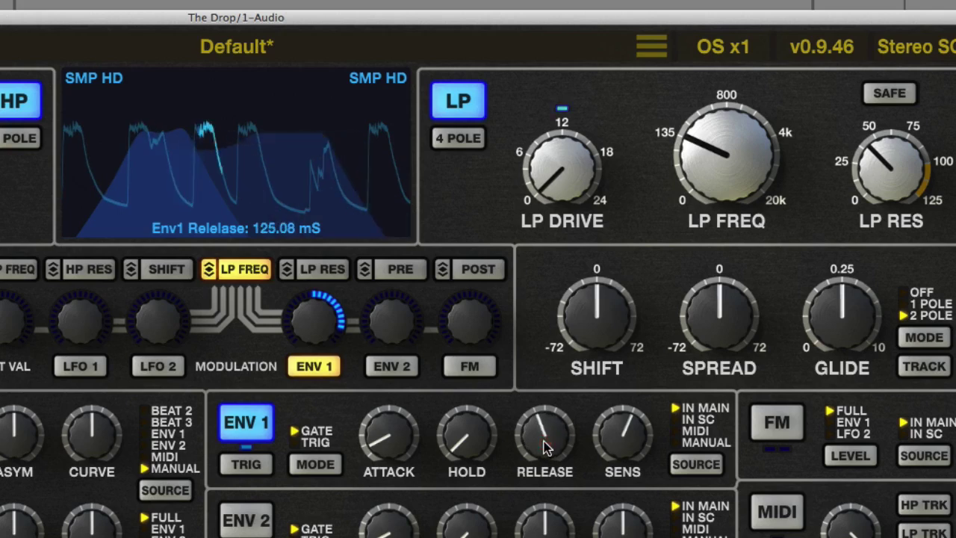
Set the ENV 1 attack to about 5.74 ms and raise the low-pass frequency to about 344.6 Hz
{"action": "left_click_drag", "start_coordinate": [389, 441], "coordinate": [385, 418]}
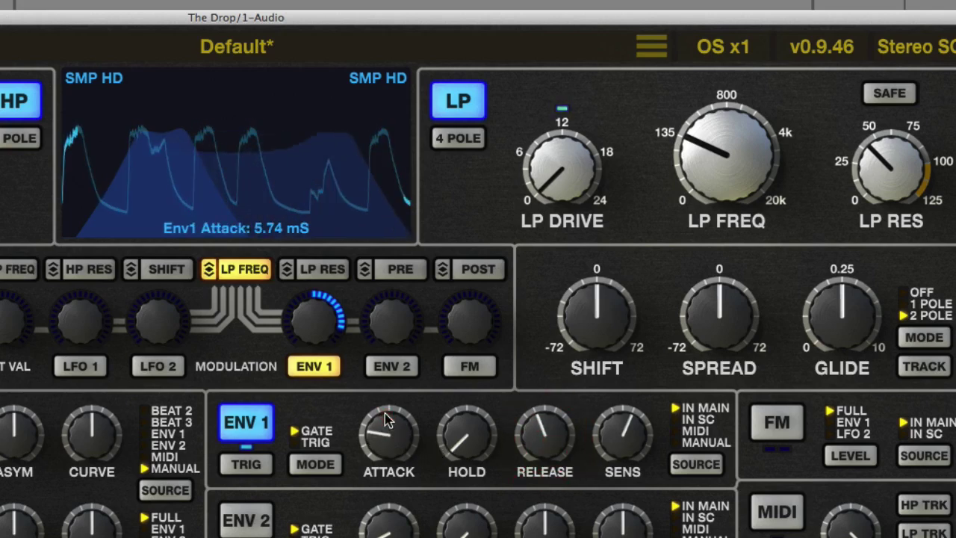
{"action": "left_click_drag", "start_coordinate": [729, 168], "coordinate": [729, 152]}
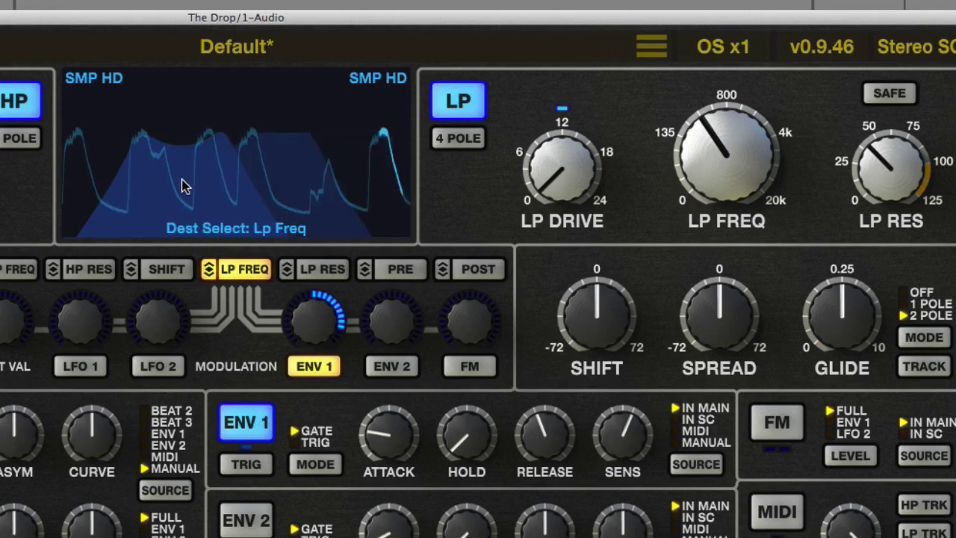
Switch ENV 1 to TRIG mode, lengthening its attack and setting its release to about 998.72 ms
{"action": "left_click", "coordinate": [311, 443]}
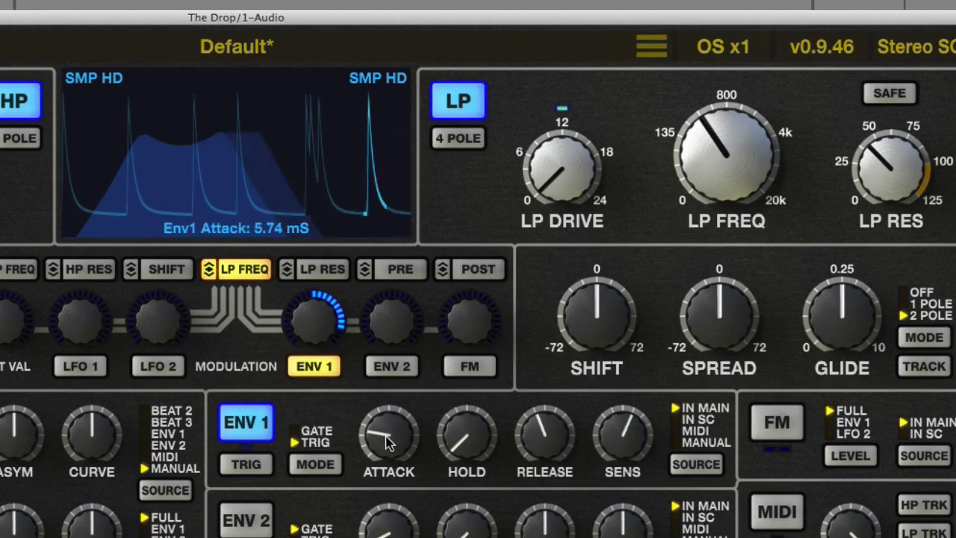
{"action": "left_click_drag", "start_coordinate": [388, 442], "coordinate": [390, 419]}
{"action": "left_click_drag", "start_coordinate": [544, 423], "coordinate": [543, 396]}
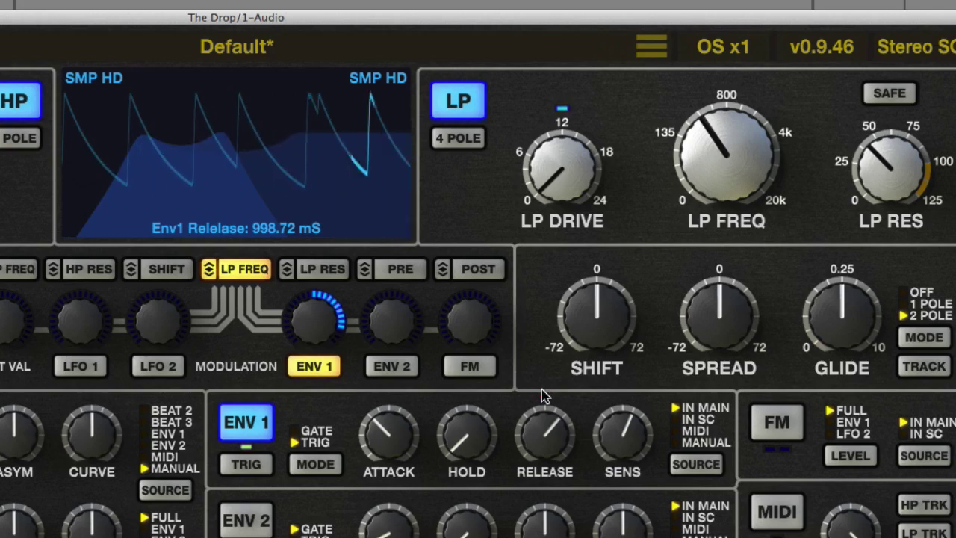
{"action": "left_click", "coordinate": [542, 395]}
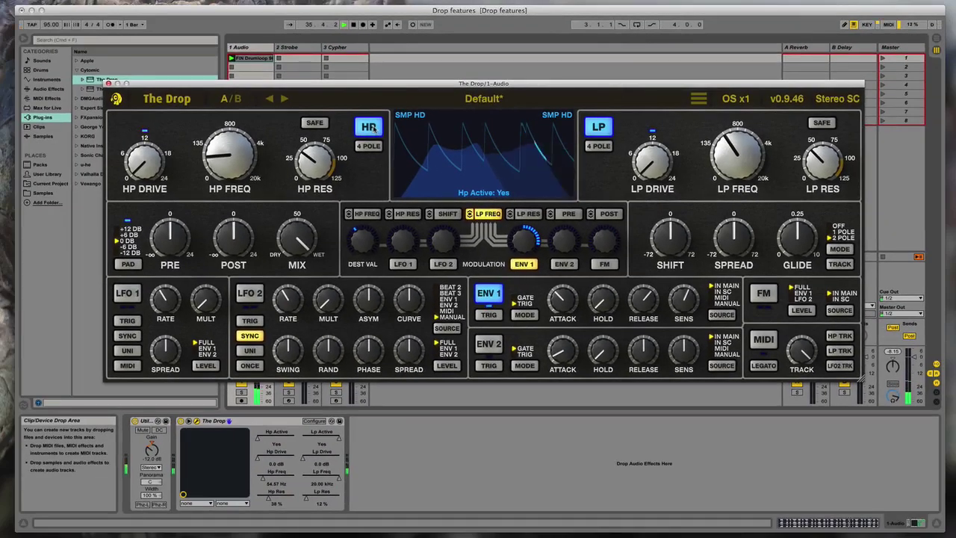
Bypass the high-pass filter and re-enable it to compare the sound
{"action": "left_click", "coordinate": [371, 128]}
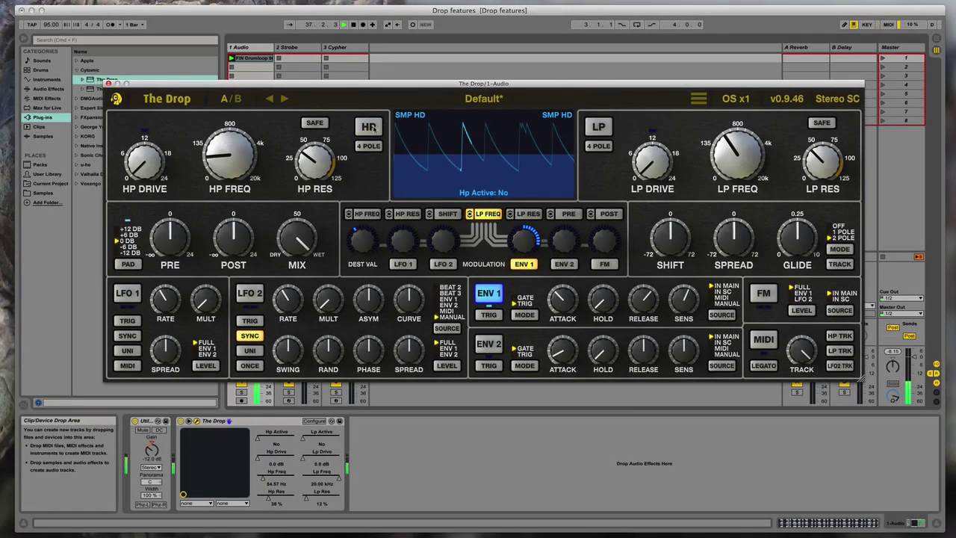
{"action": "left_click", "coordinate": [371, 128]}
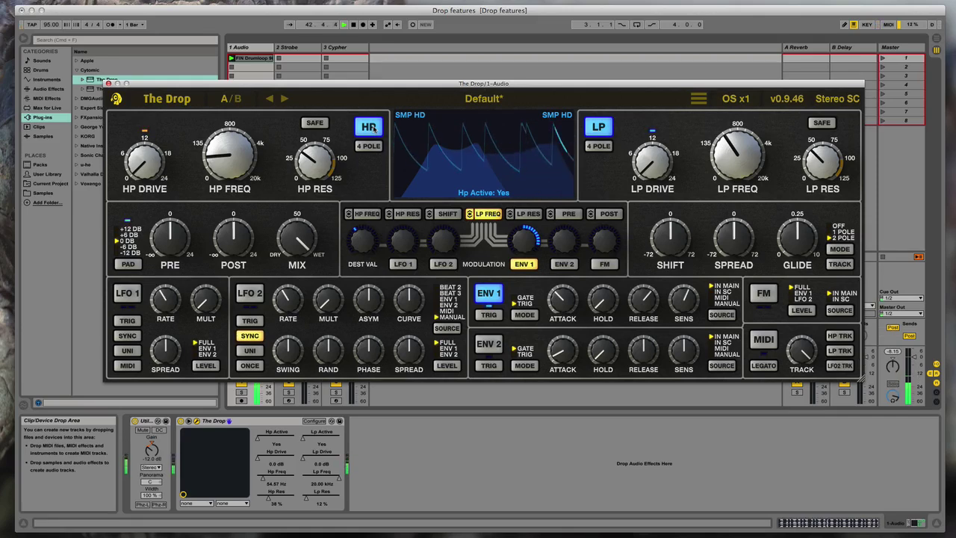
Stop the drum loop clip and duplicate The Drop on the 1 Audio track
{"action": "left_click", "coordinate": [243, 80]}
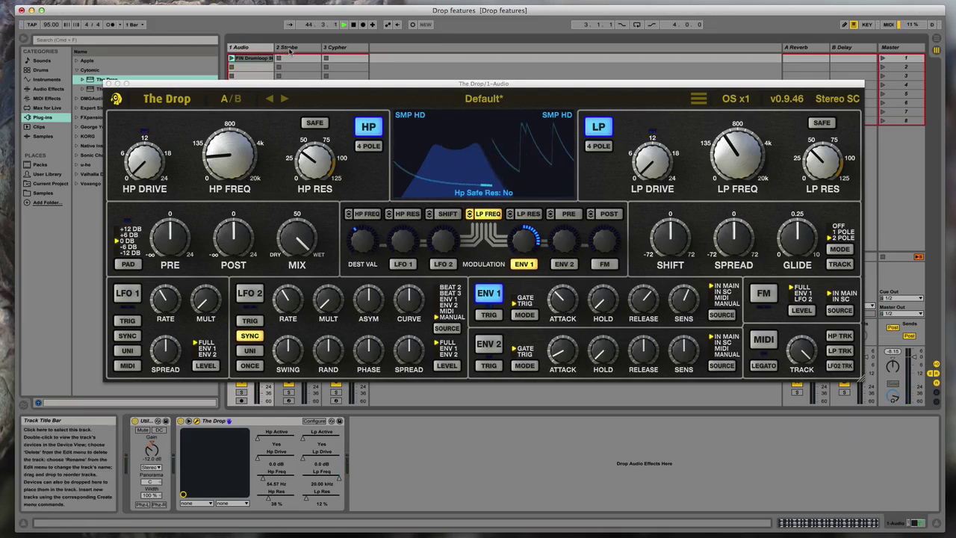
{"action": "left_click", "coordinate": [261, 421]}
{"action": "right_click", "coordinate": [266, 424]}
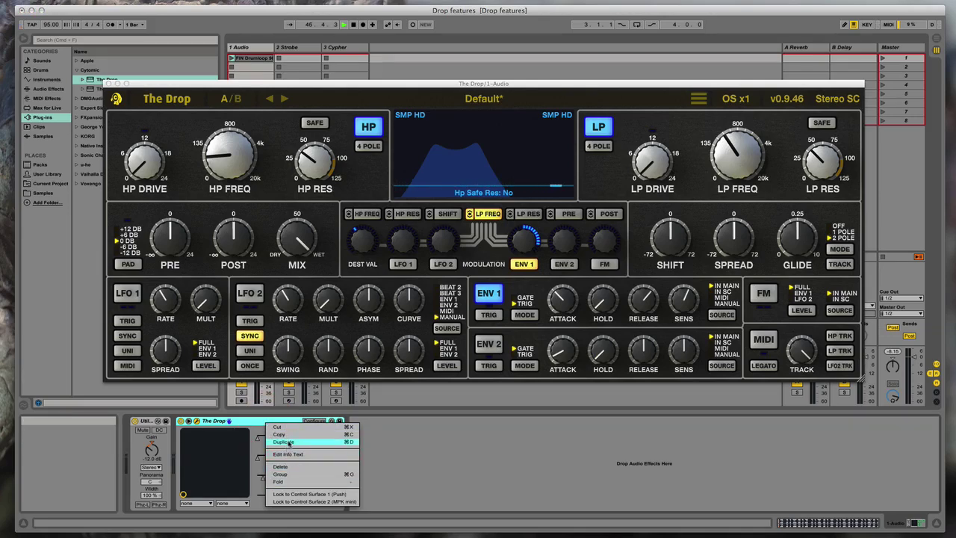
{"action": "left_click", "coordinate": [287, 442]}
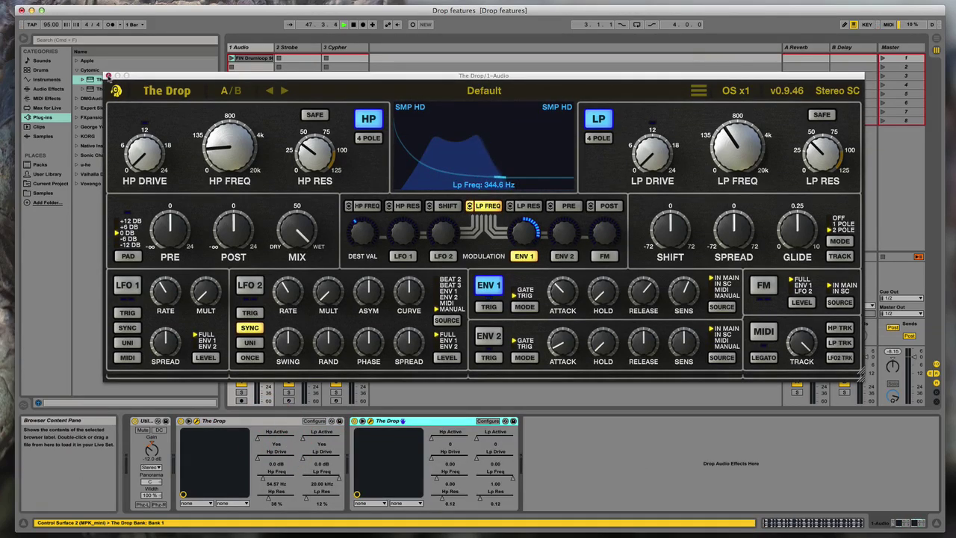
Close both plug-in windows and move the duplicated Drop device onto the 2 Strobe track
{"action": "left_click", "coordinate": [109, 77]}
{"action": "left_click", "coordinate": [109, 84]}
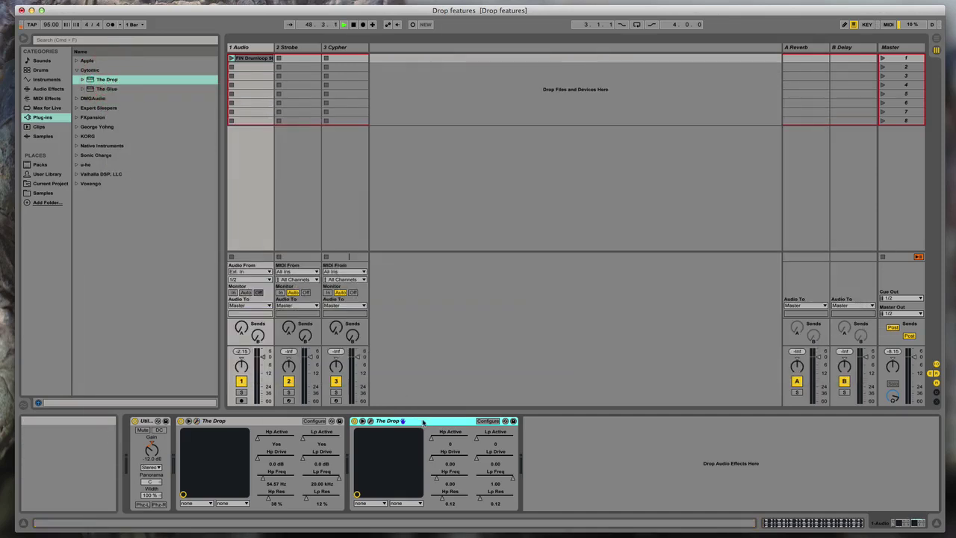
{"action": "left_click_drag", "start_coordinate": [303, 205], "coordinate": [302, 203]}
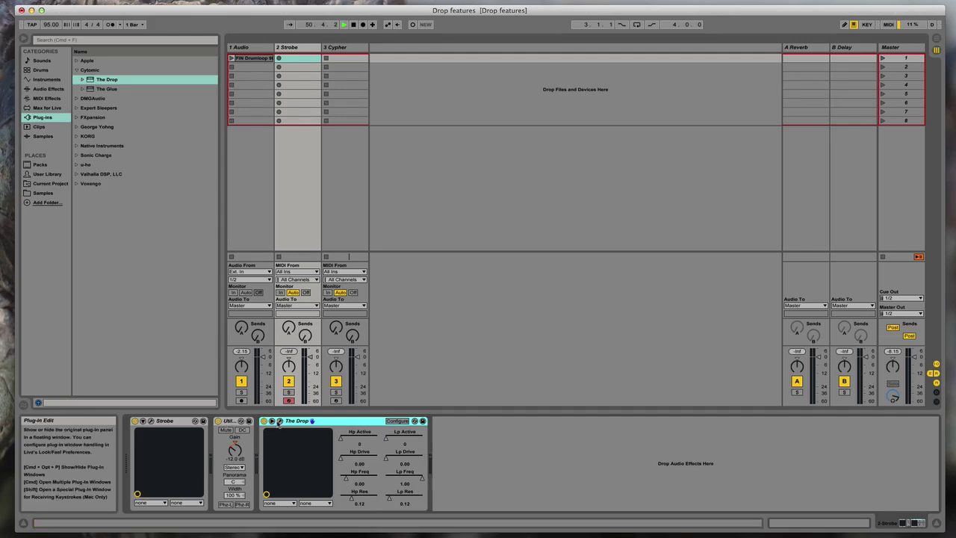
In The Drop on the Strobe track, disable both filters and reset the ENV 1 modulation of the low-pass frequency
{"action": "key", "text": "super+alt+p"}
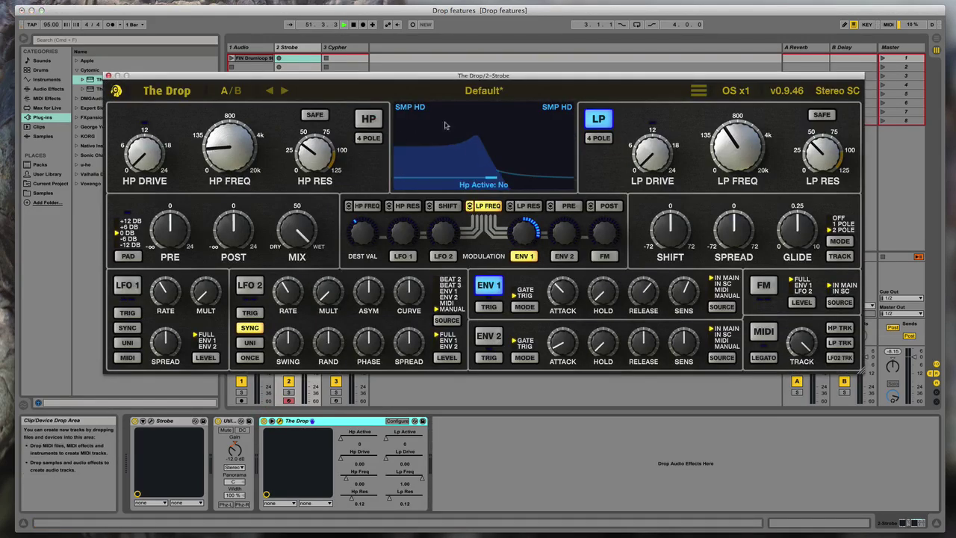
{"action": "left_click", "coordinate": [599, 124]}
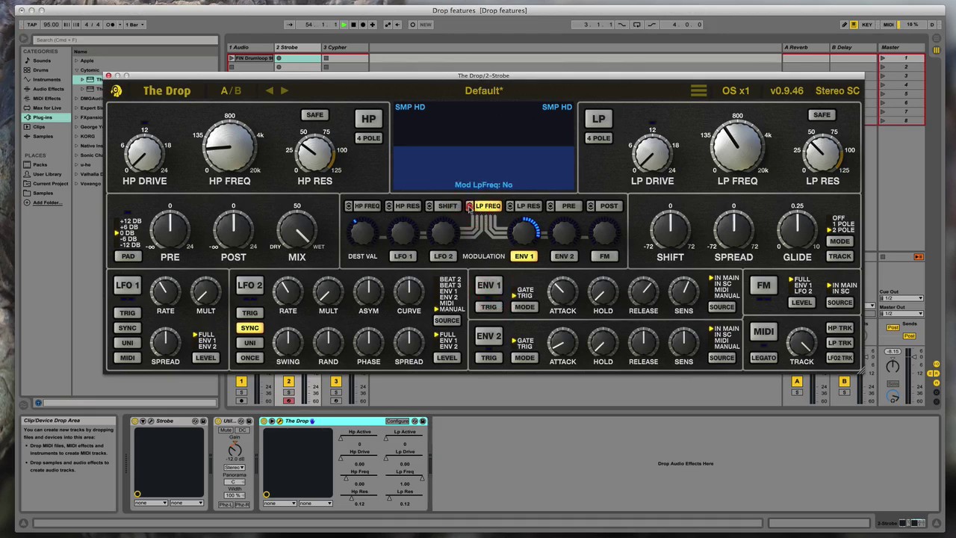
{"action": "left_click", "coordinate": [526, 235], "text": "alt"}
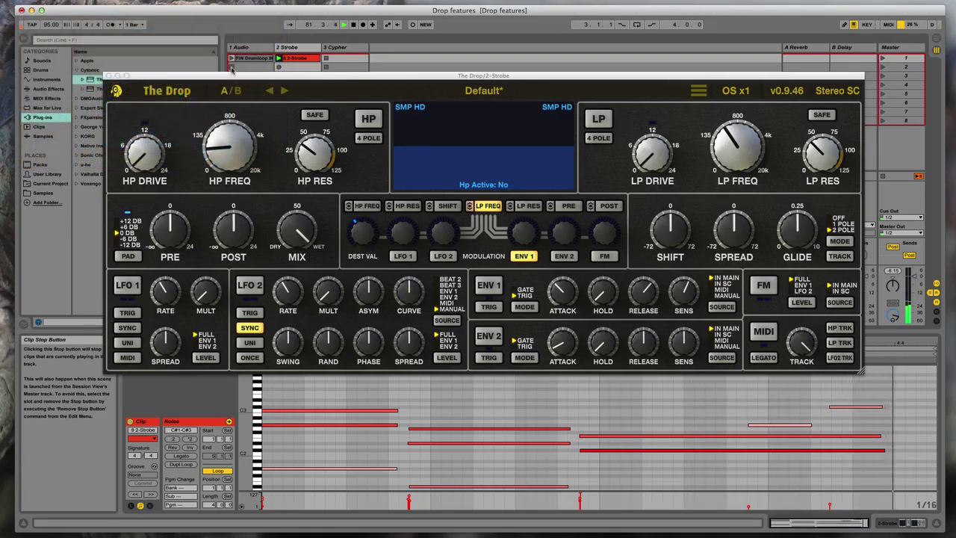
Lengthen the three closing notes of the Strobe clip toward the clip's end
{"action": "left_click_drag", "start_coordinate": [905, 396], "coordinate": [925, 452]}
{"action": "left_click", "coordinate": [781, 405]}
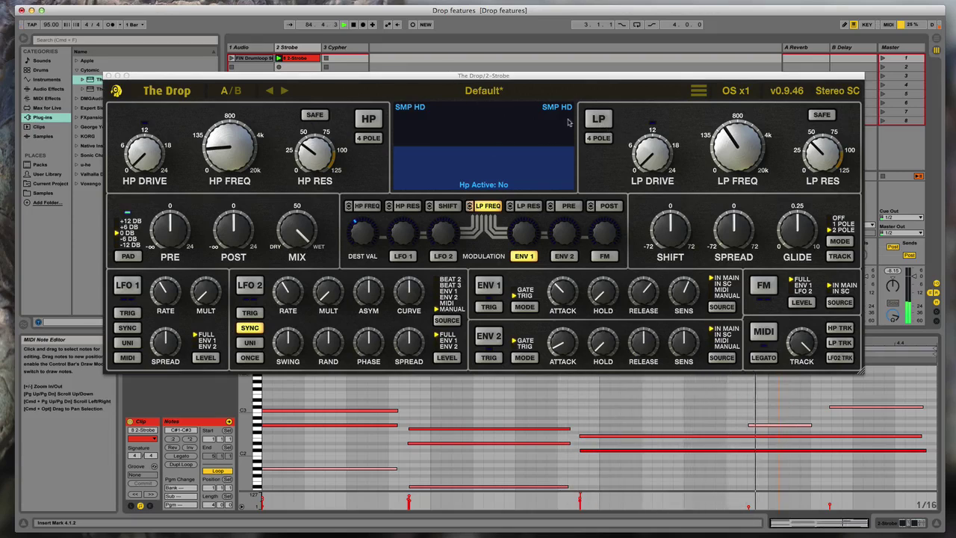
Activate the low-pass filter at about 301.9 Hz and enable LFO 2, selecting it as the modulation source
{"action": "left_click", "coordinate": [600, 119]}
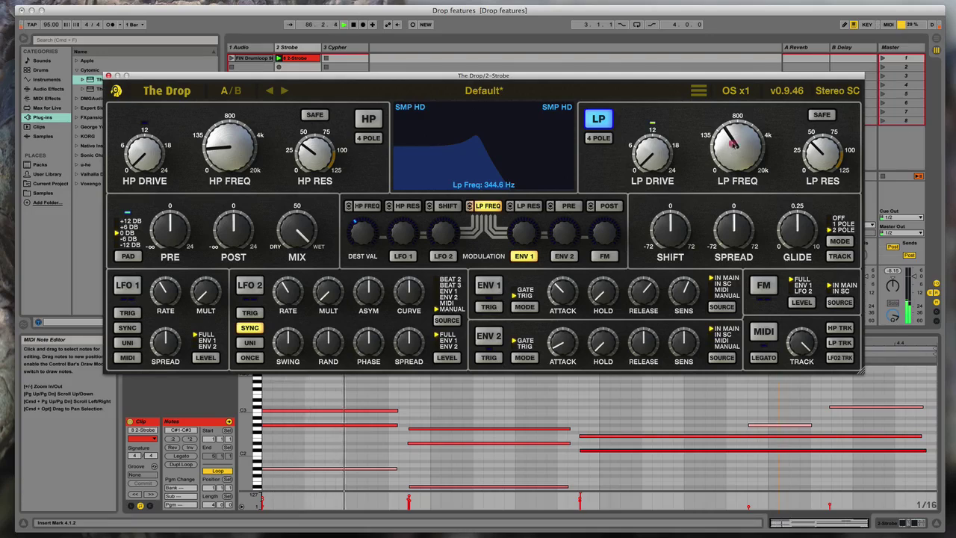
{"action": "mouse_move", "coordinate": [736, 144]}
{"action": "left_mouse_down"}
{"action": "mouse_move", "coordinate": [738, 132]}
{"action": "mouse_move", "coordinate": [745, 161]}
{"action": "left_mouse_up"}
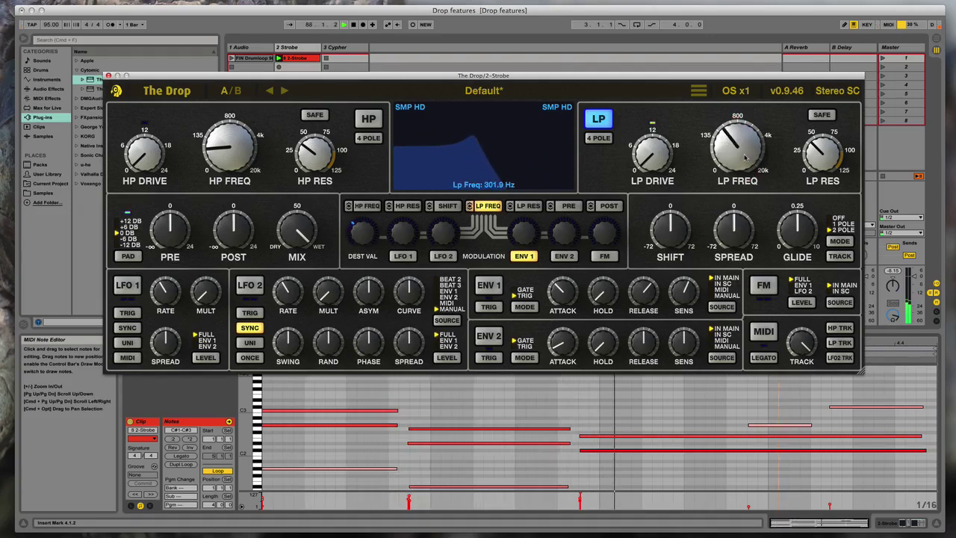
{"action": "left_click", "coordinate": [443, 255]}
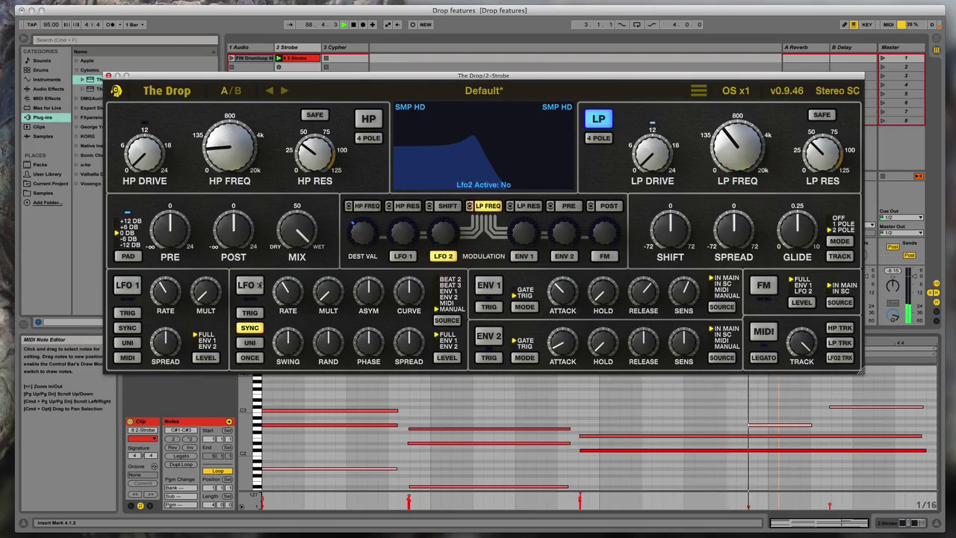
{"action": "left_click", "coordinate": [250, 284]}
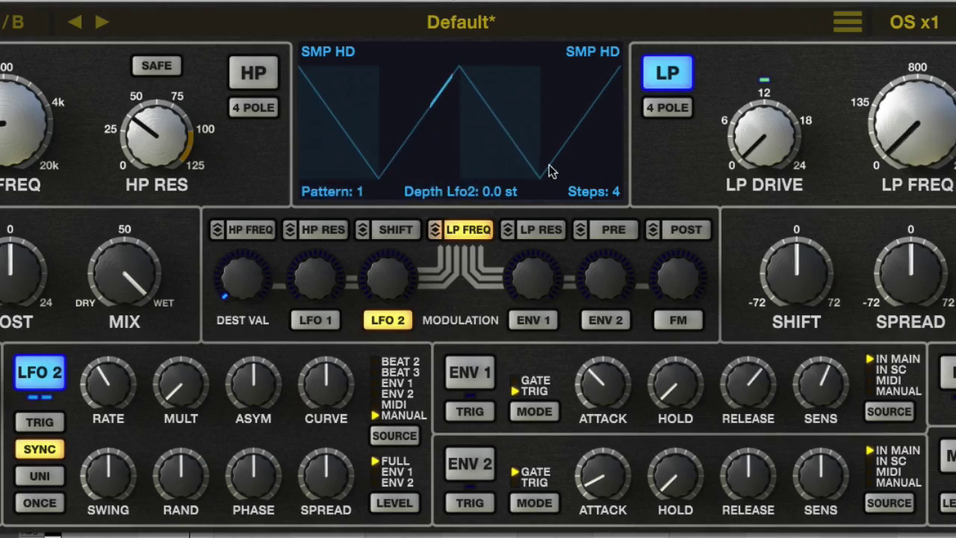
Examine the step-count and pattern choices available for LFO 2, keeping 4 steps and pattern 1
{"action": "left_click", "coordinate": [603, 192]}
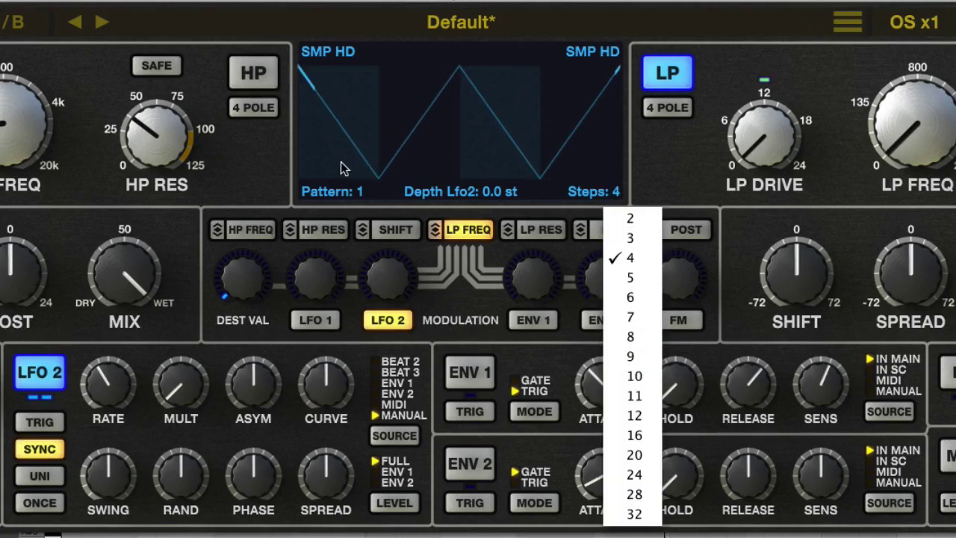
{"action": "left_click", "coordinate": [374, 160]}
{"action": "left_click", "coordinate": [334, 192]}
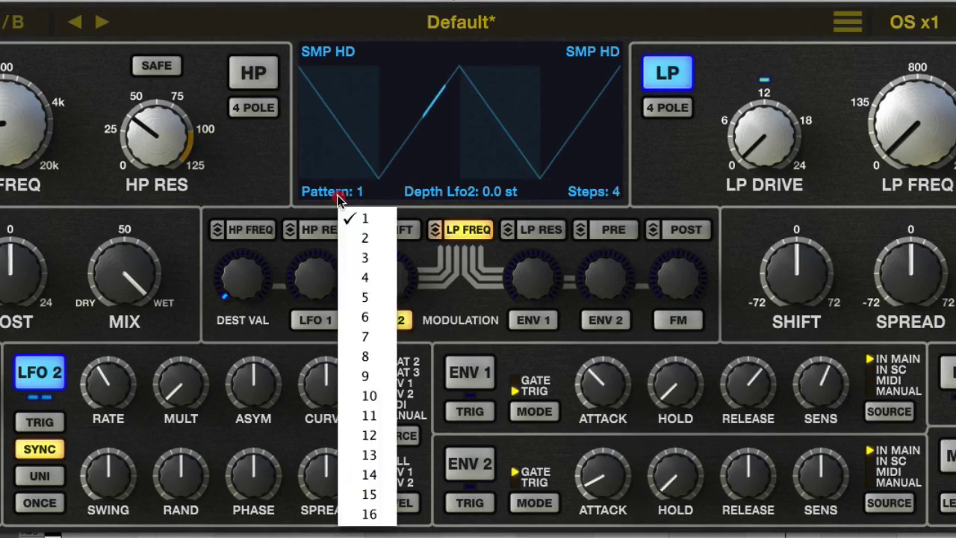
{"action": "left_click", "coordinate": [575, 188]}
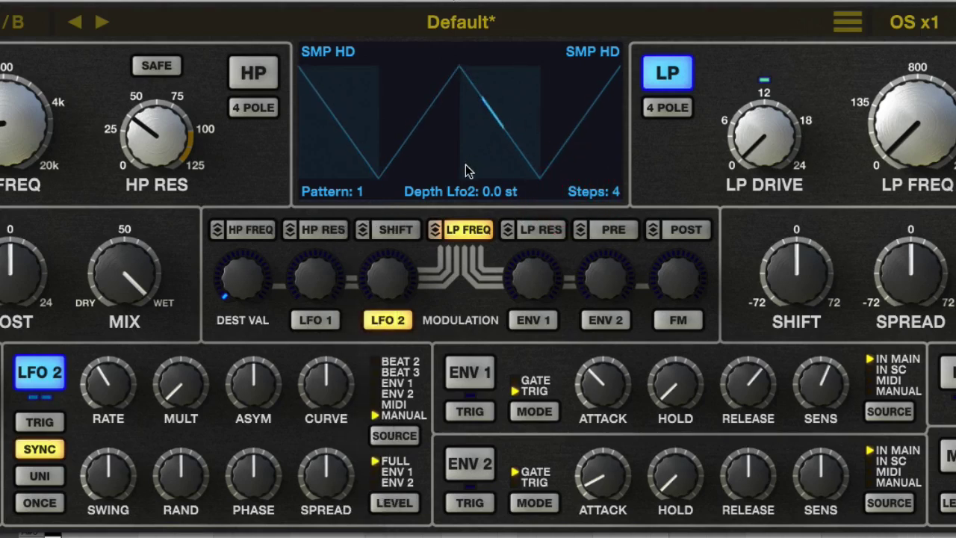
Slow LFO 2's rate to 1d Note and raise its modulation depth on the low-pass frequency
{"action": "left_click_drag", "start_coordinate": [107, 391], "coordinate": [107, 407]}
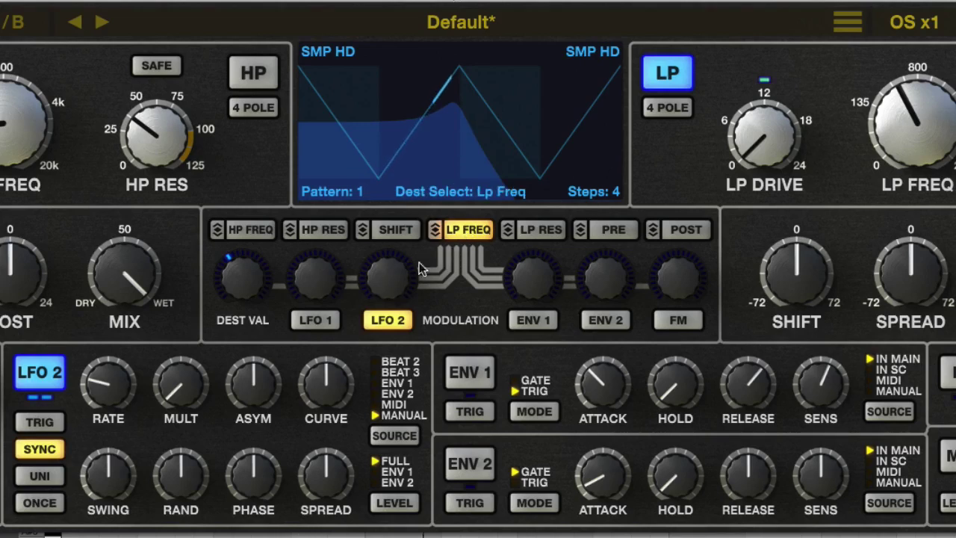
{"action": "left_click_drag", "start_coordinate": [388, 276], "coordinate": [385, 241]}
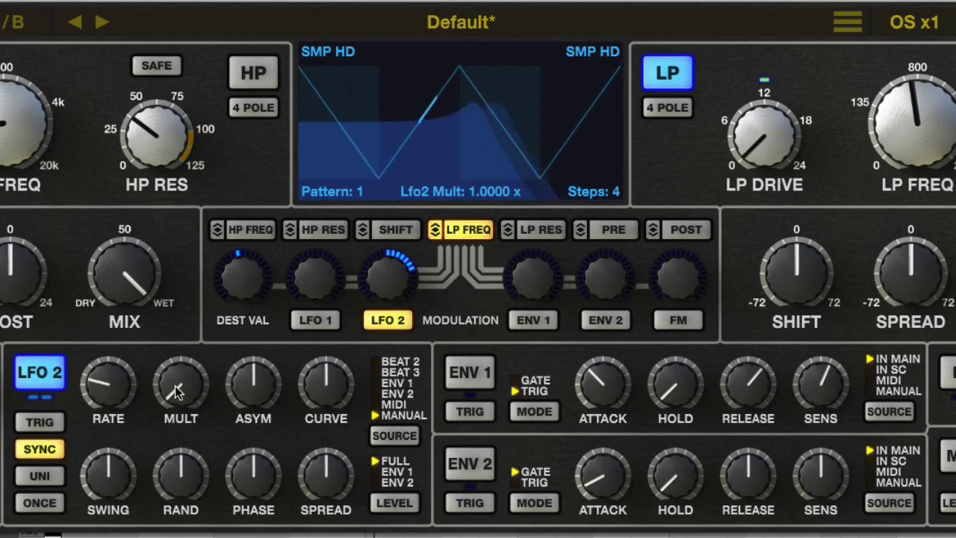
Set LFO 2's source to BEAT 2 and its rate to 2 Note
{"action": "left_click_drag", "start_coordinate": [175, 386], "coordinate": [181, 399]}
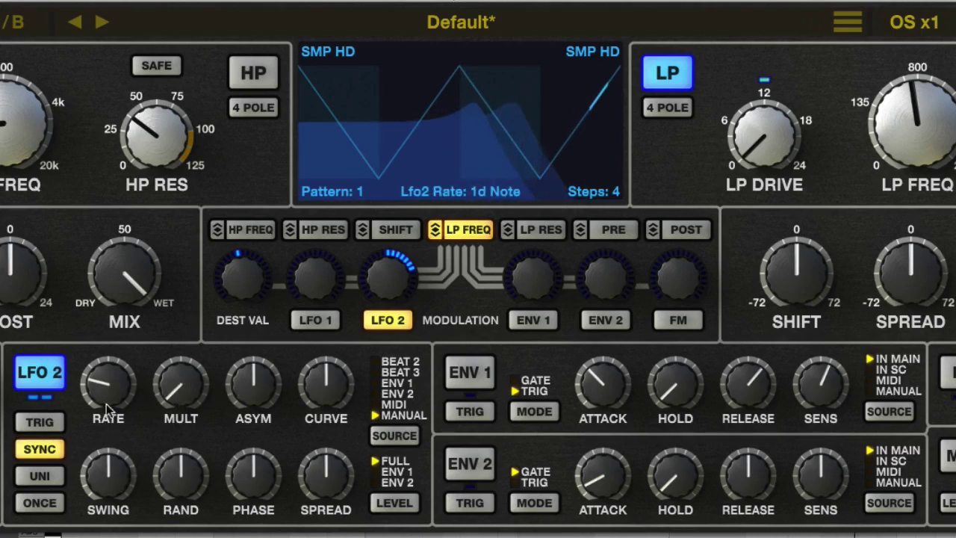
{"action": "left_click", "coordinate": [394, 362]}
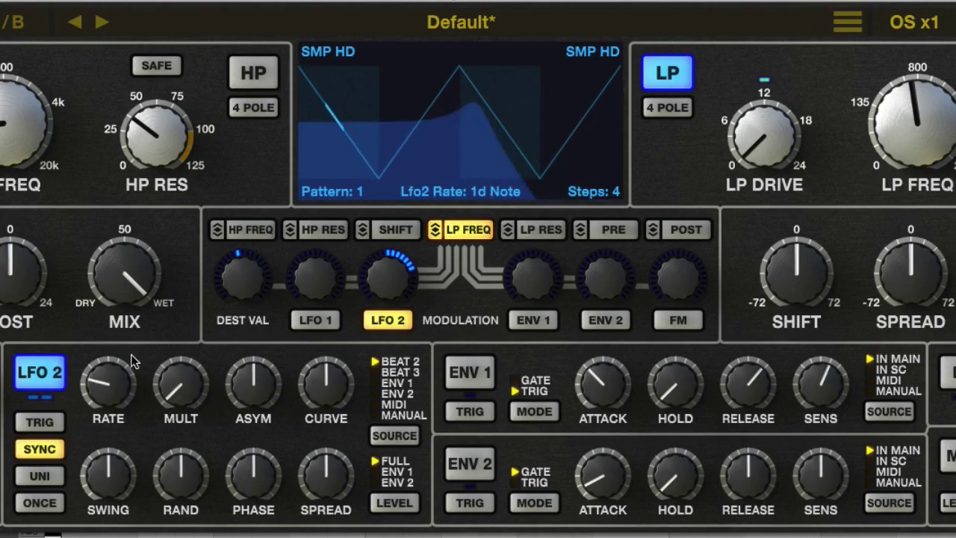
{"action": "left_click_drag", "start_coordinate": [105, 388], "coordinate": [103, 395]}
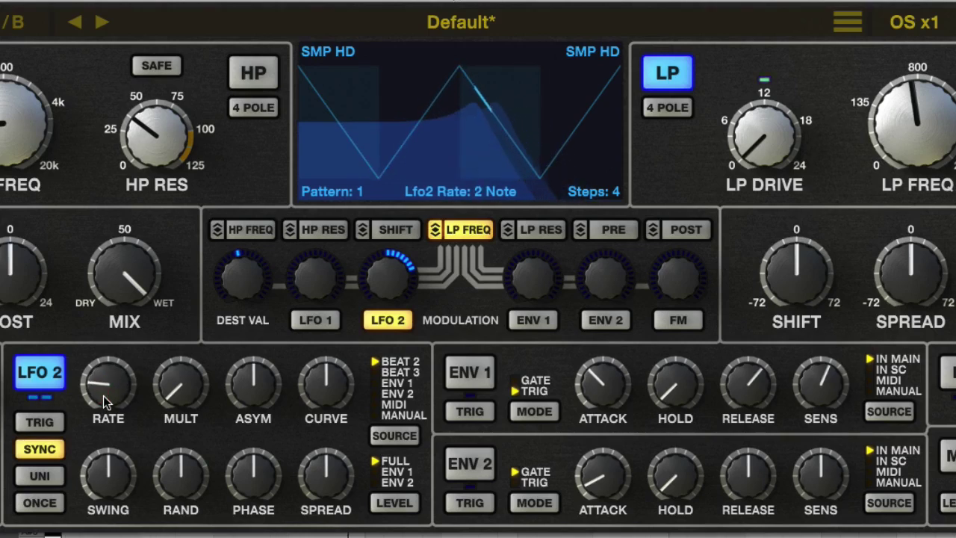
{"action": "left_click", "coordinate": [104, 394]}
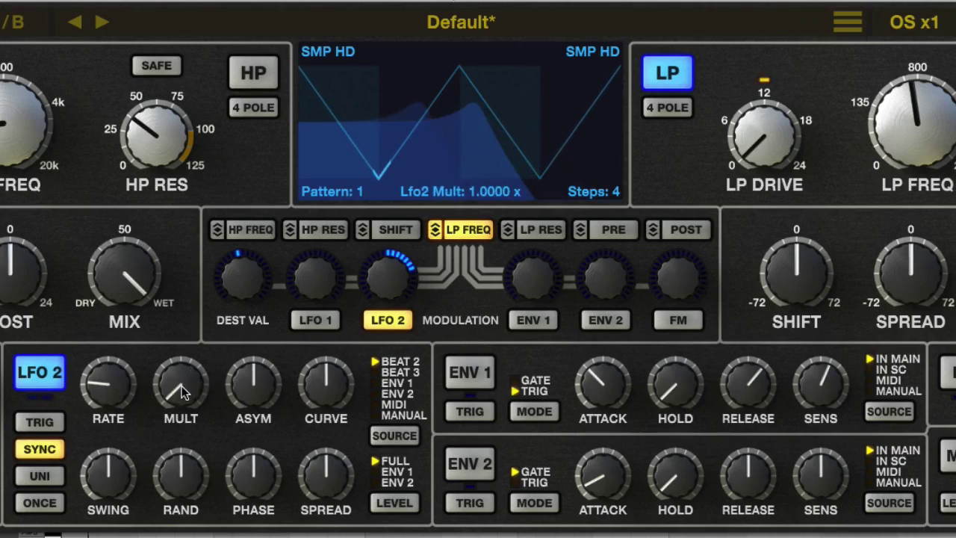
Sweep LFO 2's Mult up to about 205 x and back to its minimum
{"action": "left_click_drag", "start_coordinate": [179, 391], "coordinate": [172, 273]}
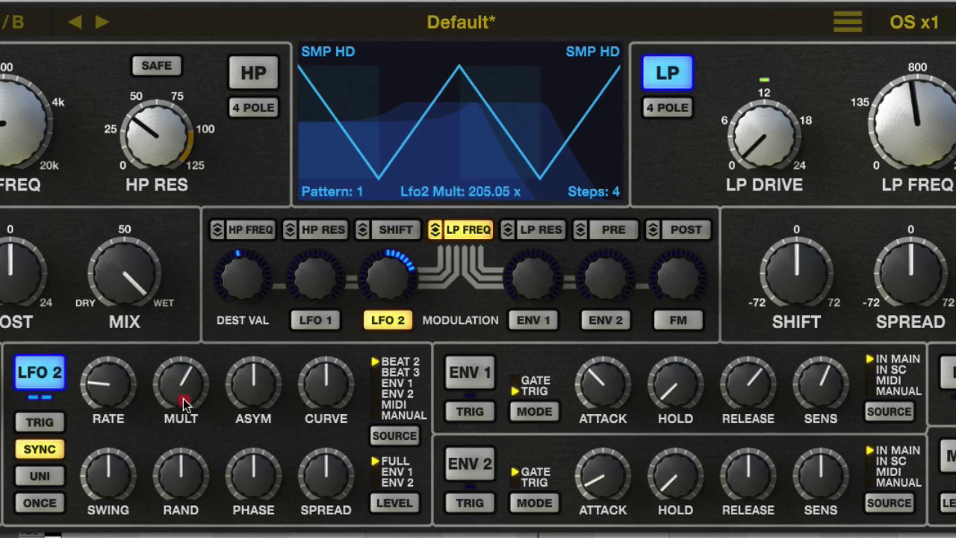
{"action": "left_click_drag", "start_coordinate": [184, 403], "coordinate": [228, 535]}
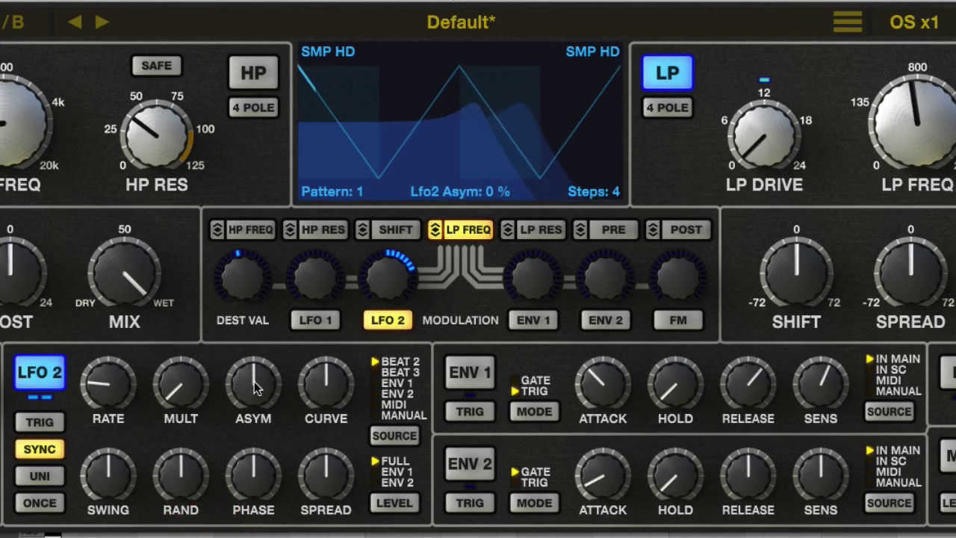
Try out LFO 2's asymmetry, curve, swing and random amounts, returning each to its centre
{"action": "left_click_drag", "start_coordinate": [253, 381], "coordinate": [267, 394]}
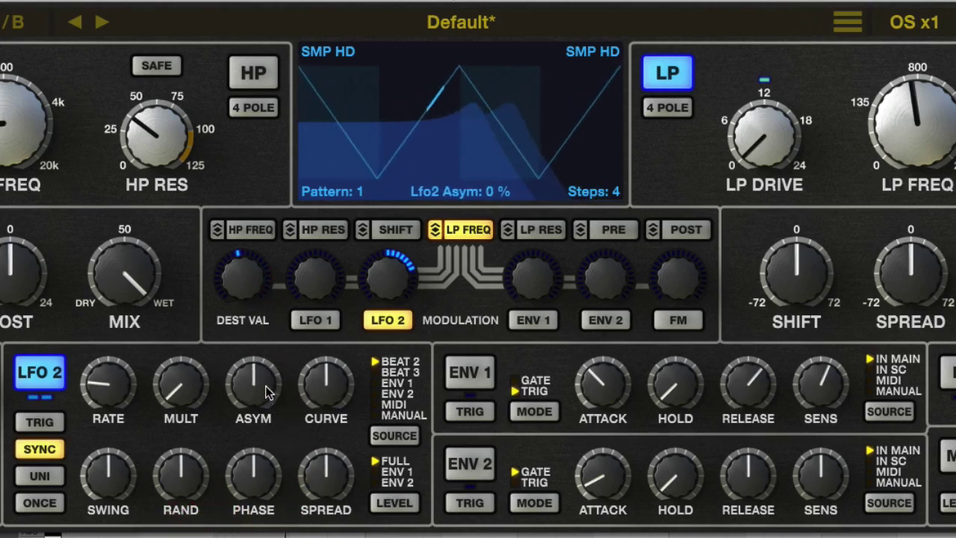
{"action": "mouse_move", "coordinate": [326, 383]}
{"action": "left_mouse_down"}
{"action": "mouse_move", "coordinate": [322, 316]}
{"action": "mouse_move", "coordinate": [335, 281]}
{"action": "mouse_move", "coordinate": [349, 506]}
{"action": "mouse_move", "coordinate": [332, 387]}
{"action": "left_mouse_up"}
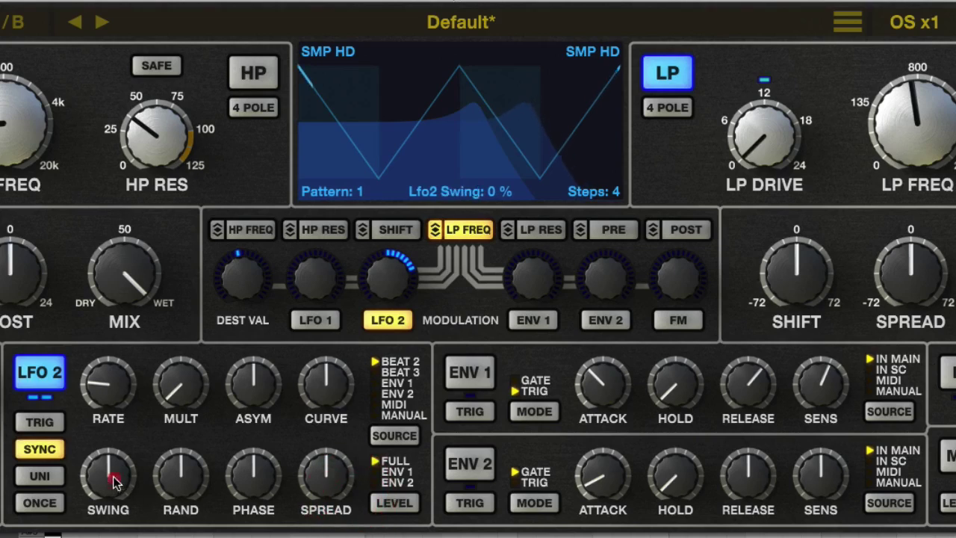
{"action": "mouse_move", "coordinate": [115, 482]}
{"action": "left_mouse_down"}
{"action": "mouse_move", "coordinate": [111, 425]}
{"action": "mouse_move", "coordinate": [109, 523]}
{"action": "mouse_move", "coordinate": [122, 495]}
{"action": "mouse_move", "coordinate": [112, 484]}
{"action": "left_mouse_up"}
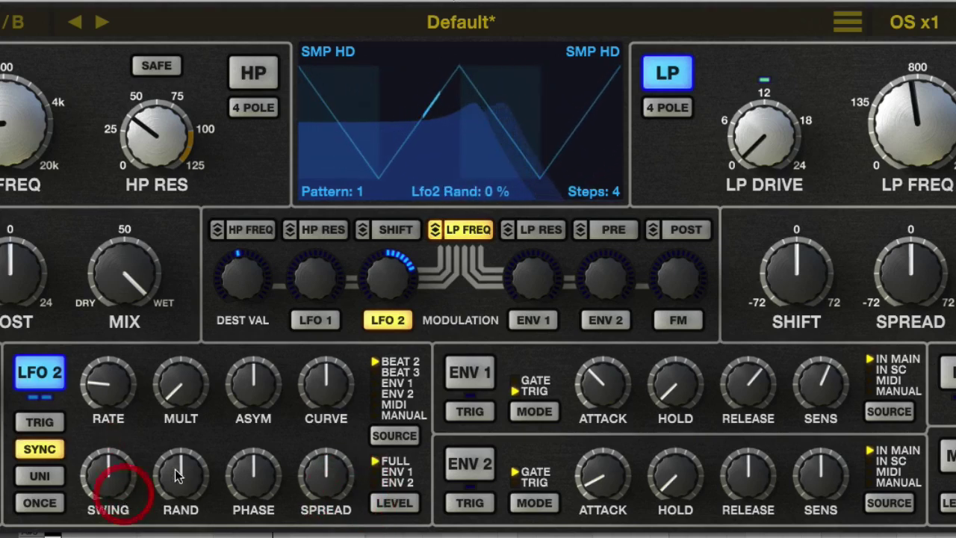
{"action": "left_click_drag", "start_coordinate": [181, 478], "coordinate": [182, 432]}
Sweep LFO 2's Mult above 12 x, widen the spread to about 142 degrees, and return Mult to its minimum
{"action": "left_click_drag", "start_coordinate": [183, 396], "coordinate": [183, 379]}
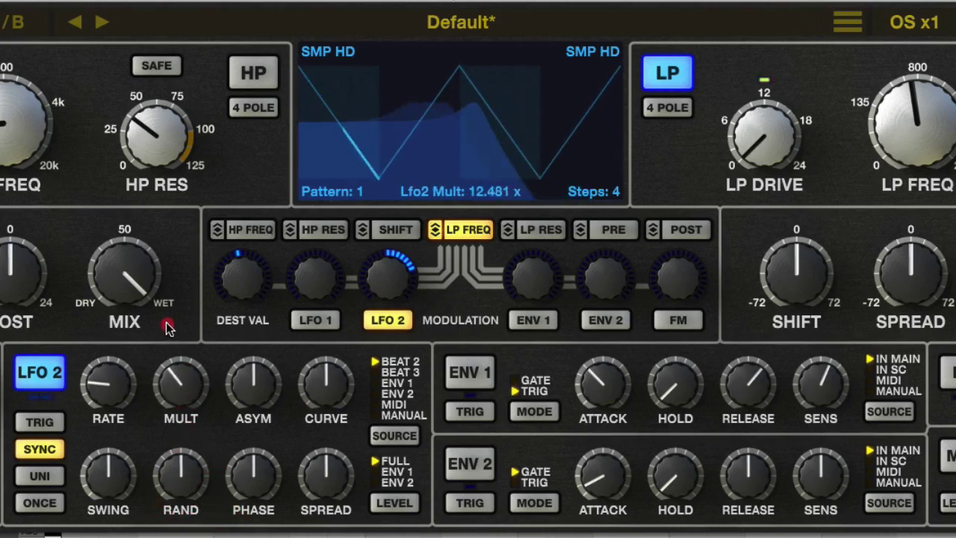
{"action": "left_click_drag", "start_coordinate": [168, 329], "coordinate": [166, 323]}
{"action": "left_click_drag", "start_coordinate": [182, 467], "coordinate": [184, 501]}
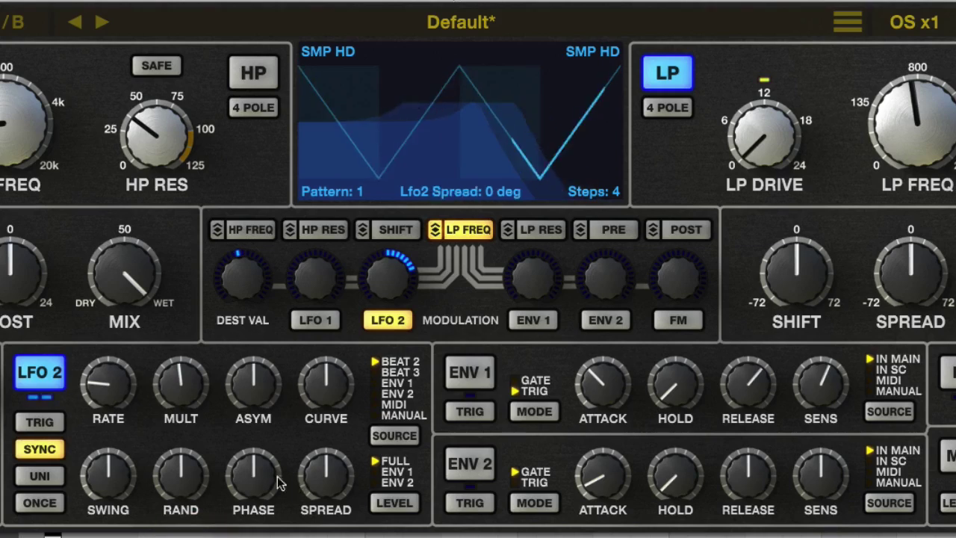
{"action": "left_click_drag", "start_coordinate": [254, 427], "coordinate": [262, 474]}
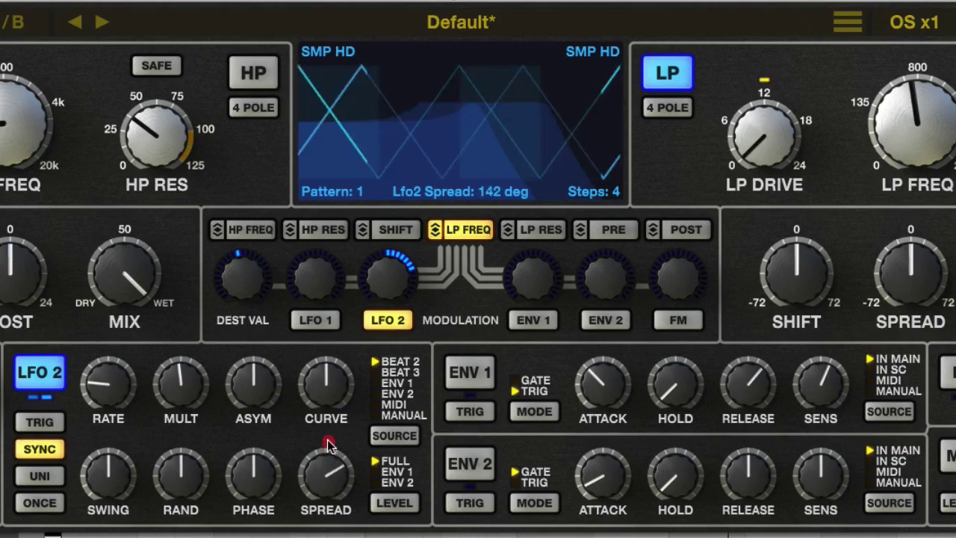
{"action": "left_click", "coordinate": [182, 392]}
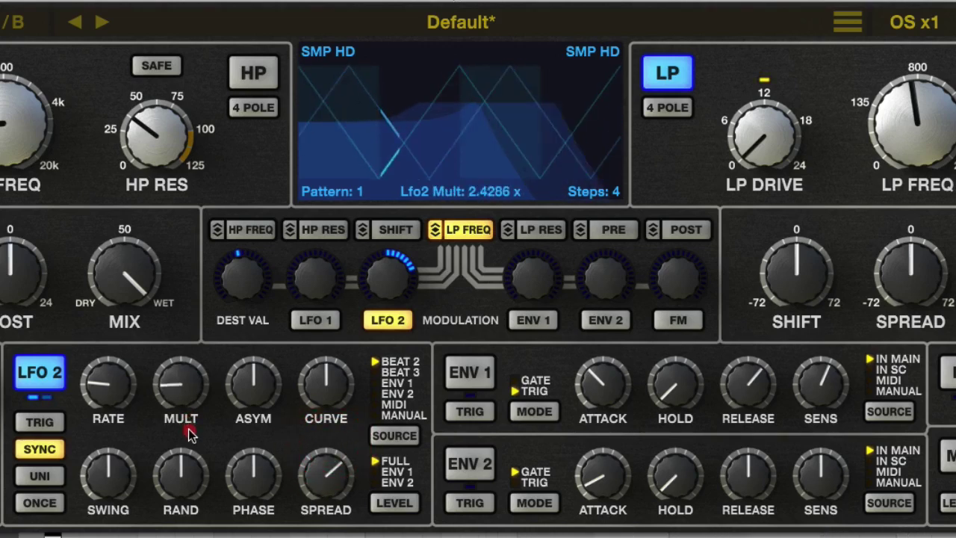
{"action": "left_click_drag", "start_coordinate": [189, 435], "coordinate": [196, 467]}
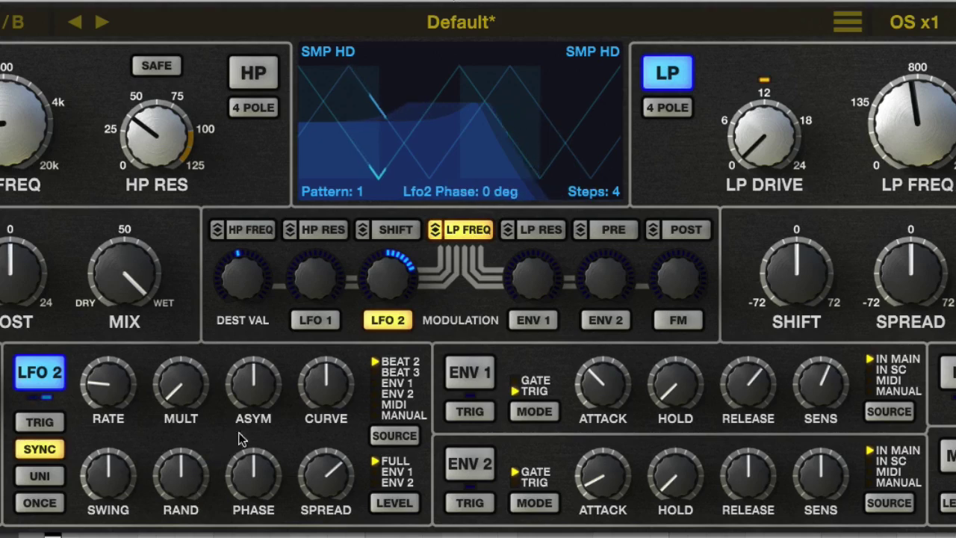
Raise LFO 2's asymmetry, set its curve to about 17 %, and adjust its low-pass frequency depth to about 70 st
{"action": "left_click_drag", "start_coordinate": [260, 396], "coordinate": [261, 357]}
{"action": "left_click", "coordinate": [321, 380]}
{"action": "left_click_drag", "start_coordinate": [322, 380], "coordinate": [322, 369]}
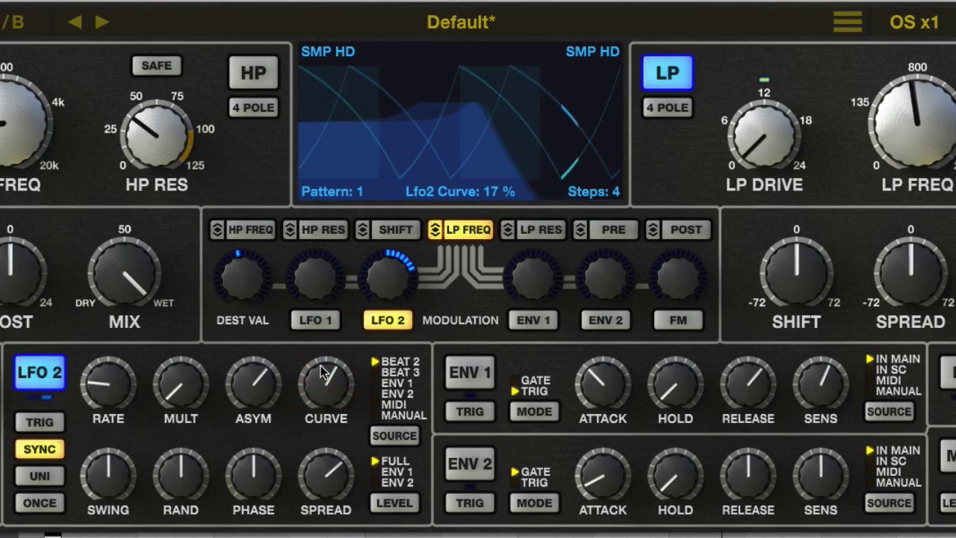
{"action": "left_click", "coordinate": [400, 275]}
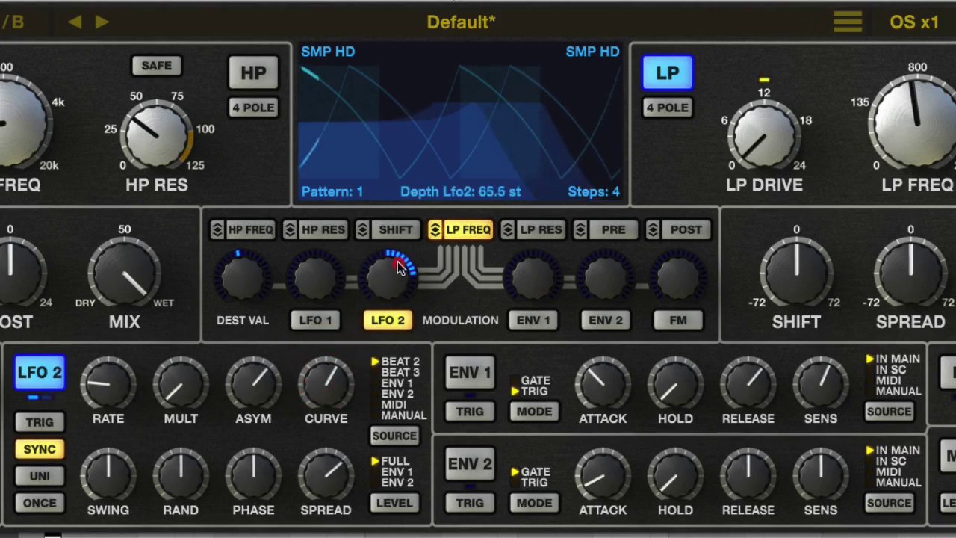
{"action": "left_click_drag", "start_coordinate": [400, 265], "coordinate": [400, 263]}
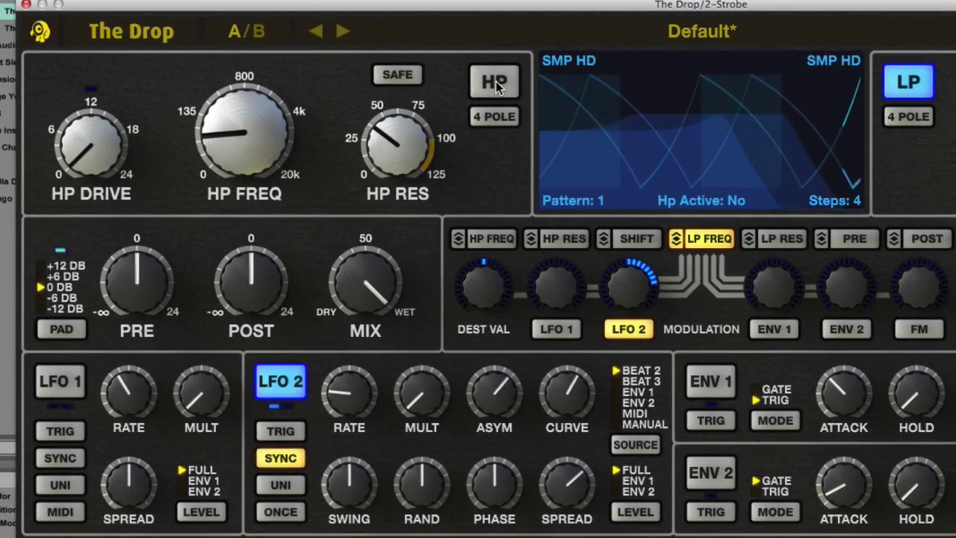
Enable the high-pass filter and raise its cutoff frequency
{"action": "left_click", "coordinate": [493, 82]}
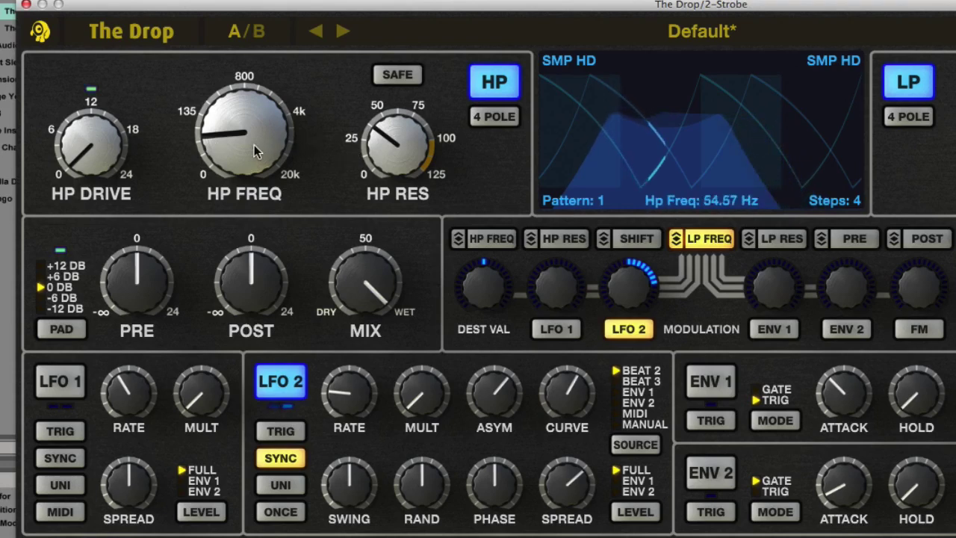
{"action": "mouse_move", "coordinate": [238, 124]}
{"action": "left_mouse_down"}
{"action": "mouse_move", "coordinate": [236, 104]}
{"action": "mouse_move", "coordinate": [237, 118]}
{"action": "left_mouse_up"}
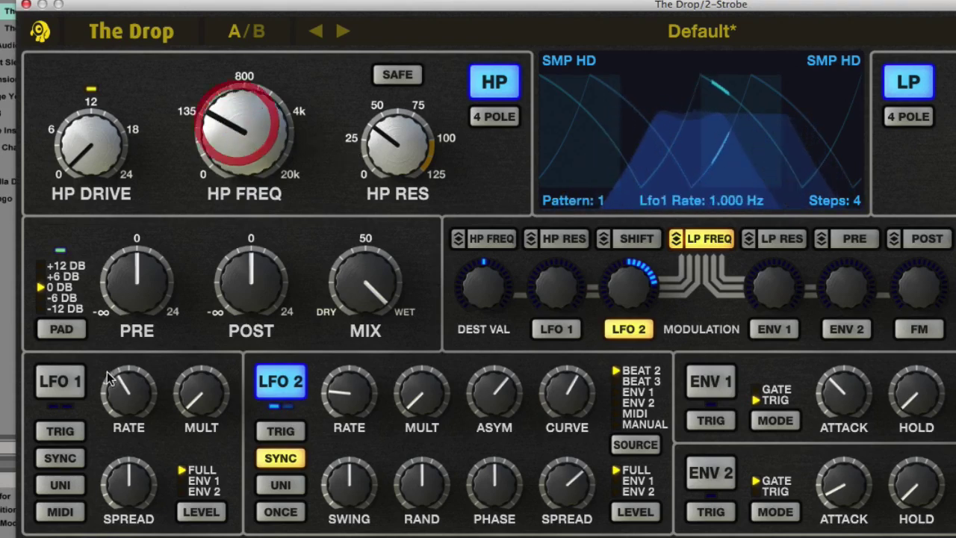
Enable LFO 1 with a slower rate and wider spread, and raise its modulation depth on the high-pass frequency
{"action": "left_click", "coordinate": [60, 383]}
{"action": "left_click", "coordinate": [560, 330]}
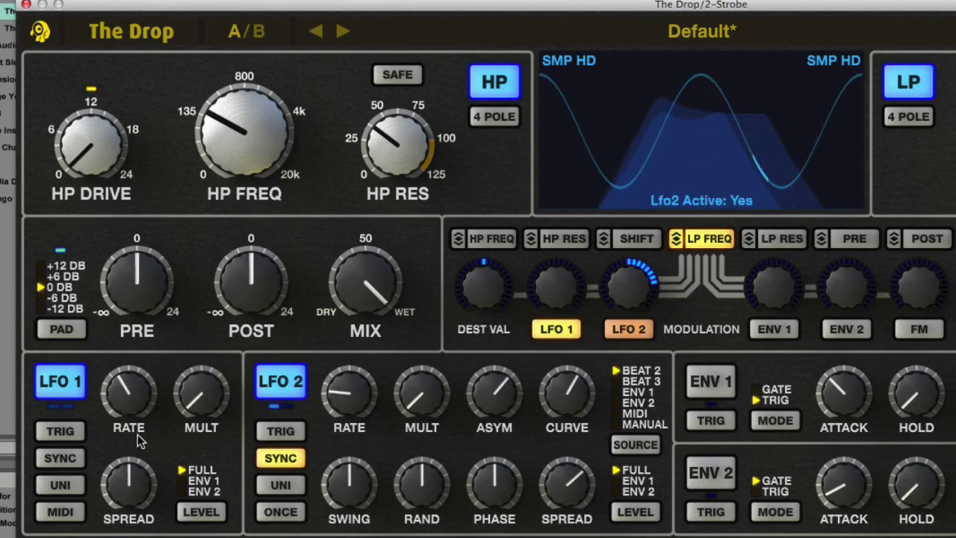
{"action": "left_click_drag", "start_coordinate": [126, 396], "coordinate": [177, 368]}
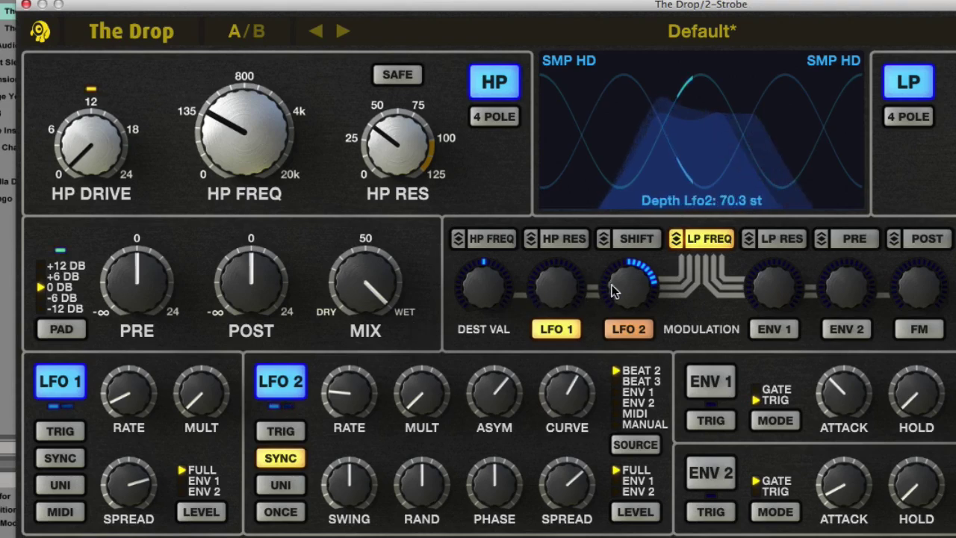
{"action": "left_click", "coordinate": [493, 240]}
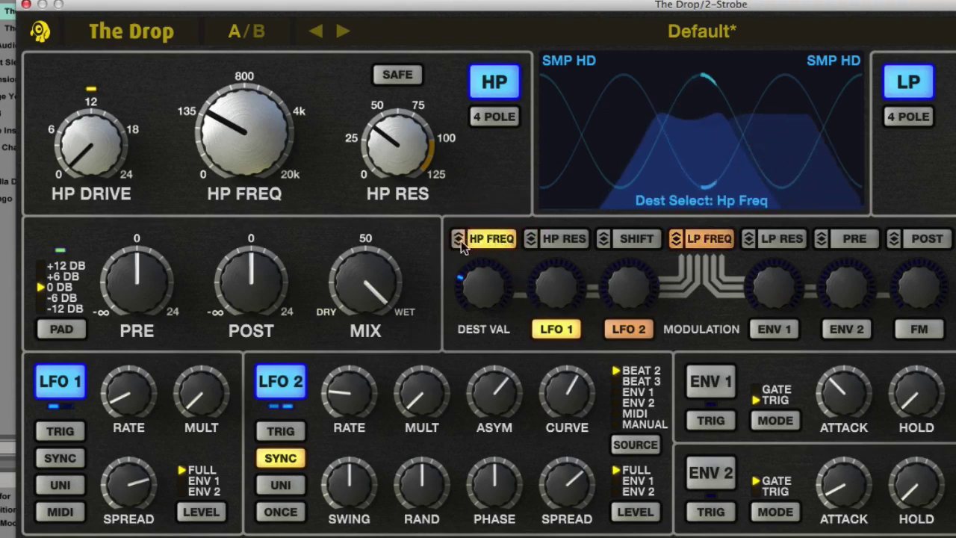
{"action": "left_click_drag", "start_coordinate": [557, 286], "coordinate": [553, 240]}
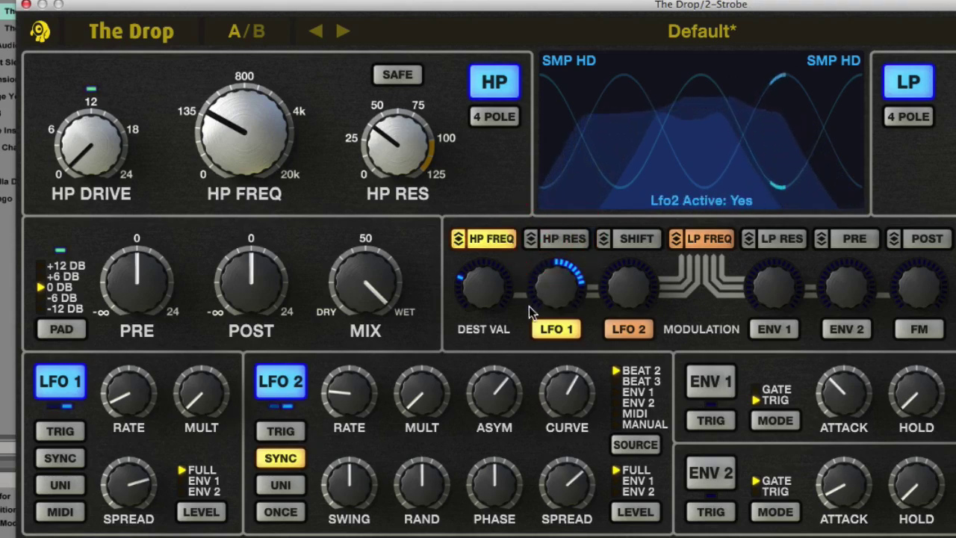
Slow LFO 2's rate to 4 Note and fine-tune LFO 1's rate
{"action": "left_click_drag", "start_coordinate": [343, 400], "coordinate": [344, 410]}
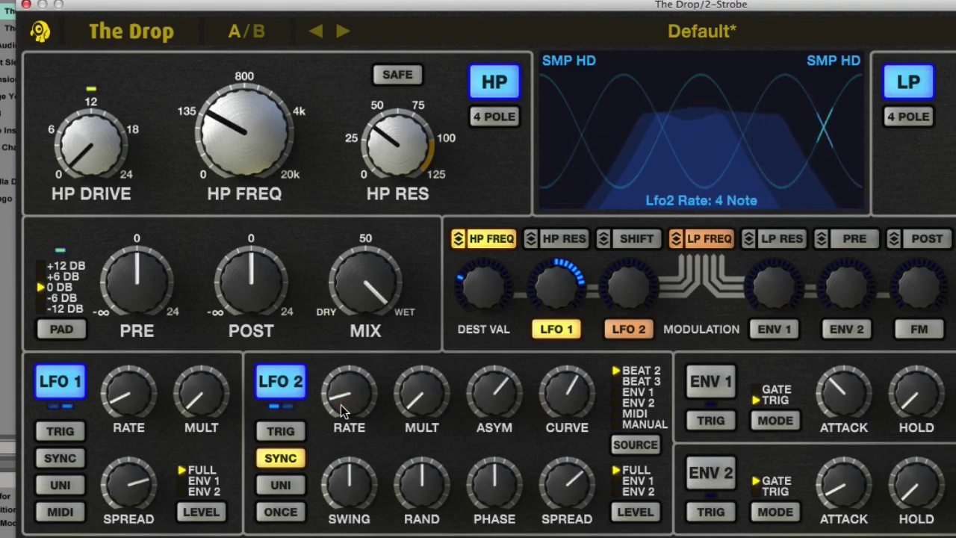
{"action": "left_click", "coordinate": [129, 397]}
{"action": "left_click_drag", "start_coordinate": [130, 398], "coordinate": [130, 402]}
Raise the high-pass resonance to about 73 % and increase the low-pass resonance and both cutoff frequencies
{"action": "mouse_move", "coordinate": [391, 142]}
{"action": "left_mouse_down"}
{"action": "mouse_move", "coordinate": [391, 112]}
{"action": "mouse_move", "coordinate": [394, 133]}
{"action": "left_mouse_up"}
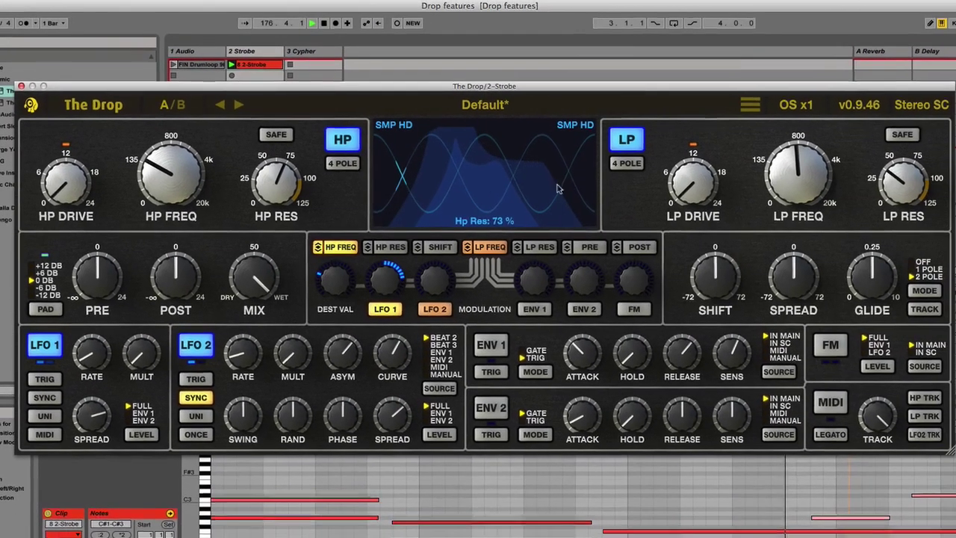
{"action": "left_click_drag", "start_coordinate": [871, 170], "coordinate": [871, 167]}
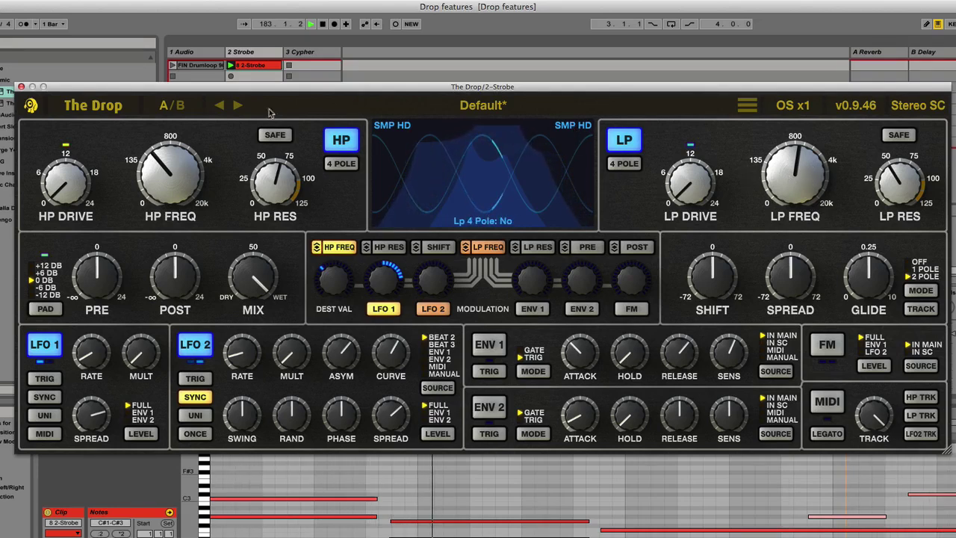
Stop playback and disarm the Strobe track, moving the plug-in window clear of the mixer
{"action": "left_click_drag", "start_coordinate": [261, 88], "coordinate": [256, 103]}
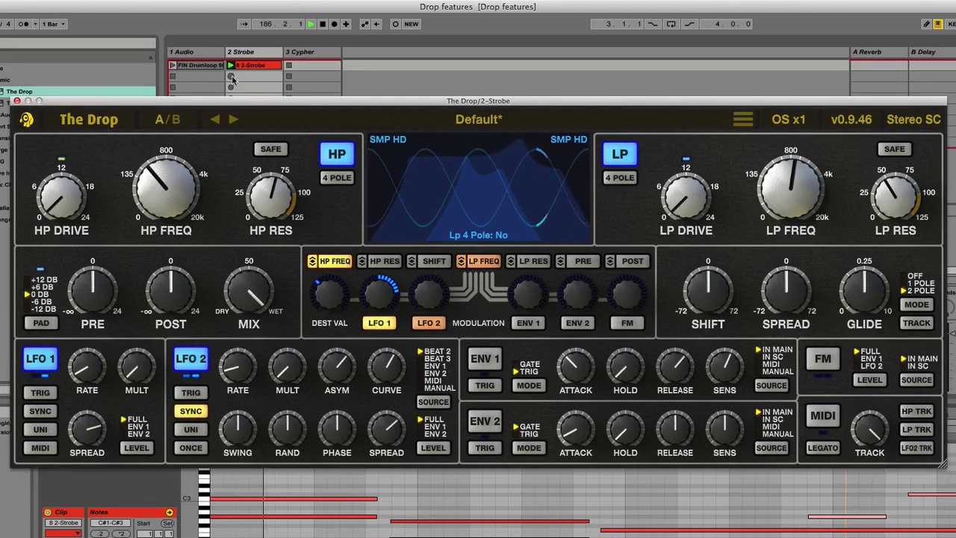
{"action": "left_click", "coordinate": [323, 23]}
{"action": "left_click_drag", "start_coordinate": [261, 100], "coordinate": [548, 45]}
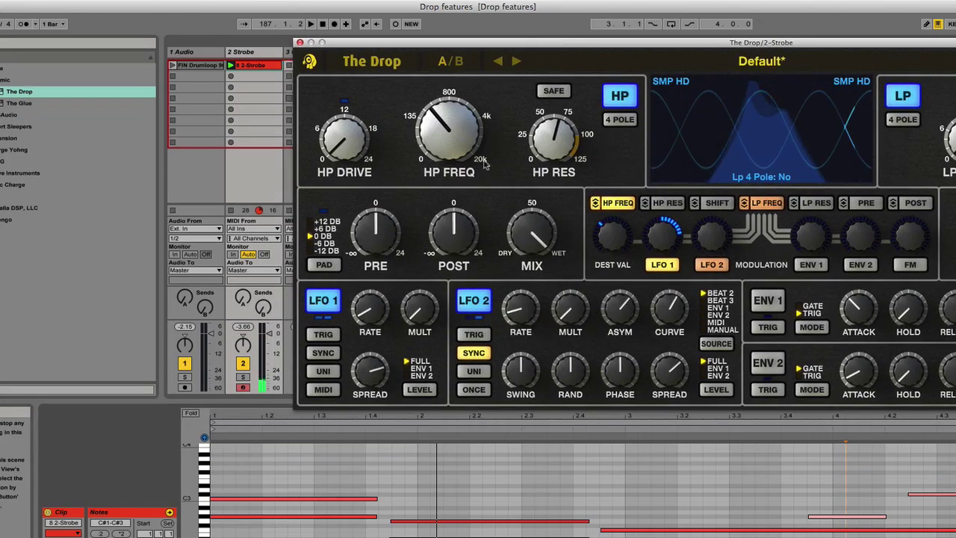
{"action": "left_click", "coordinate": [245, 390]}
{"action": "left_click_drag", "start_coordinate": [423, 46], "coordinate": [265, 190]}
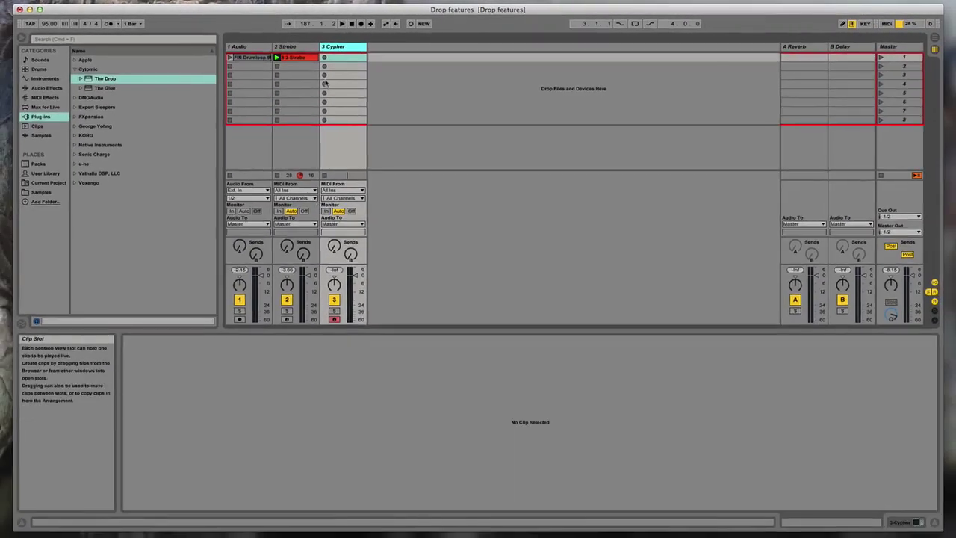
Duplicate The Drop on the drum loop's audio track and move the copy to the Cypher track
{"action": "left_click", "coordinate": [292, 47]}
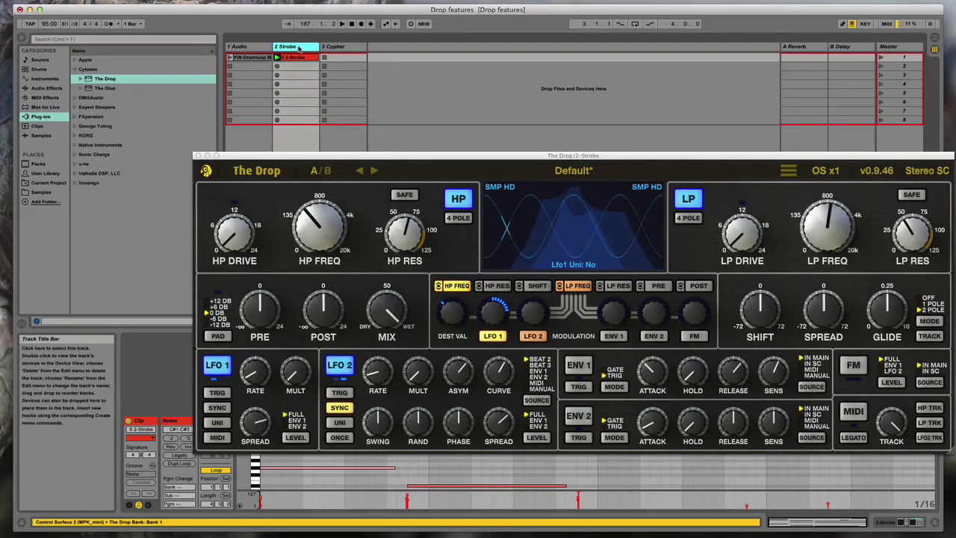
{"action": "left_click", "coordinate": [256, 57]}
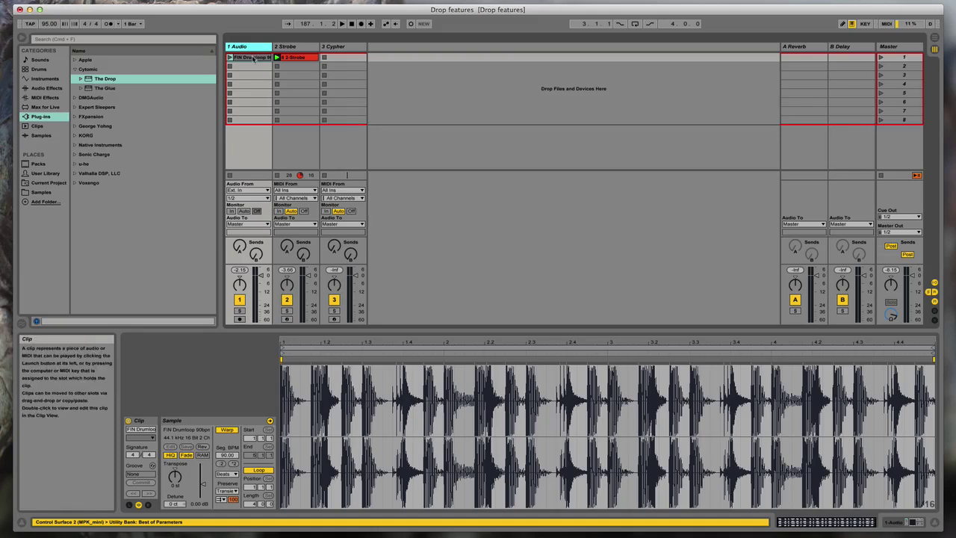
{"action": "left_click", "coordinate": [250, 47]}
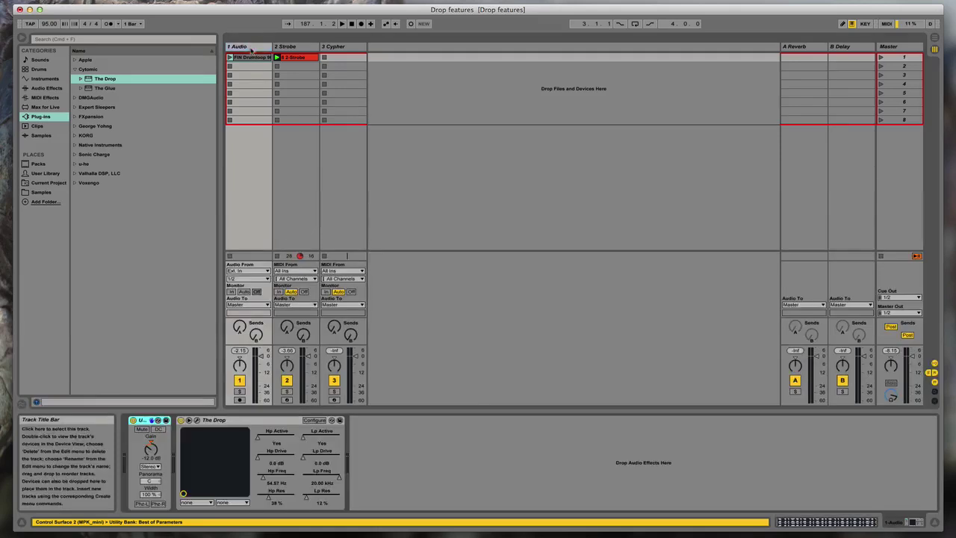
{"action": "right_click", "coordinate": [235, 421]}
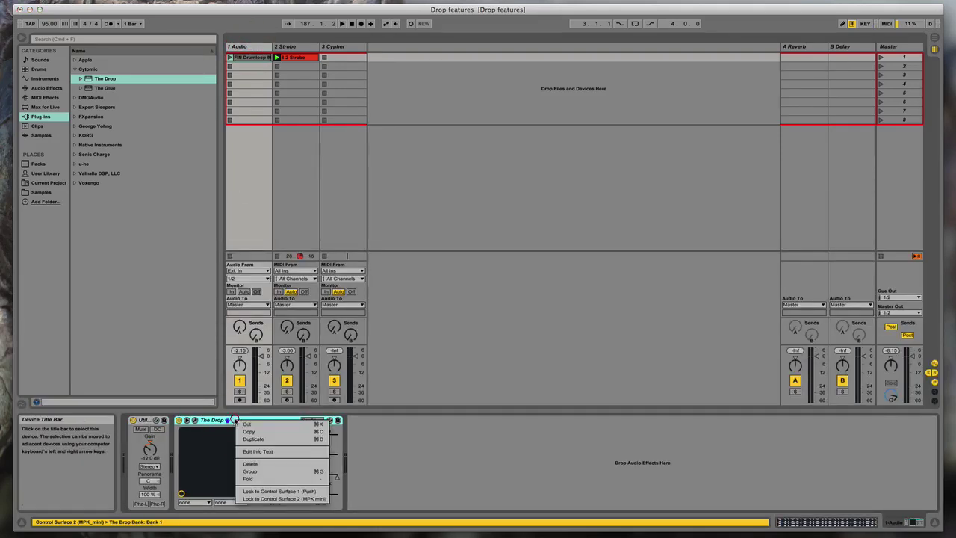
{"action": "left_click", "coordinate": [275, 442]}
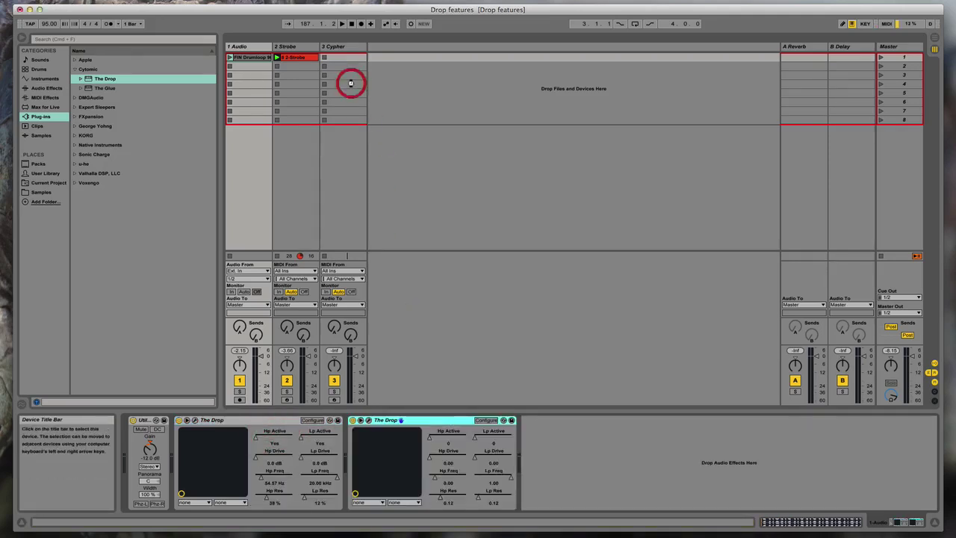
{"action": "left_click", "coordinate": [350, 83]}
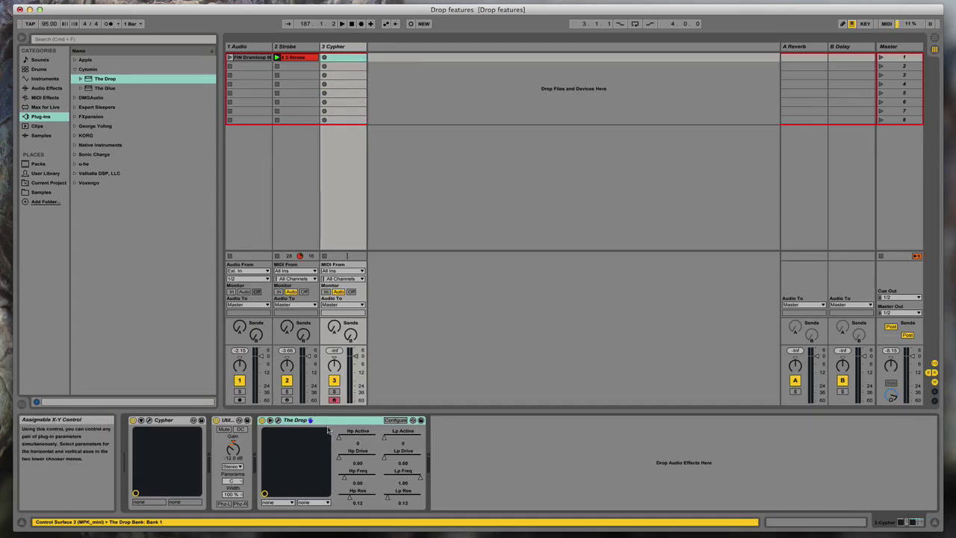
Open The Drop on the Cypher track, switch off both filters and envelope 1, and reset envelope 1's depth to 0 st
{"action": "left_click", "coordinate": [278, 421]}
{"action": "left_click", "coordinate": [366, 118]}
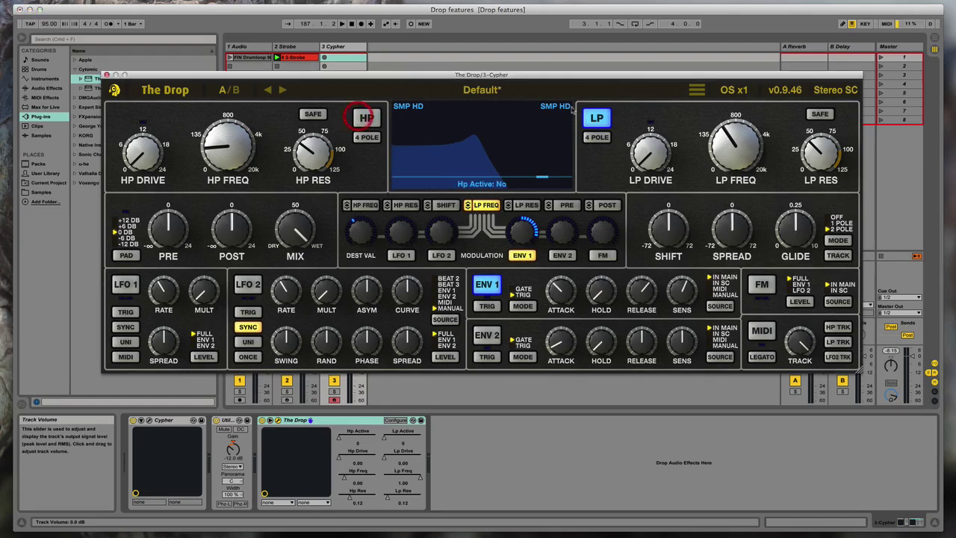
{"action": "left_click", "coordinate": [597, 120]}
{"action": "left_click", "coordinate": [523, 234], "text": "alt"}
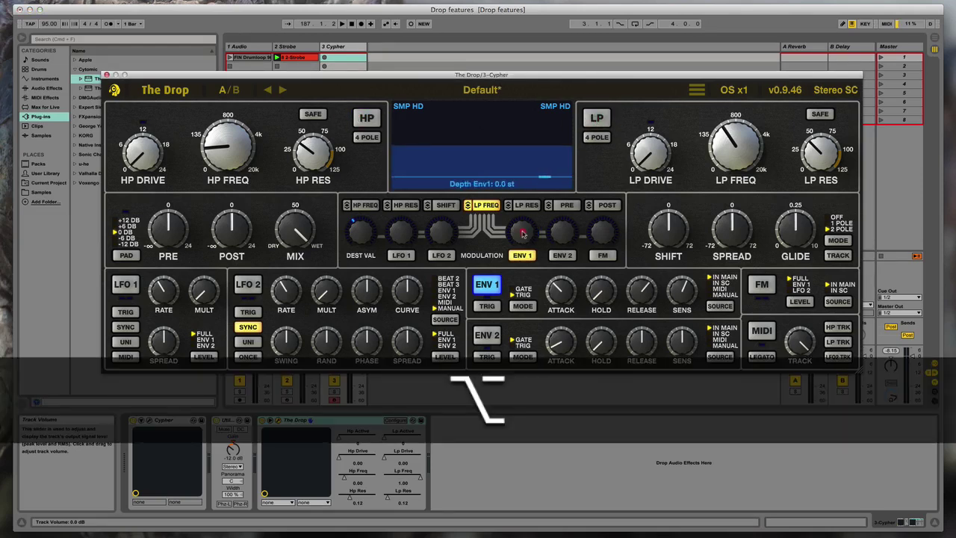
{"action": "left_click", "coordinate": [497, 284]}
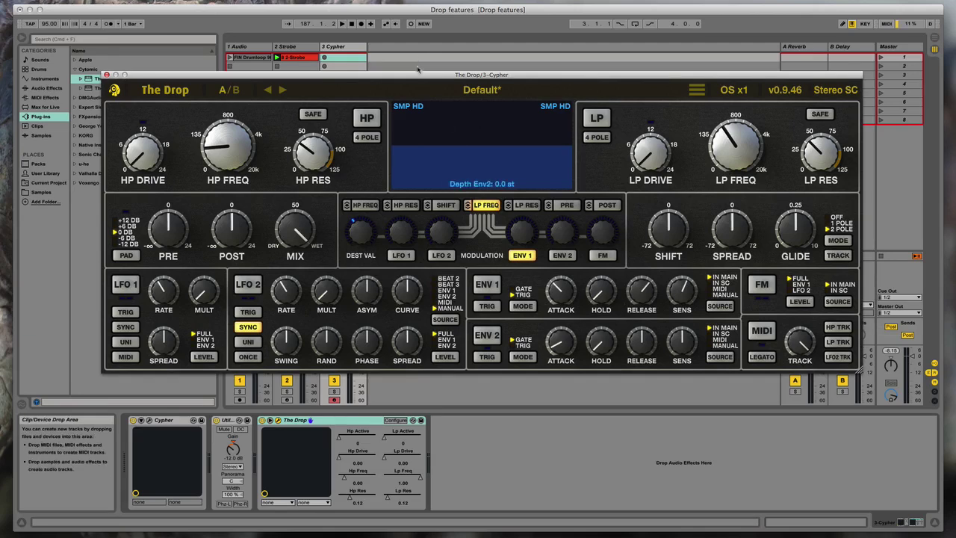
{"action": "left_click_drag", "start_coordinate": [419, 77], "coordinate": [430, 110]}
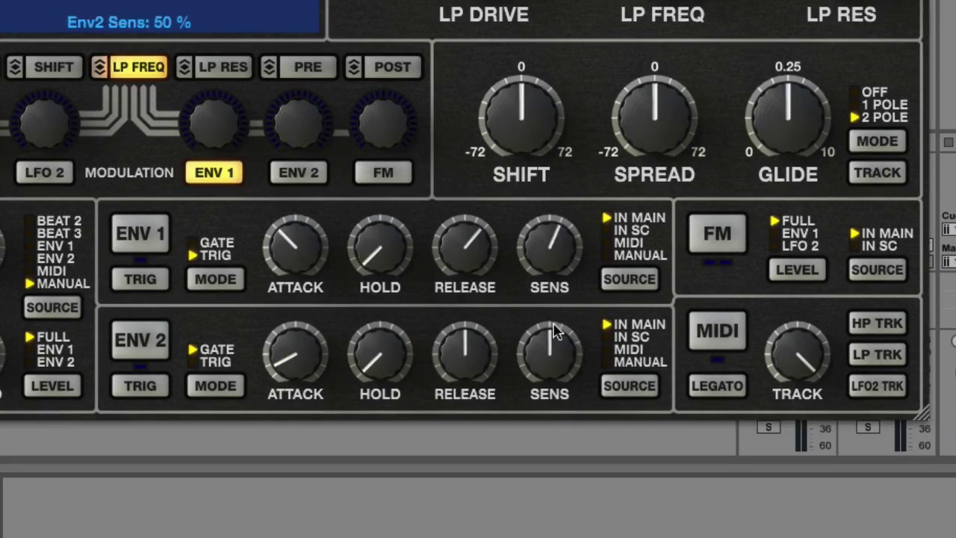
Enable MIDI in The Drop, set both envelopes' source to MIDI, and activate envelopes 1 and 2
{"action": "left_click", "coordinate": [719, 333]}
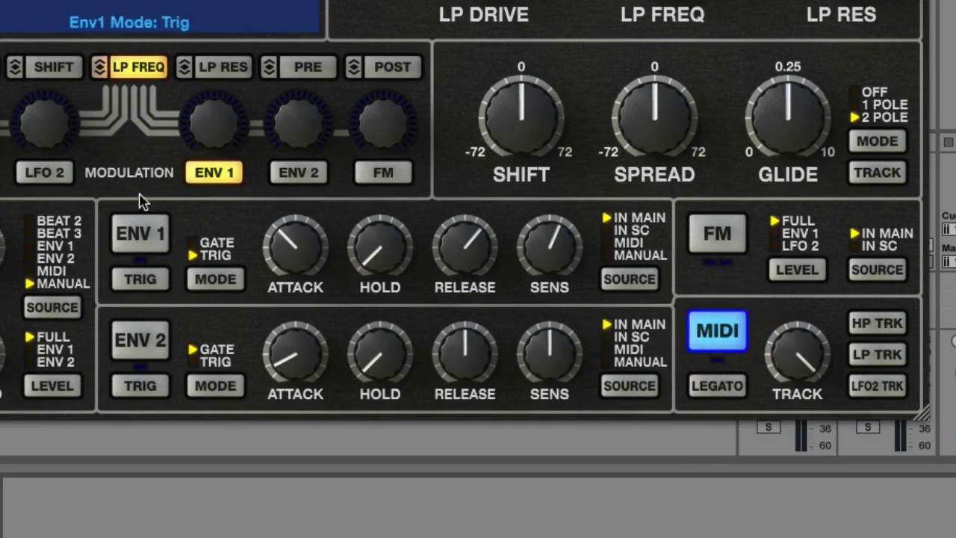
{"action": "left_click", "coordinate": [631, 243]}
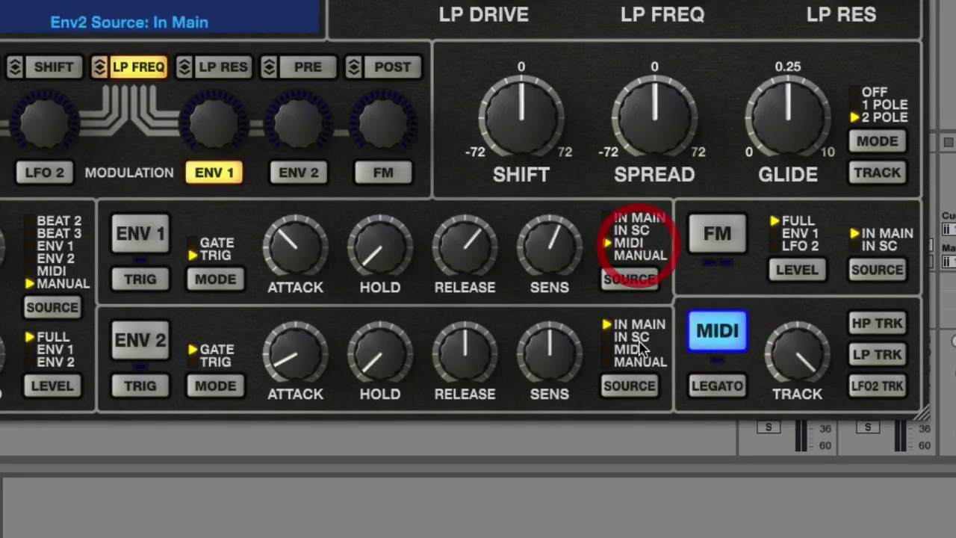
{"action": "left_click", "coordinate": [632, 350]}
{"action": "left_click", "coordinate": [140, 233]}
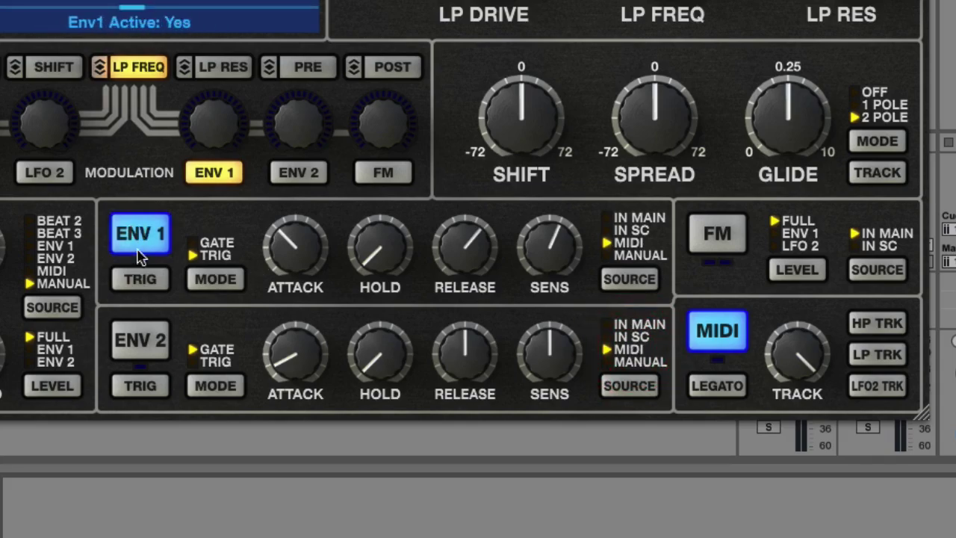
{"action": "left_click", "coordinate": [138, 341]}
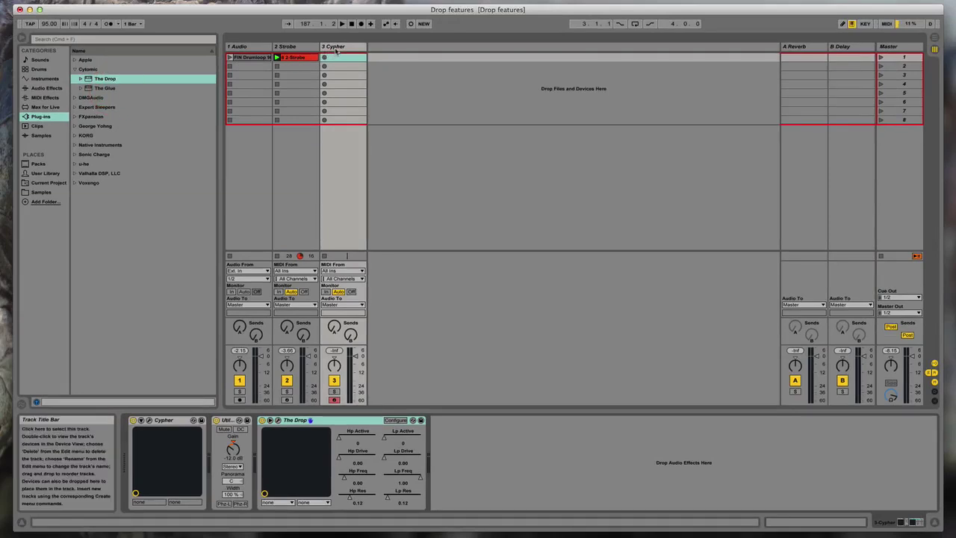
Insert a MIDI track after the Cypher track, set its MIDI input to 3-Cypher and its monitoring to In
{"action": "left_click", "coordinate": [336, 49]}
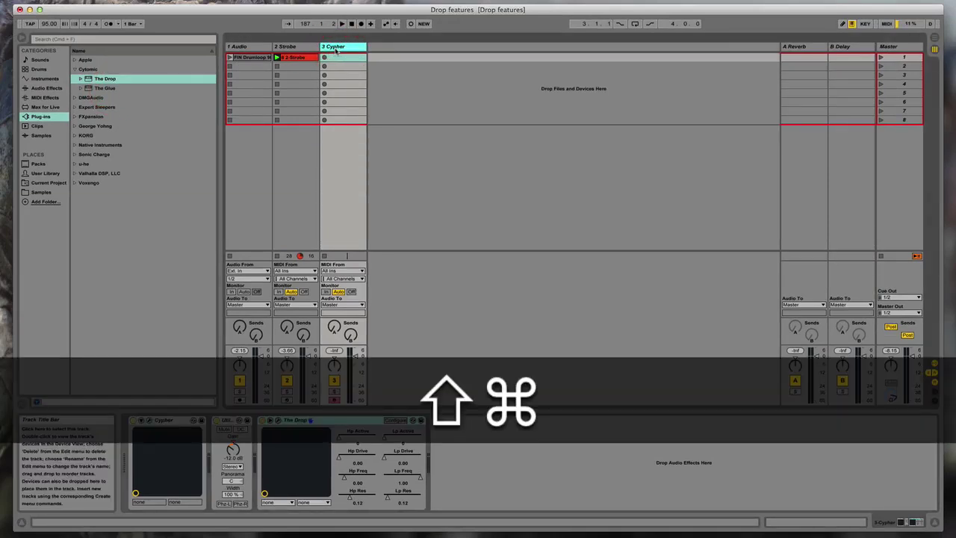
{"action": "key", "text": "shift+super+t"}
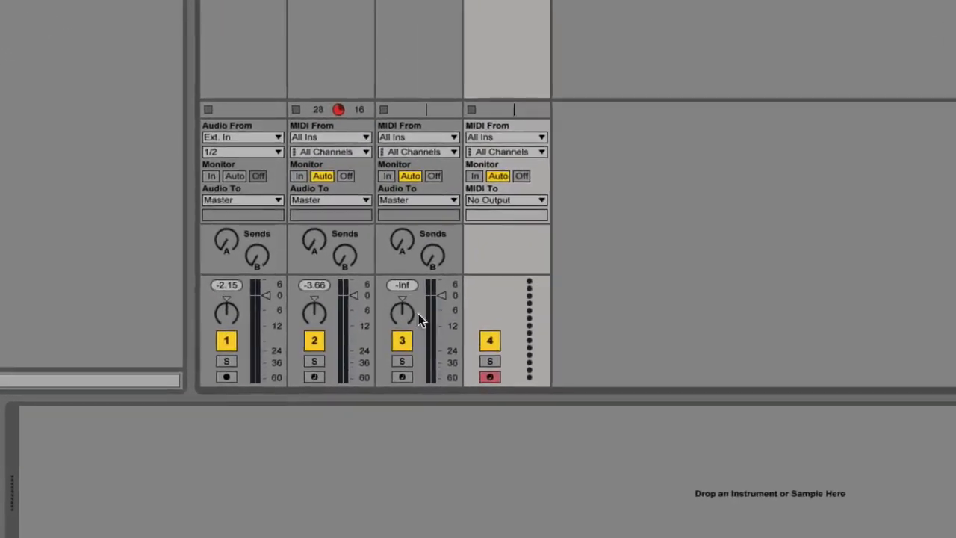
{"action": "left_click", "coordinate": [496, 137]}
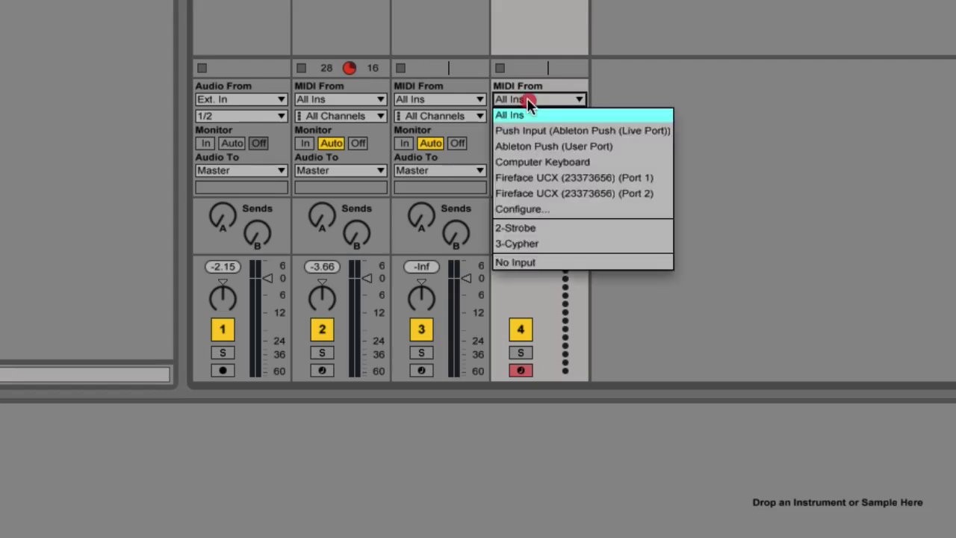
{"action": "left_click", "coordinate": [535, 244]}
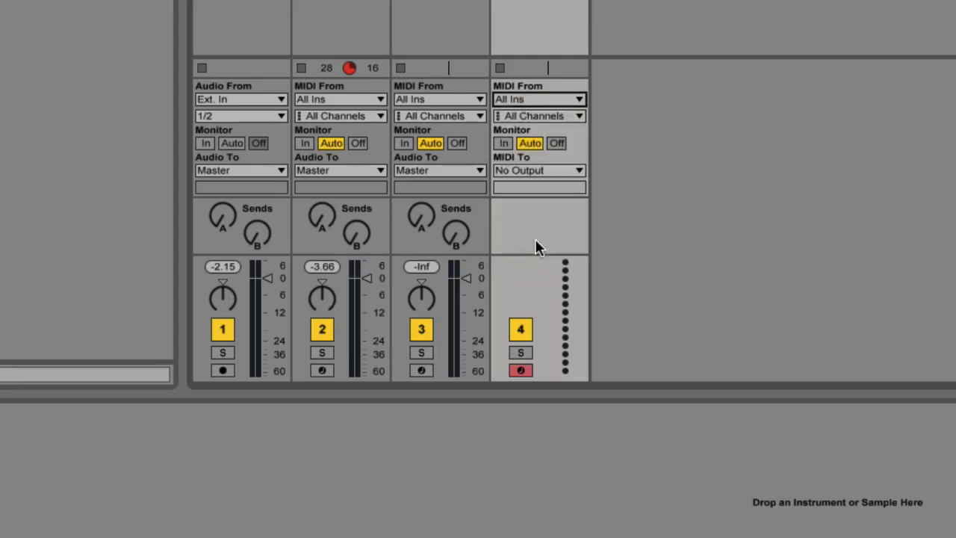
{"action": "left_click", "coordinate": [502, 143]}
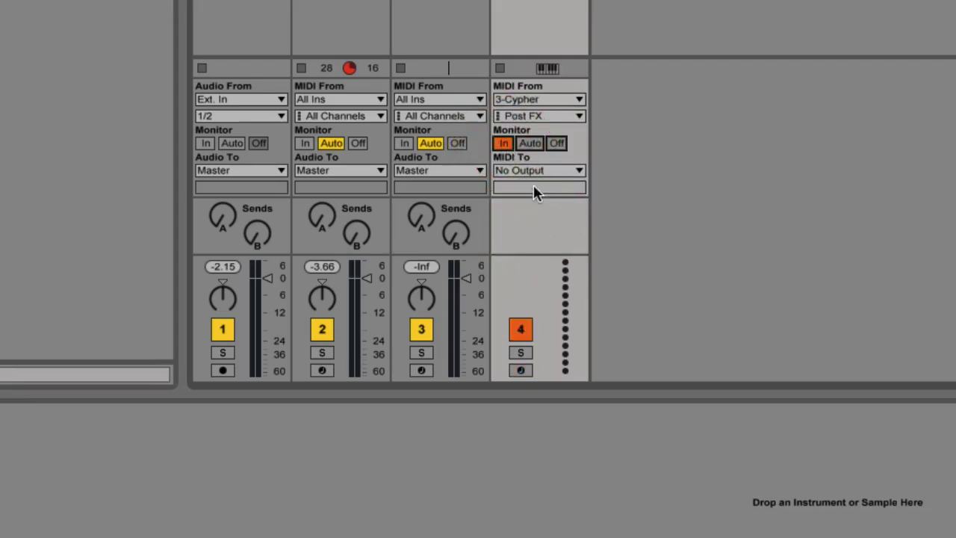
Route the new MIDI track's output to 3-Cypher, targeting the 1-The Drop input
{"action": "left_click", "coordinate": [527, 172]}
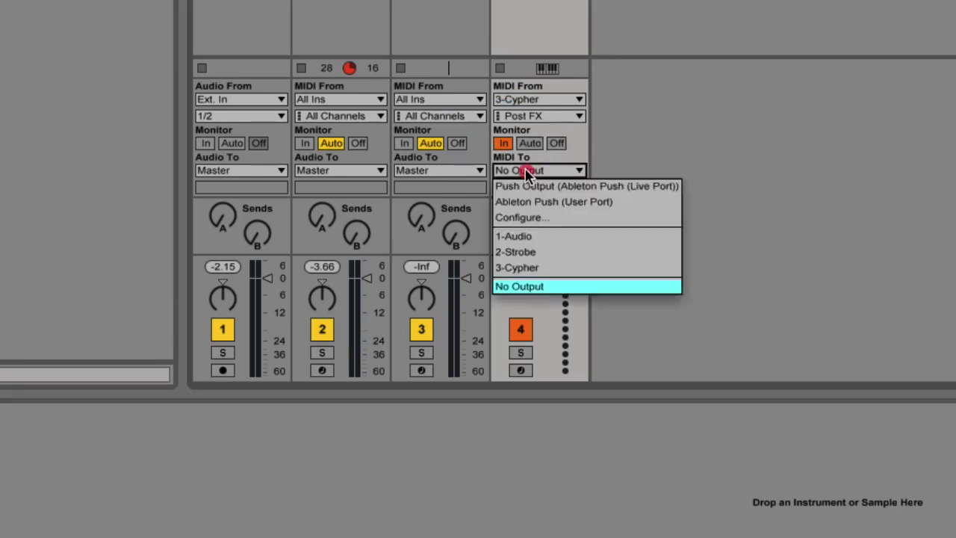
{"action": "left_click", "coordinate": [529, 267]}
{"action": "left_click", "coordinate": [523, 187]}
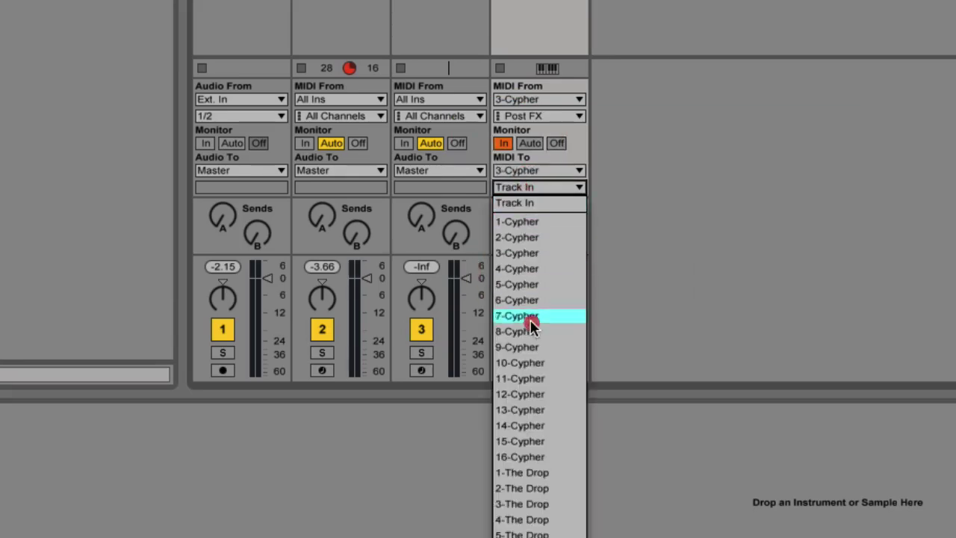
{"action": "left_click", "coordinate": [532, 472]}
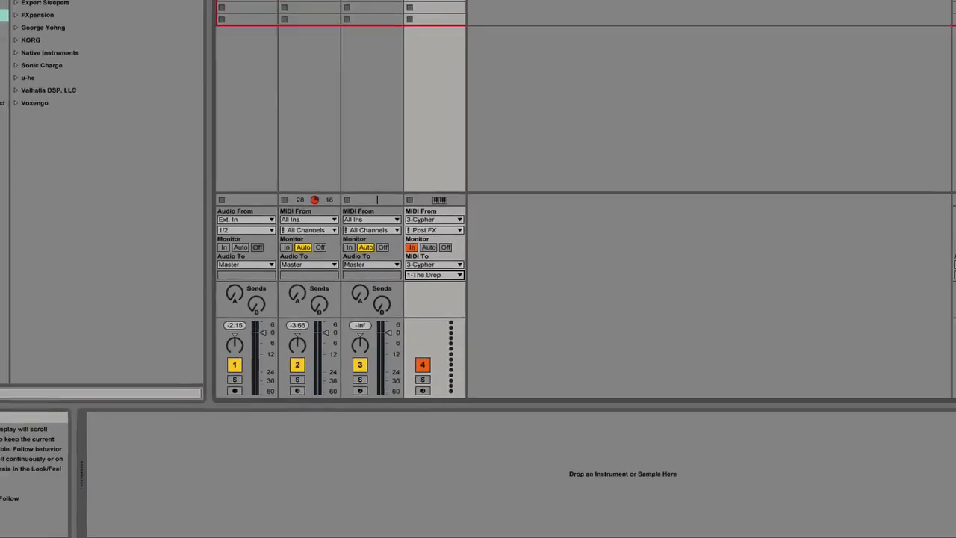
Open The Drop on the Cypher track and enable MIDI pitch tracking for both the high-pass and low-pass filters
{"action": "left_click", "coordinate": [346, 48]}
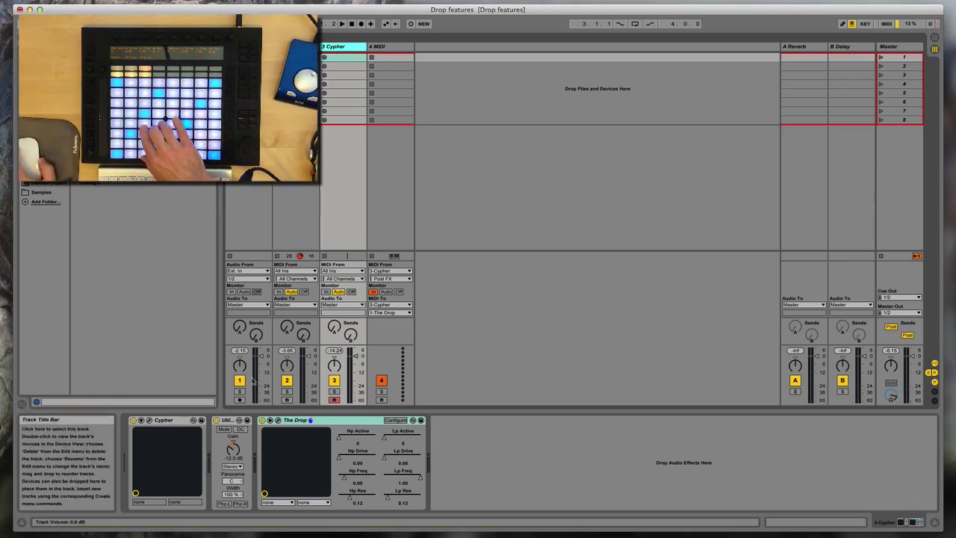
{"action": "left_click", "coordinate": [278, 420]}
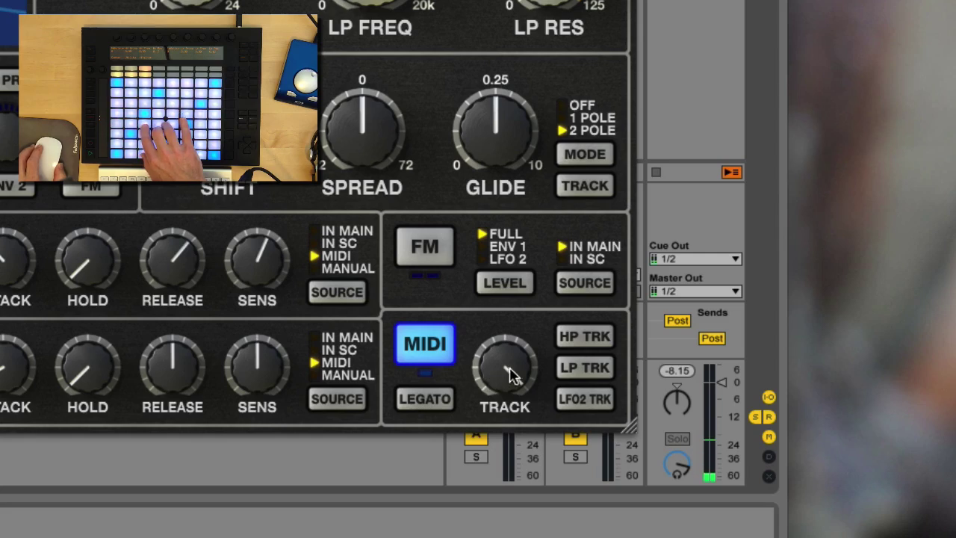
{"action": "left_click", "coordinate": [572, 336]}
{"action": "left_click", "coordinate": [574, 366]}
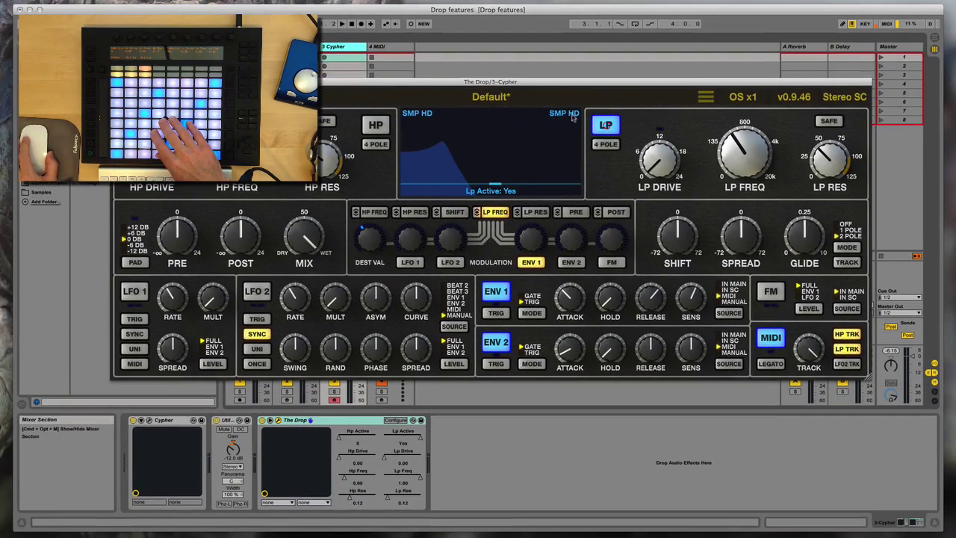
Set the low-pass filter to the JPR HD model in 4-pole mode with its frequency at about 1.5 kHz
{"action": "left_click", "coordinate": [568, 114]}
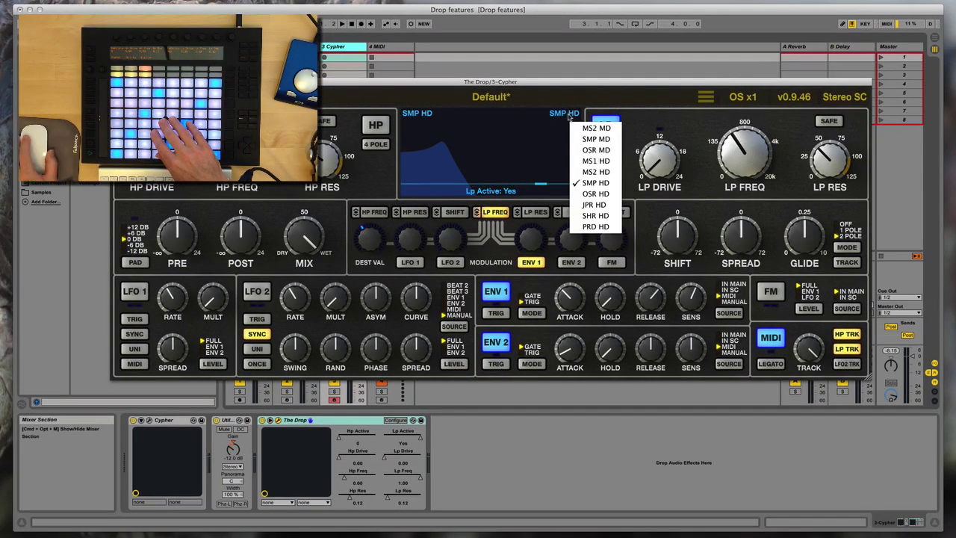
{"action": "left_click", "coordinate": [595, 205]}
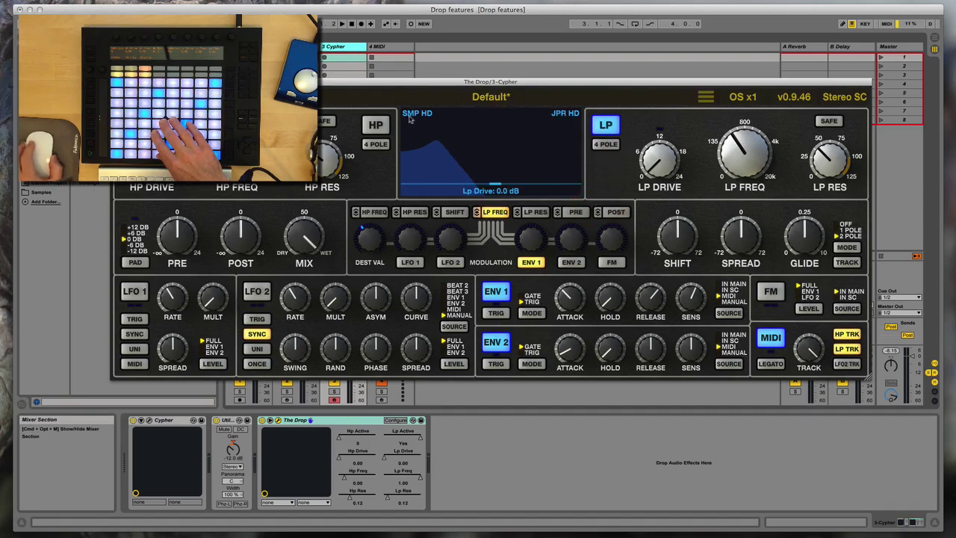
{"action": "left_click_drag", "start_coordinate": [745, 166], "coordinate": [757, 146]}
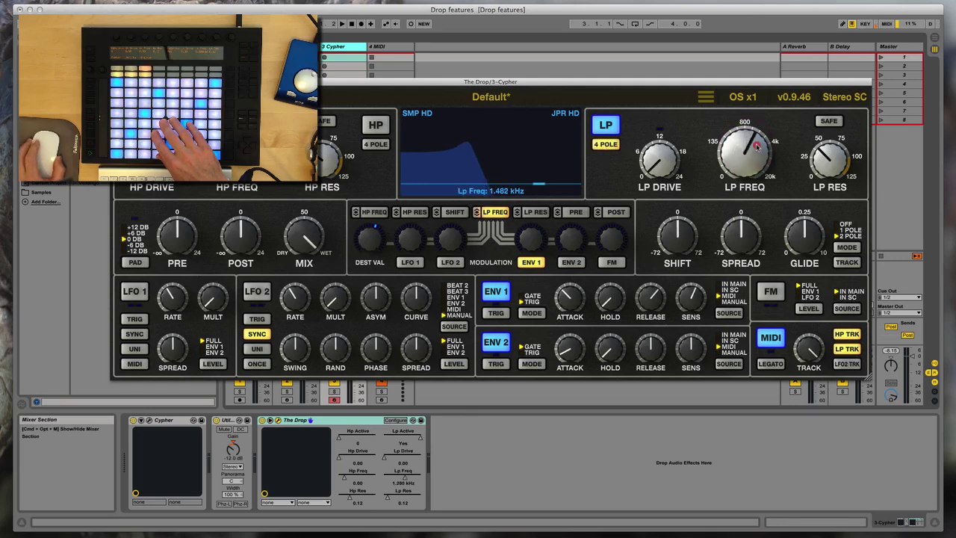
Set the high-pass filter model to MS2 HD and switch the high-pass filter on
{"action": "left_click", "coordinate": [419, 115]}
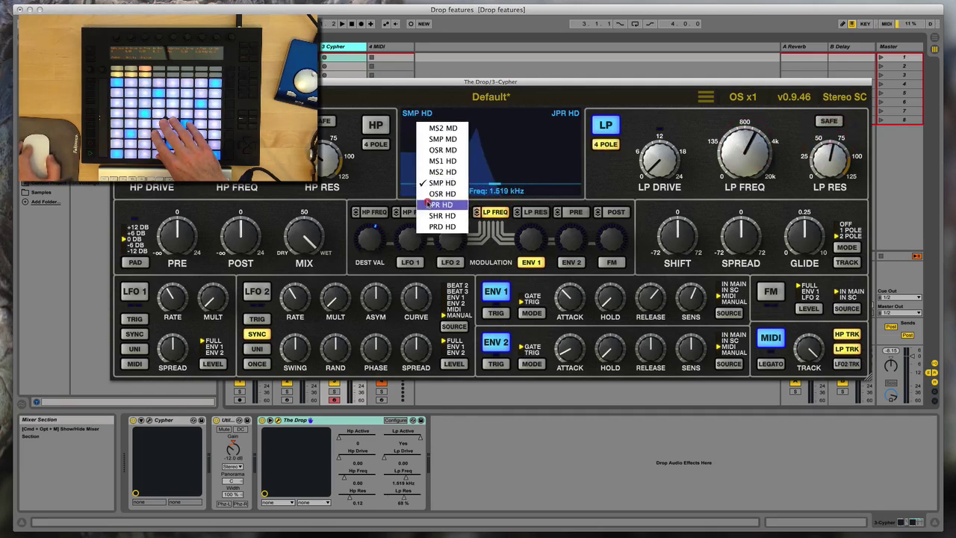
{"action": "left_click", "coordinate": [439, 173]}
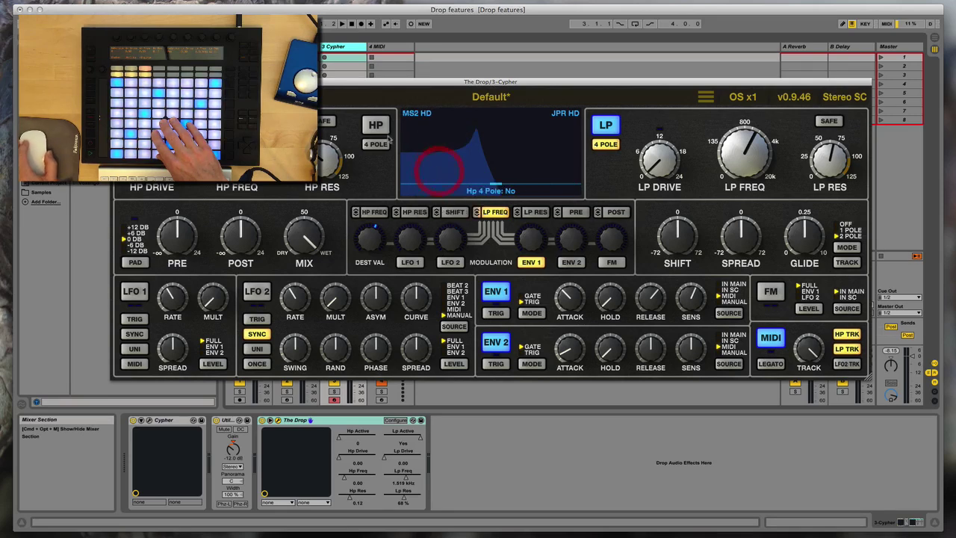
{"action": "left_click", "coordinate": [376, 126]}
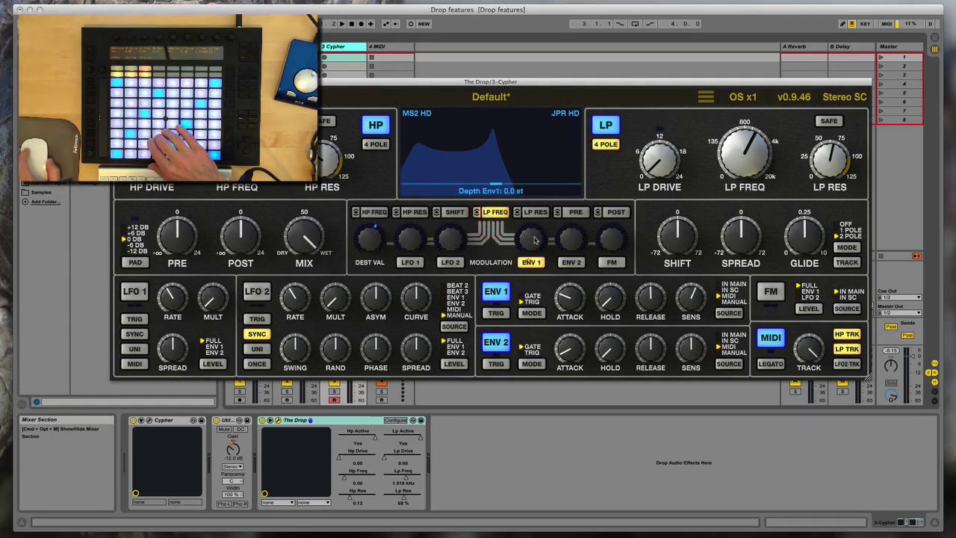
Raise envelope 1's depth on LP Freq, set its release to 1.62 s, and lower the low-pass resonance to 48%
{"action": "mouse_move", "coordinate": [533, 212]}
{"action": "left_mouse_down"}
{"action": "mouse_move", "coordinate": [535, 183]}
{"action": "mouse_move", "coordinate": [536, 212]}
{"action": "left_mouse_up"}
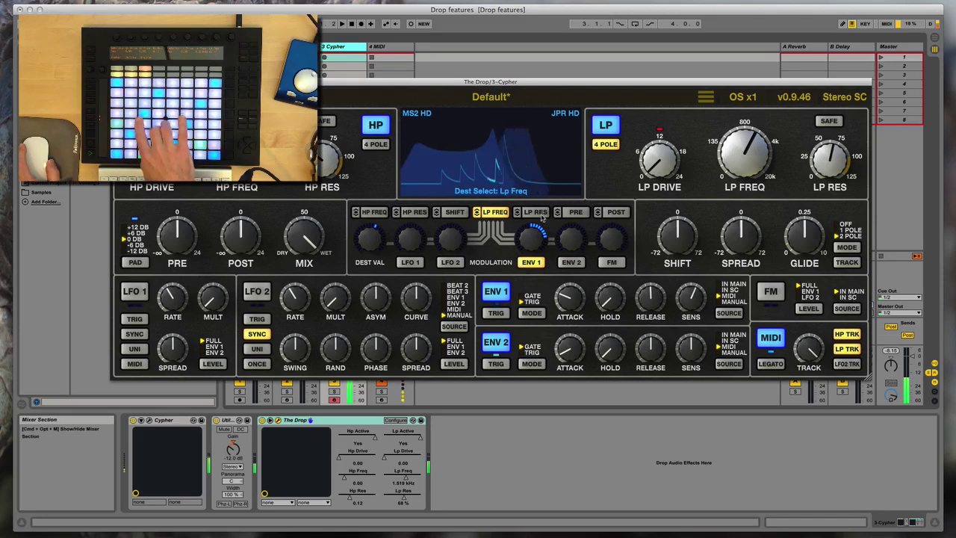
{"action": "mouse_move", "coordinate": [655, 304]}
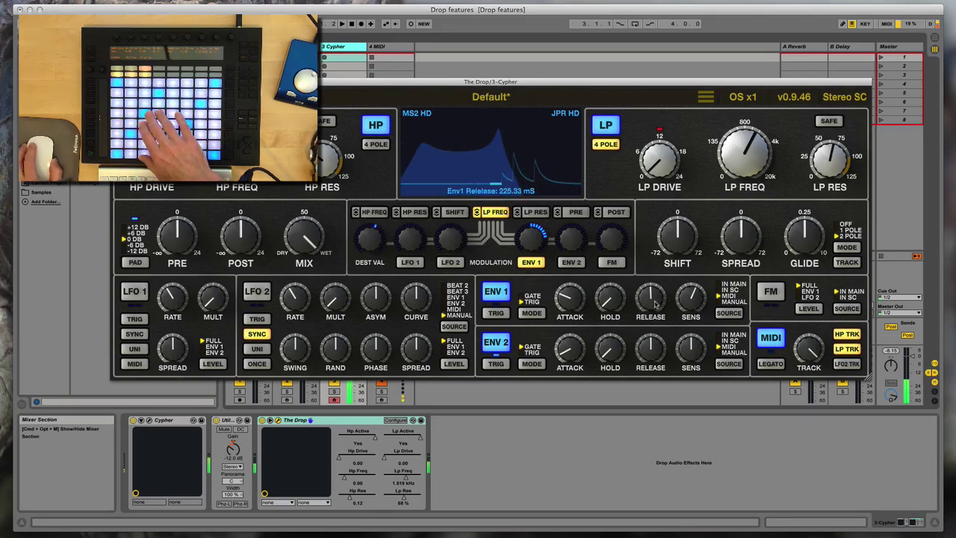
{"action": "left_click_drag", "start_coordinate": [652, 288], "coordinate": [652, 298]}
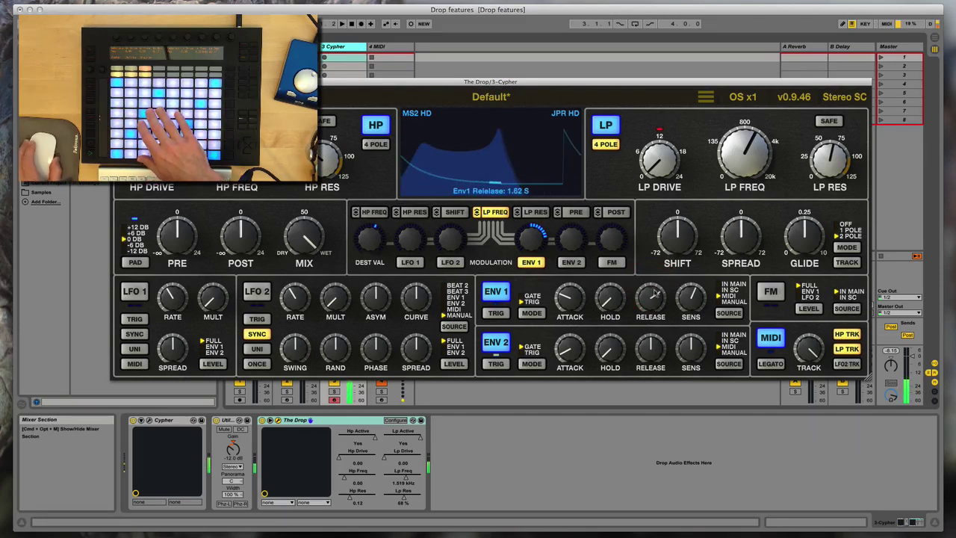
{"action": "mouse_move", "coordinate": [824, 168]}
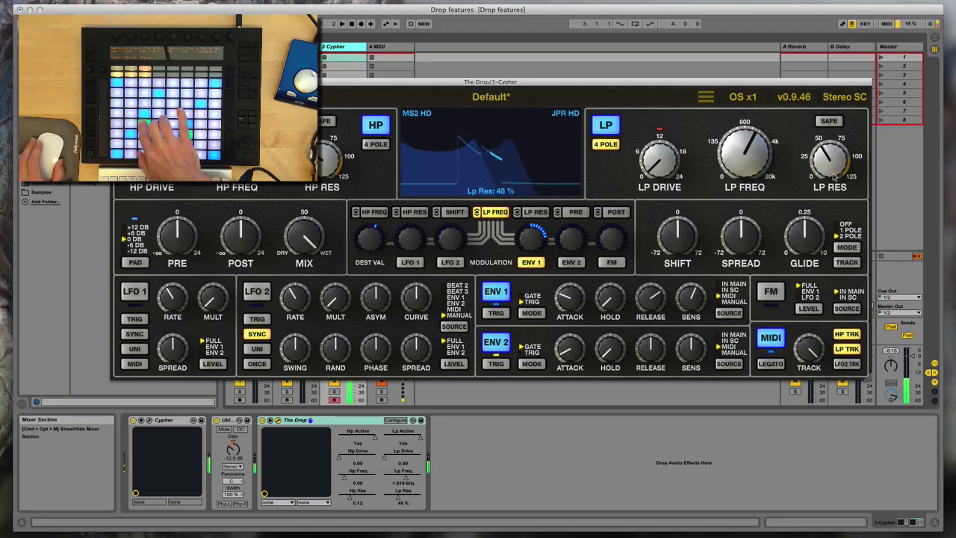
Set envelope 2 to Gate mode and select it as the modulation source for the Post gain
{"action": "mouse_move", "coordinate": [609, 308]}
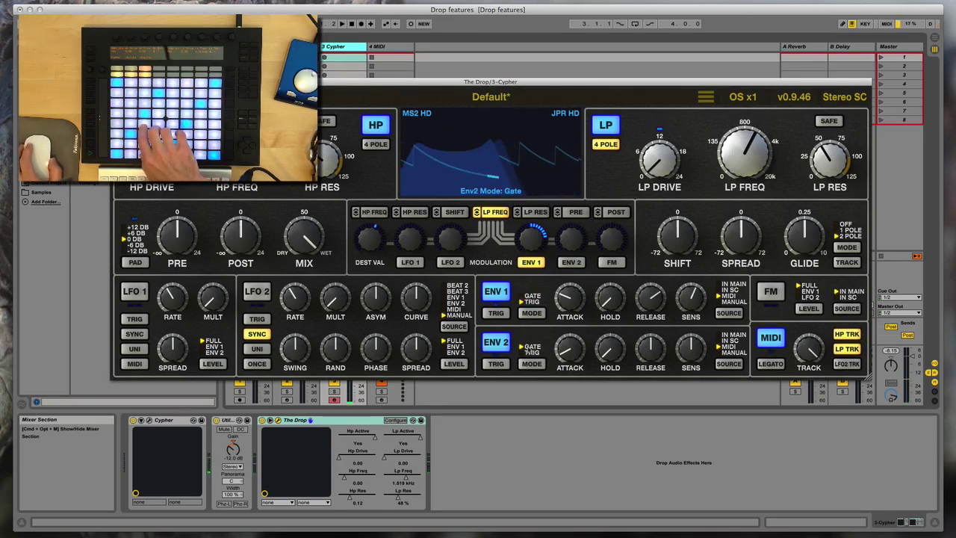
{"action": "left_click", "coordinate": [609, 213]}
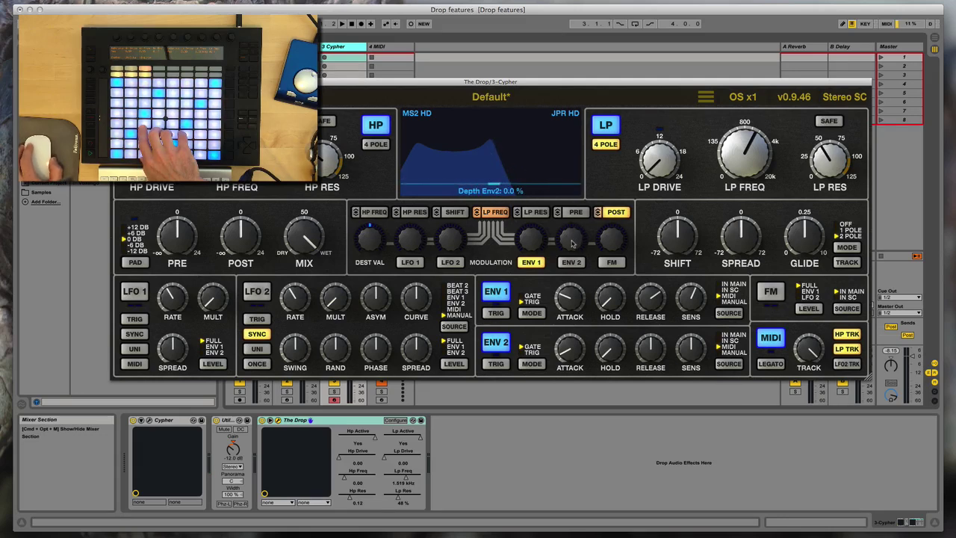
{"action": "left_click", "coordinate": [571, 263]}
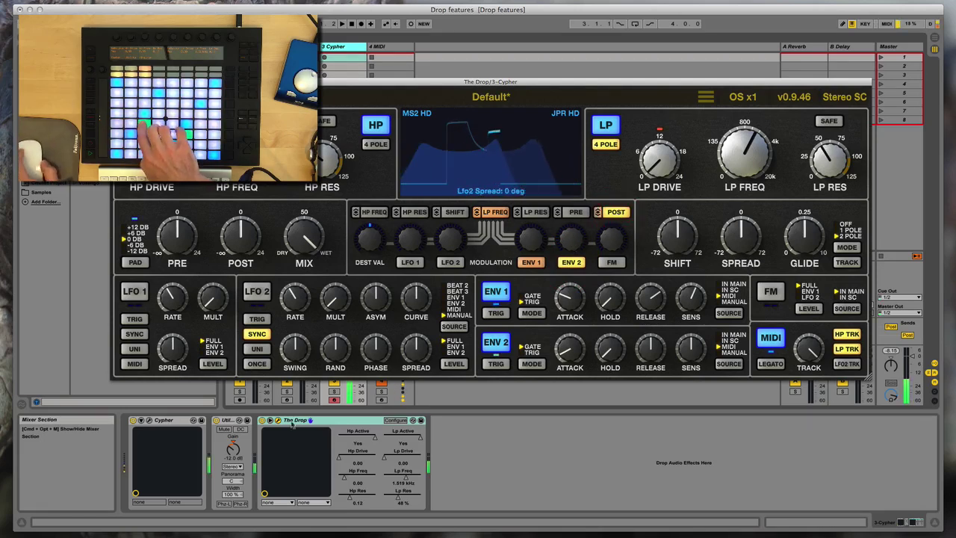
Check the Cypher synth's settings in its window, close it, and toggle The Drop's bypass to compare the sound
{"action": "left_click", "coordinate": [150, 421]}
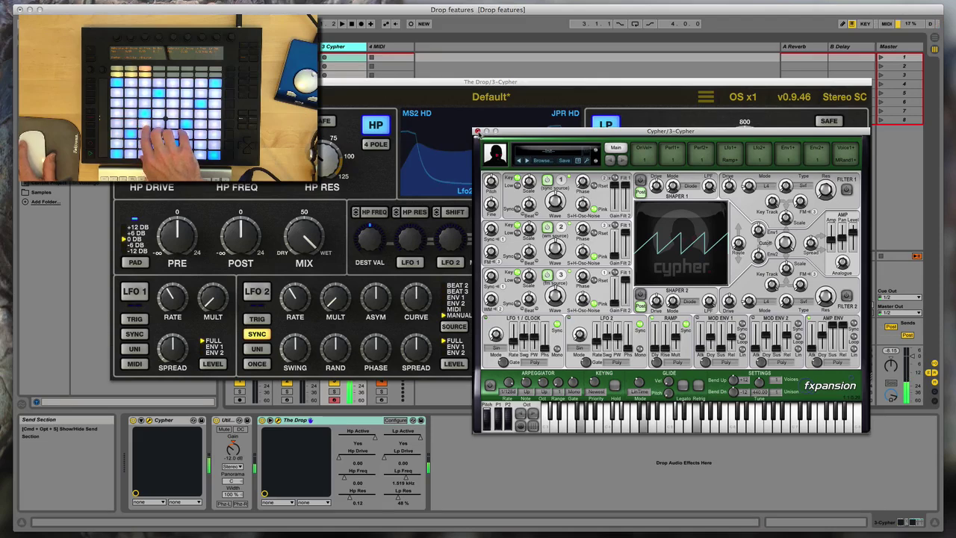
{"action": "left_click", "coordinate": [477, 131]}
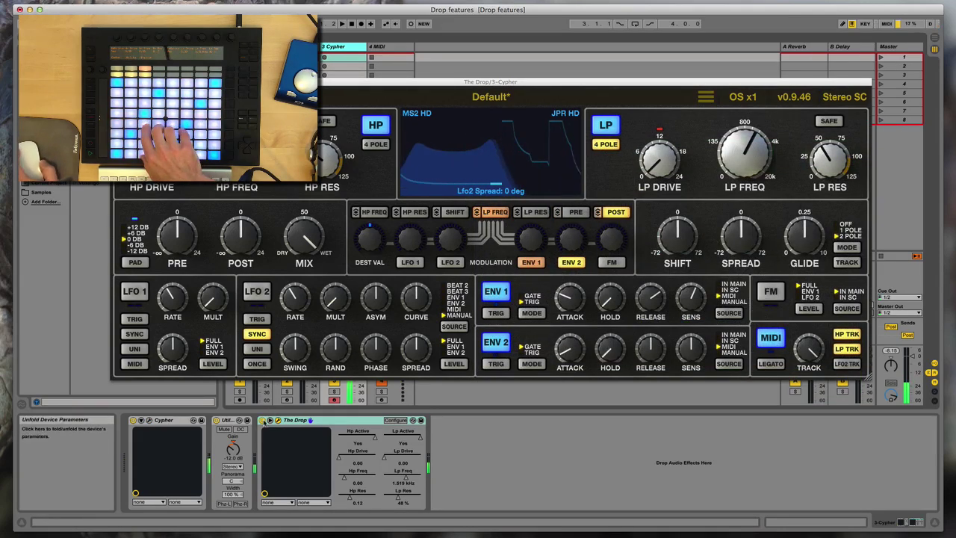
{"action": "left_click", "coordinate": [265, 420]}
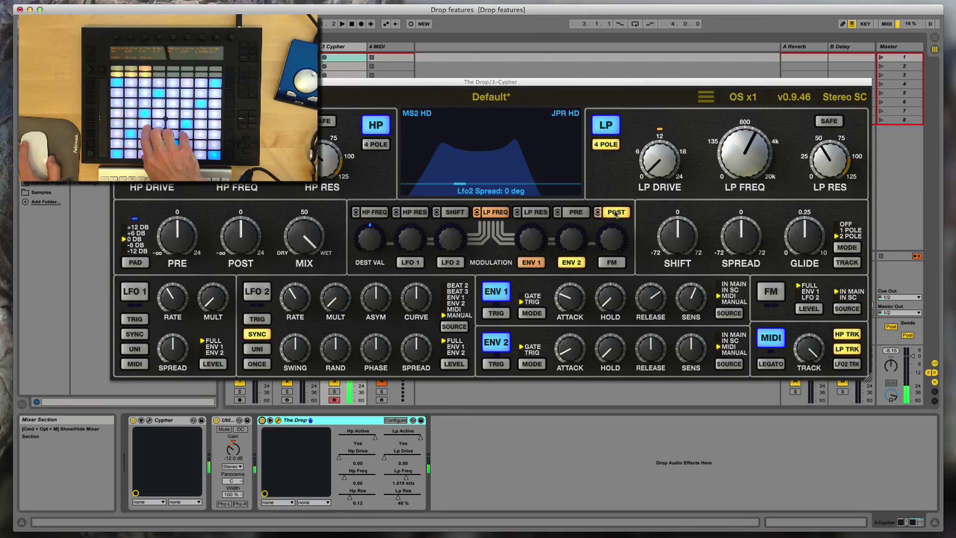
Set envelope 2's depth on the Post gain to 100% and its sensitivity to 100%
{"action": "left_click", "coordinate": [573, 240]}
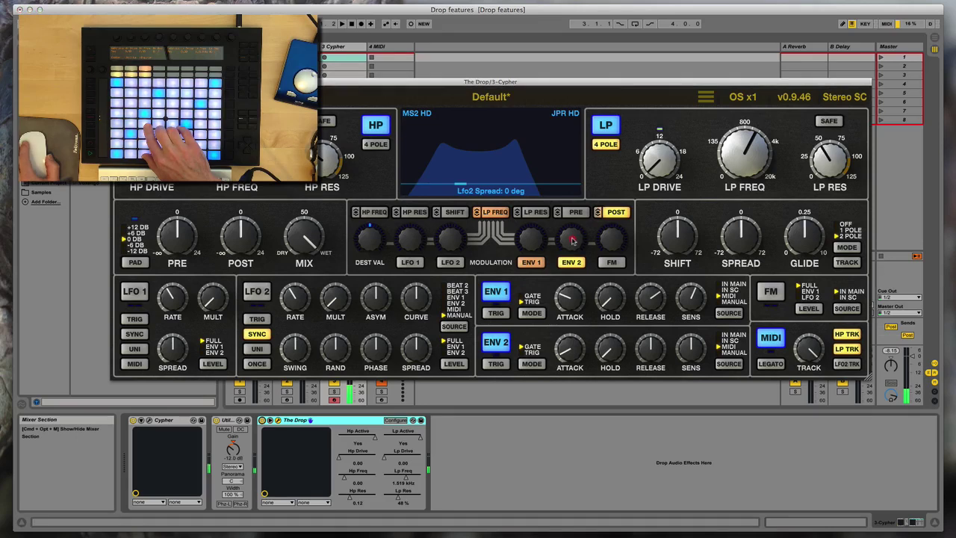
{"action": "left_click_drag", "start_coordinate": [574, 241], "coordinate": [553, 256]}
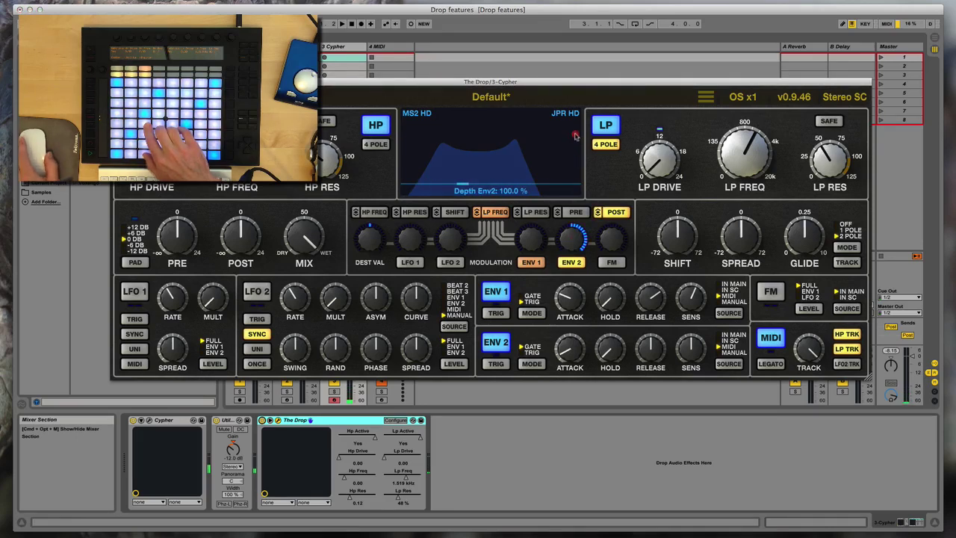
{"action": "mouse_move", "coordinate": [701, 351]}
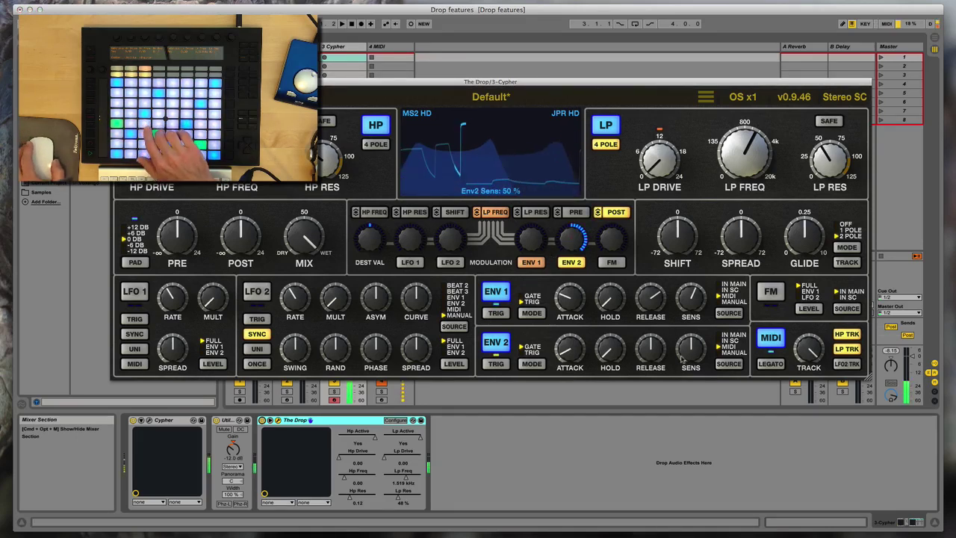
{"action": "left_click_drag", "start_coordinate": [701, 351], "coordinate": [690, 338]}
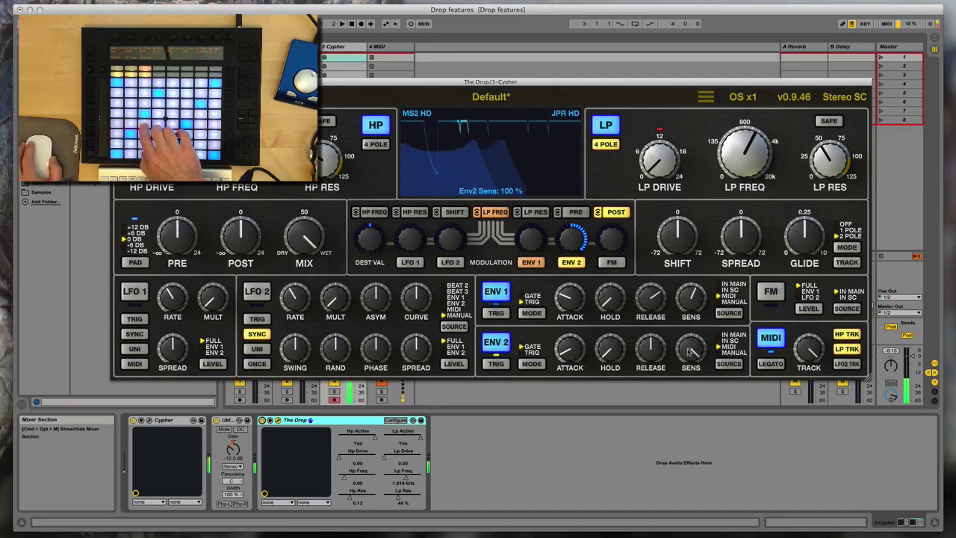
{"action": "left_click_drag", "start_coordinate": [689, 337], "coordinate": [693, 377]}
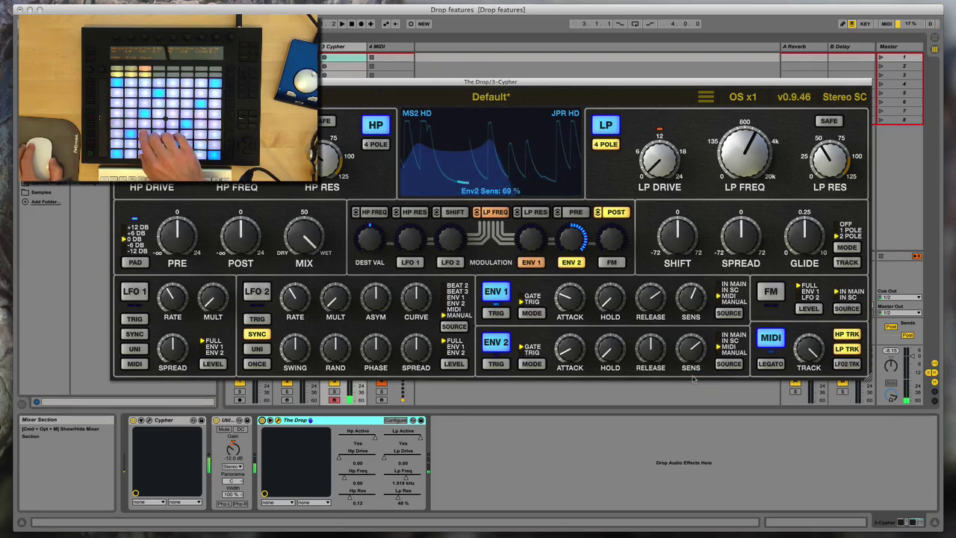
Select envelope 1 as the modulation source, fine-tune its sensitivity, and set the high-pass resonance to 84%
{"action": "mouse_move", "coordinate": [691, 297]}
{"action": "left_mouse_down"}
{"action": "mouse_move", "coordinate": [691, 289]}
{"action": "mouse_move", "coordinate": [691, 297]}
{"action": "left_mouse_up"}
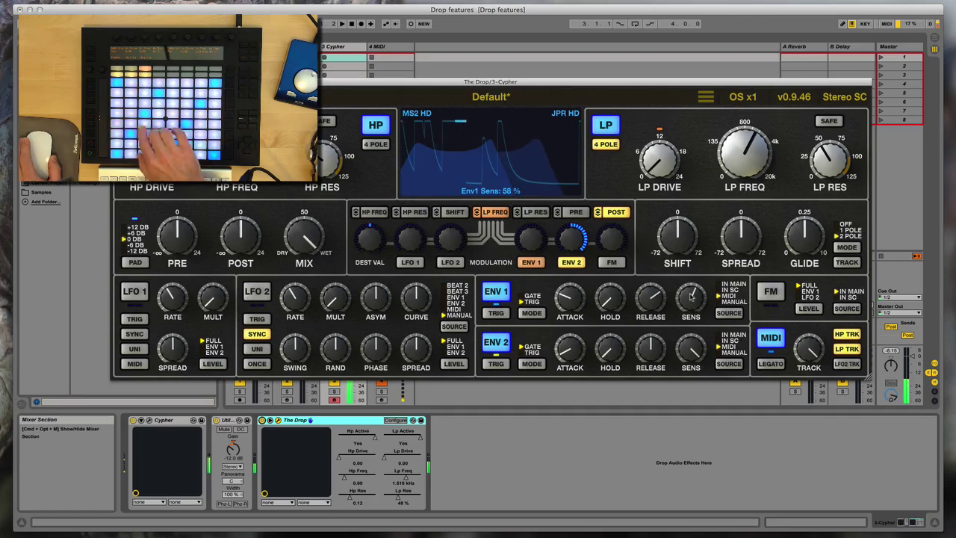
{"action": "left_click", "coordinate": [528, 262]}
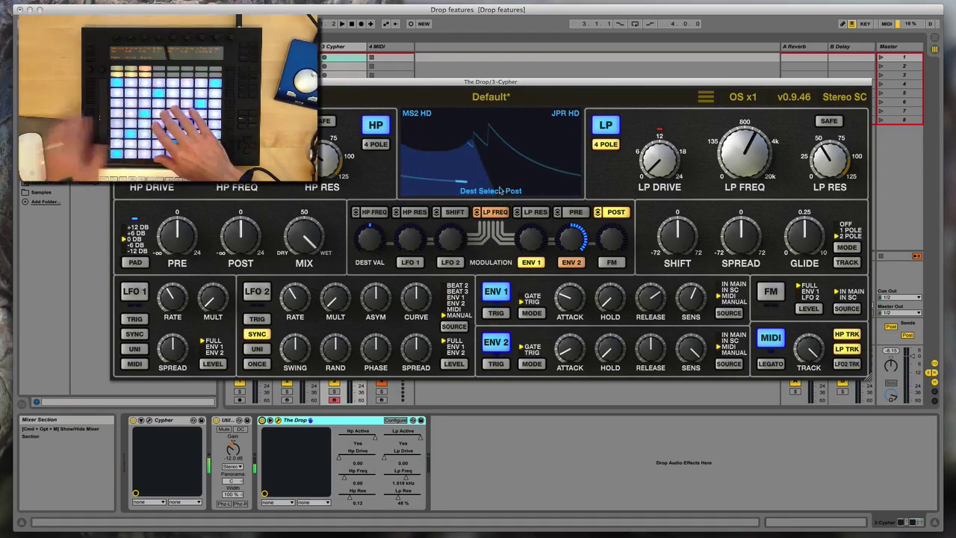
{"action": "mouse_move", "coordinate": [699, 296]}
{"action": "left_mouse_down"}
{"action": "mouse_move", "coordinate": [696, 317]}
{"action": "mouse_move", "coordinate": [697, 298]}
{"action": "left_mouse_up"}
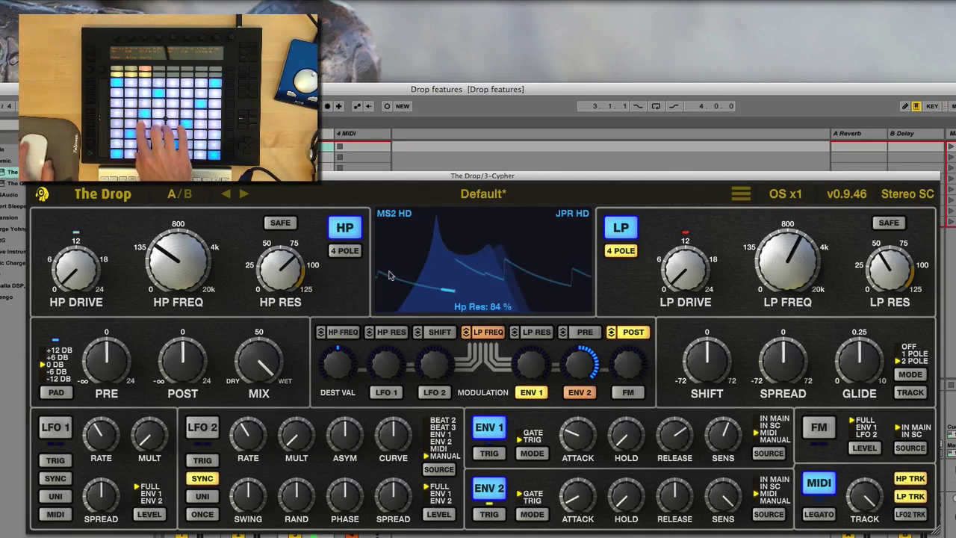
Switch the glide mode to 1 Pole and set the glide time to 744.65 ms, sweeping the low-pass frequency to compare glide times
{"action": "mouse_move", "coordinate": [882, 377]}
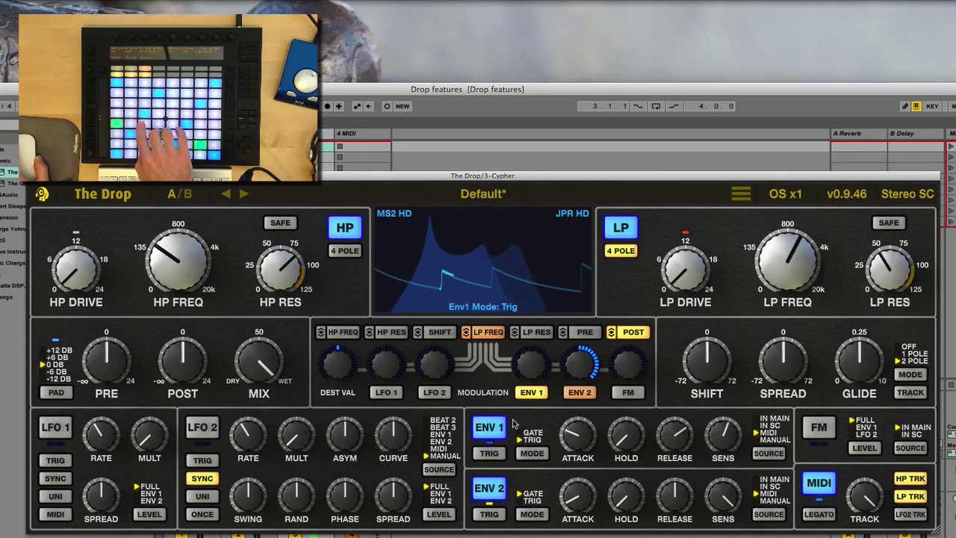
{"action": "left_click", "coordinate": [907, 354]}
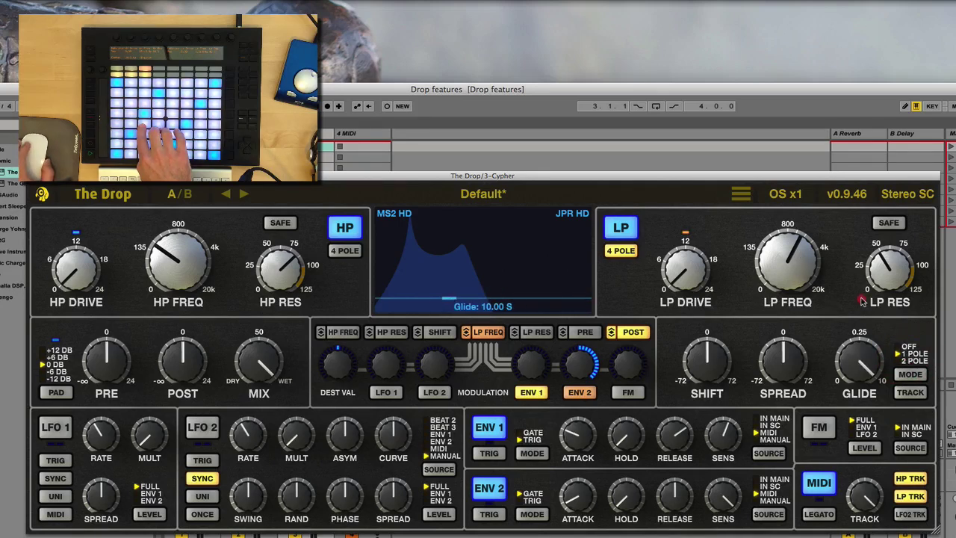
{"action": "left_click_drag", "start_coordinate": [782, 263], "coordinate": [798, 221]}
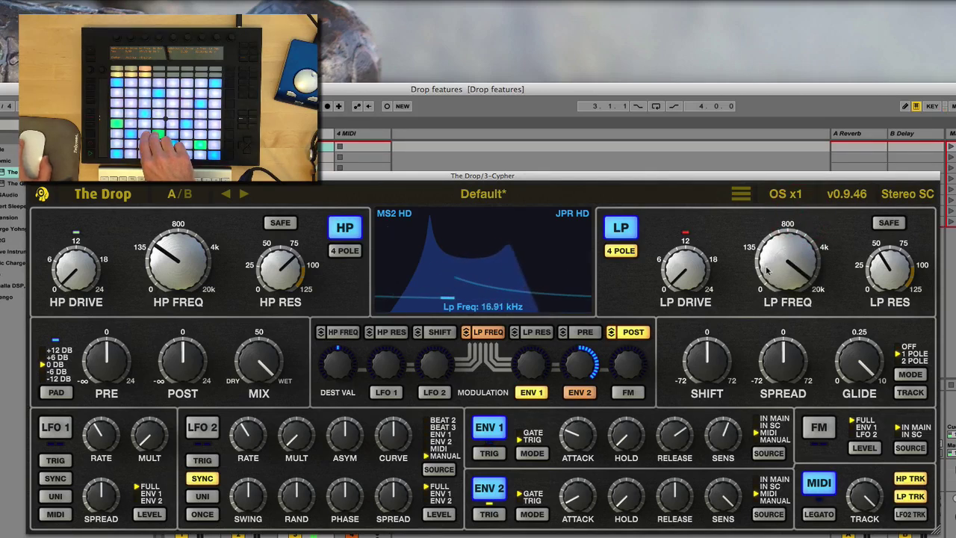
{"action": "left_click_drag", "start_coordinate": [793, 256], "coordinate": [798, 209]}
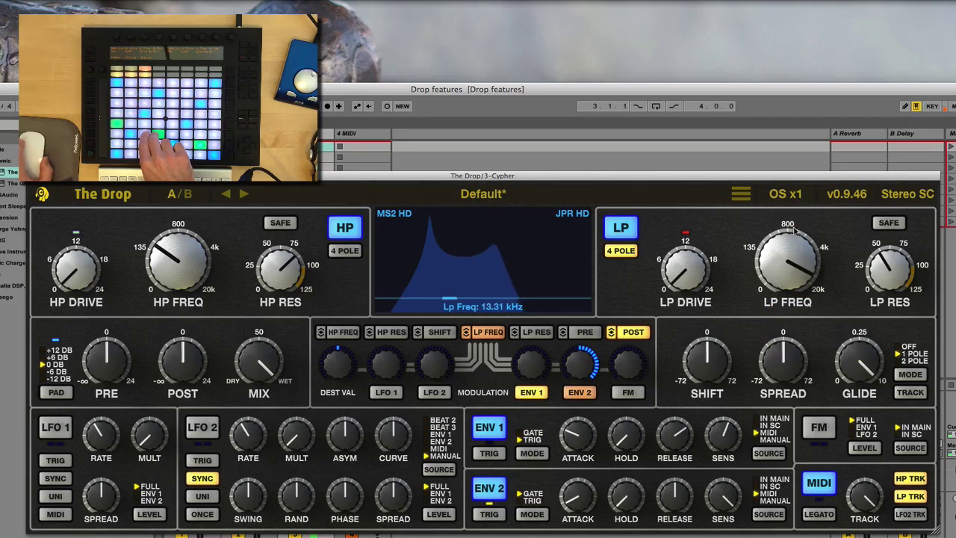
{"action": "left_click_drag", "start_coordinate": [866, 352], "coordinate": [872, 388]}
{"action": "mouse_move", "coordinate": [824, 280]}
{"action": "left_mouse_down"}
{"action": "mouse_move", "coordinate": [822, 261]}
{"action": "mouse_move", "coordinate": [818, 314]}
{"action": "mouse_move", "coordinate": [813, 276]}
{"action": "mouse_move", "coordinate": [816, 318]}
{"action": "mouse_move", "coordinate": [814, 276]}
{"action": "mouse_move", "coordinate": [815, 297]}
{"action": "left_mouse_up"}
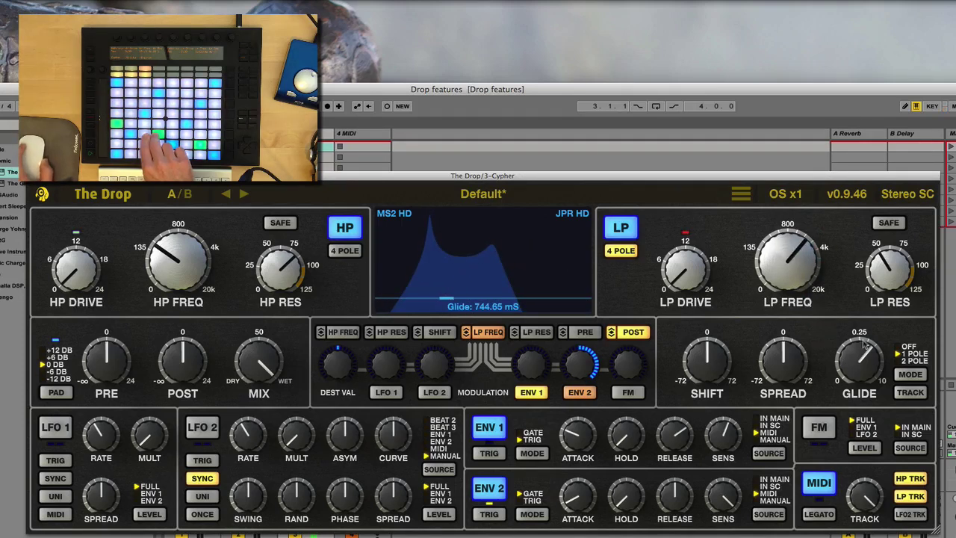
Turn on glide tracking, compare it with tracking off while envelope 1 is disabled, and reactivate envelope 1
{"action": "left_click", "coordinate": [910, 394]}
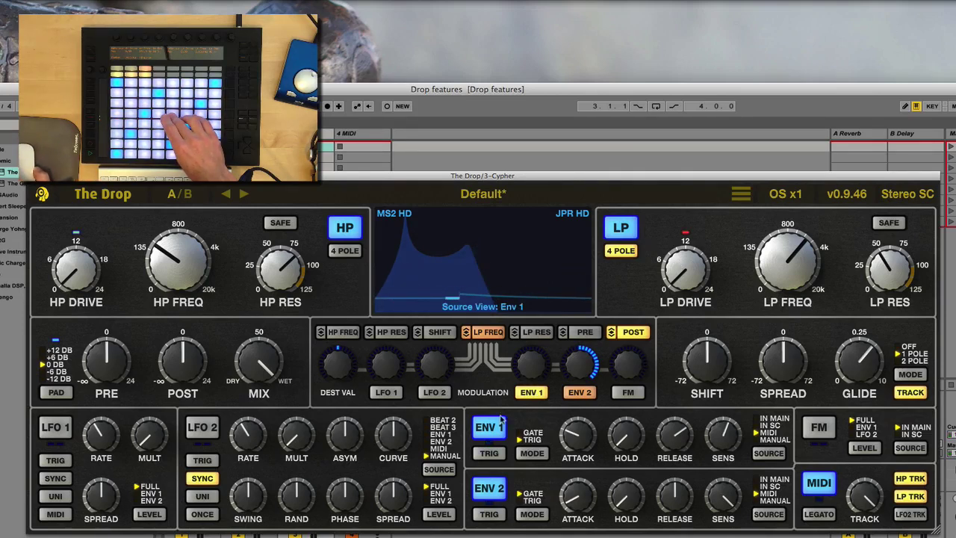
{"action": "mouse_move", "coordinate": [561, 421]}
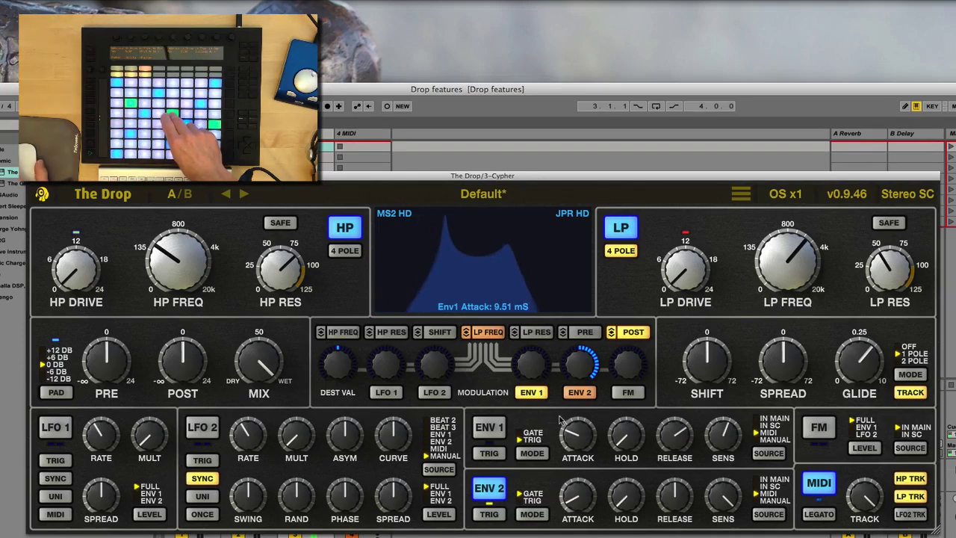
{"action": "mouse_move", "coordinate": [864, 383]}
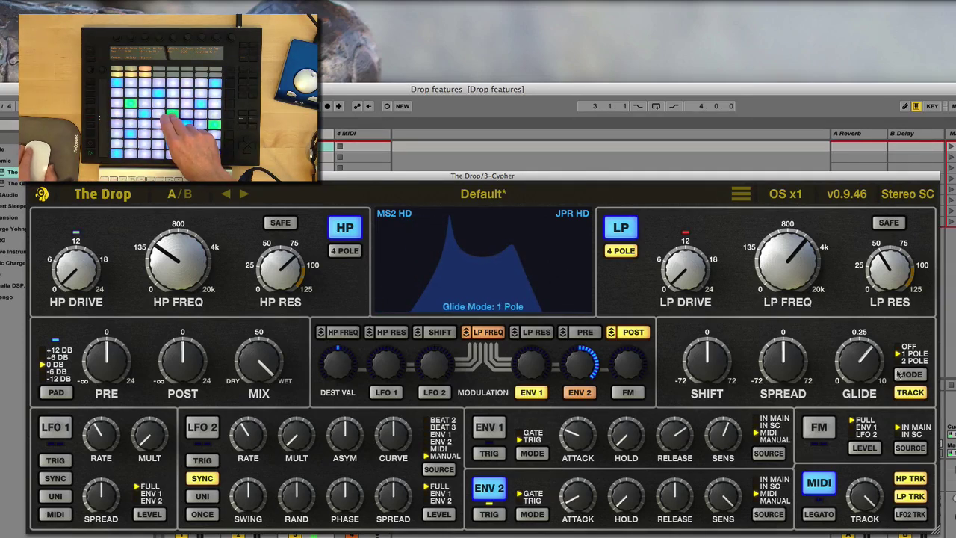
{"action": "left_click", "coordinate": [910, 393]}
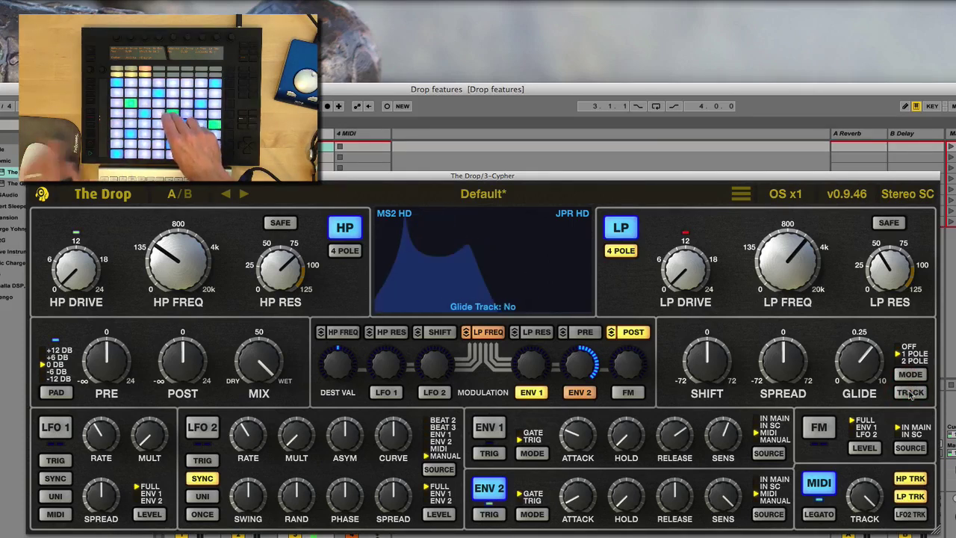
{"action": "left_click", "coordinate": [910, 393]}
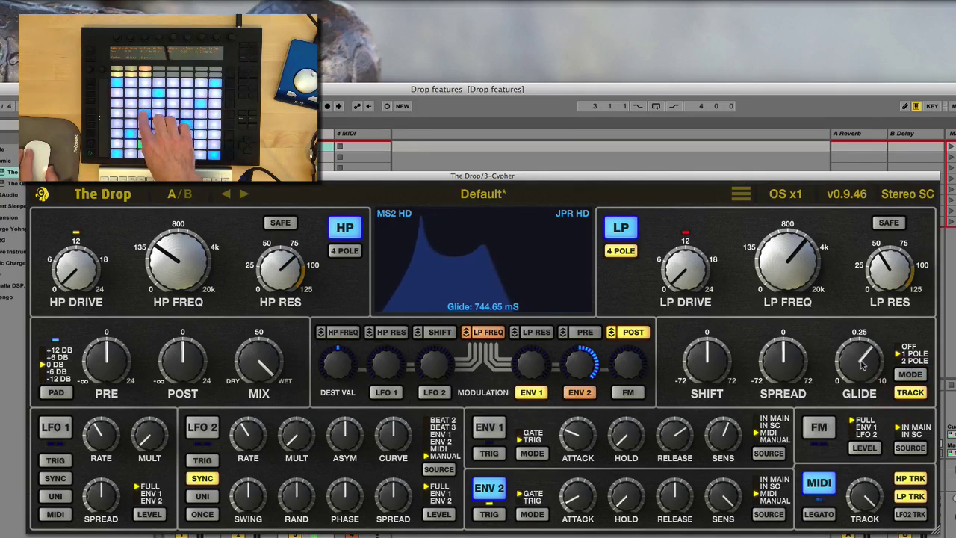
{"action": "left_click_drag", "start_coordinate": [862, 365], "coordinate": [863, 371]}
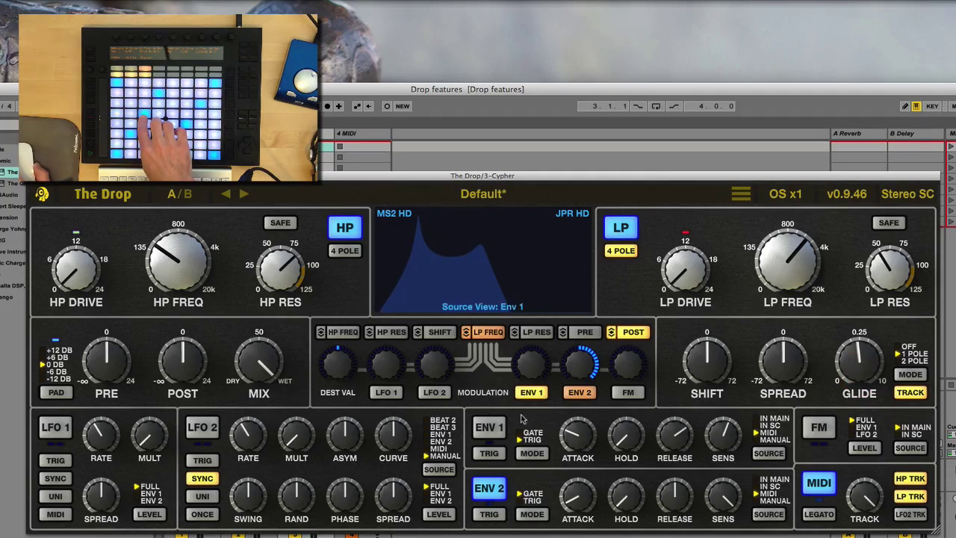
{"action": "left_click", "coordinate": [496, 427]}
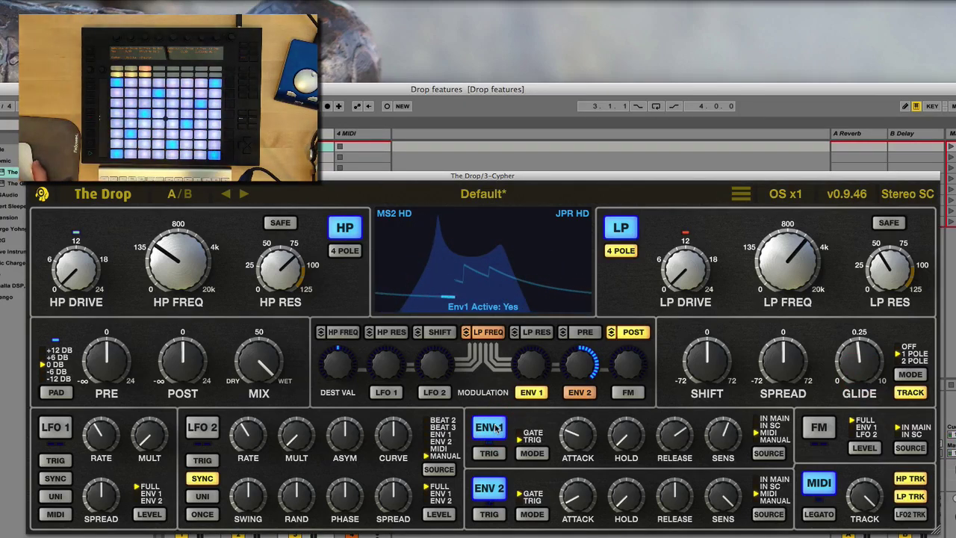
Activate LFO 2, switch envelope 1 off, and raise LFO 2's modulation depth on the low-pass frequency
{"action": "left_click", "coordinate": [819, 516]}
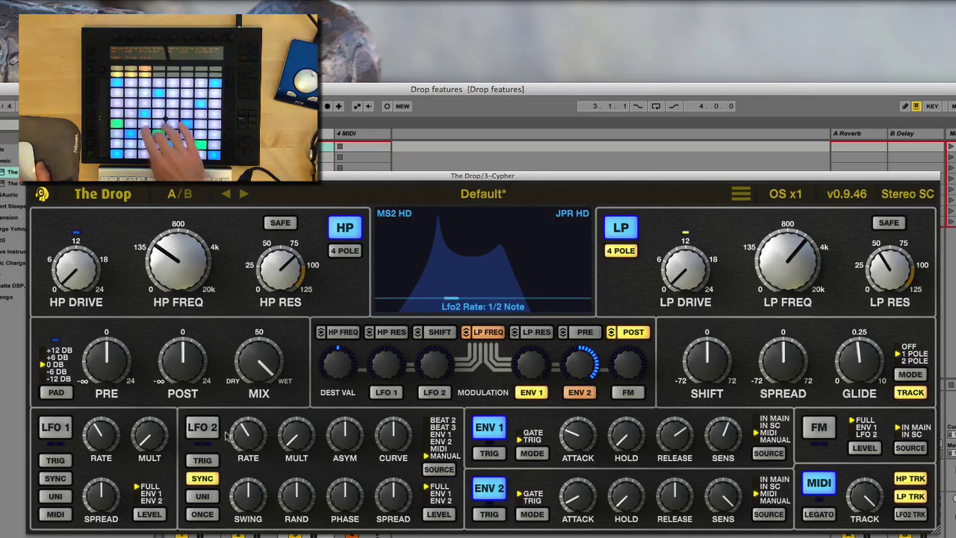
{"action": "left_click", "coordinate": [202, 427]}
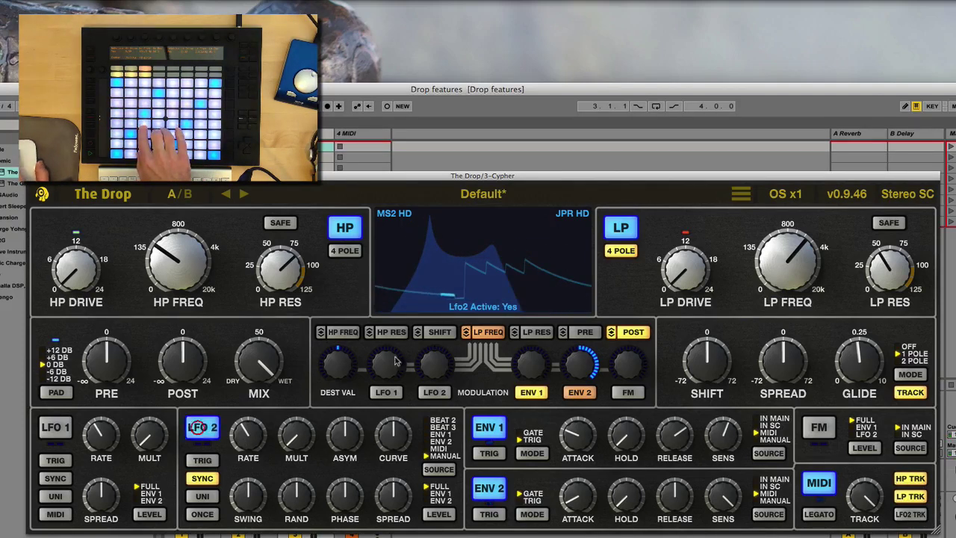
{"action": "left_click", "coordinate": [482, 334]}
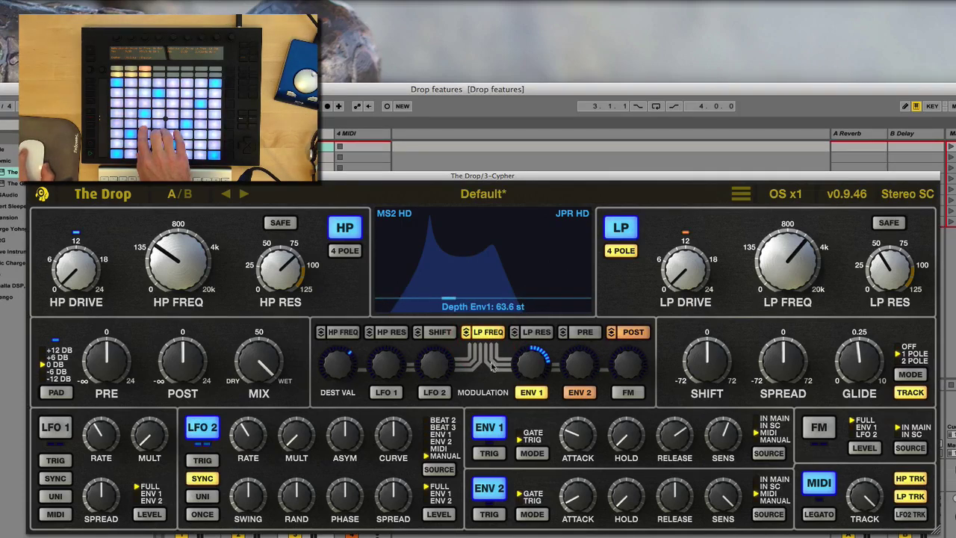
{"action": "left_click", "coordinate": [491, 428]}
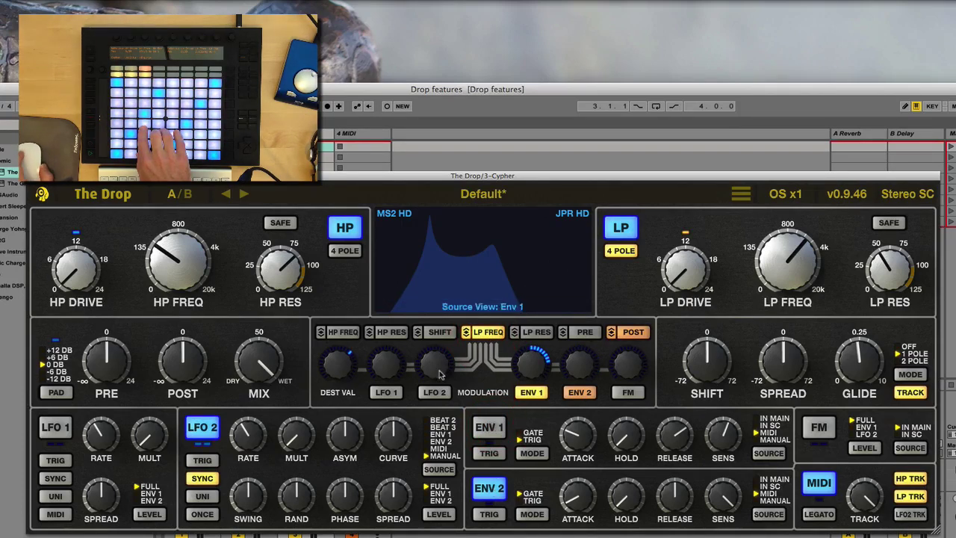
{"action": "left_click_drag", "start_coordinate": [435, 374], "coordinate": [437, 336]}
{"action": "scroll", "coordinate": [438, 363], "scroll_direction": "up", "scroll_amount": 2}
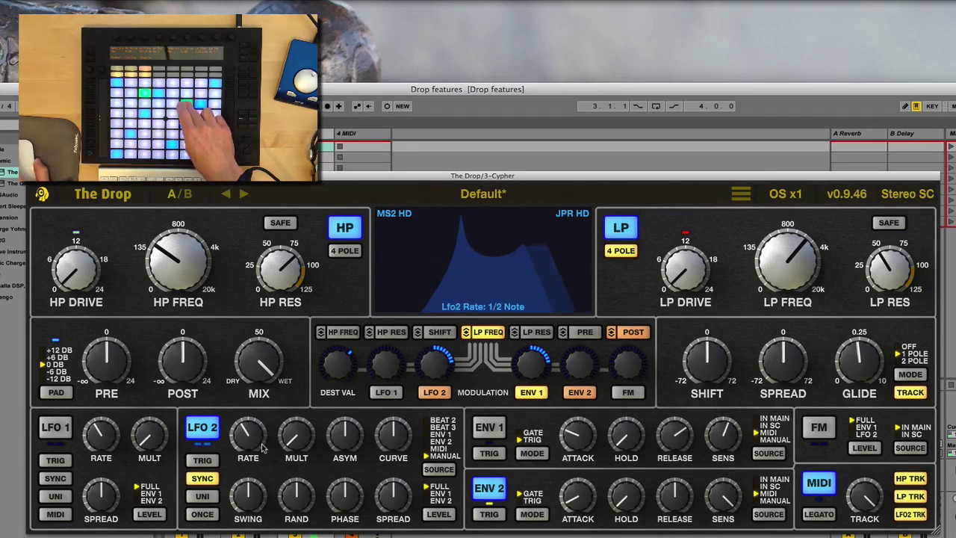
Raise LFO 2's rate multiplier and compare the sound with LFO 2 tracking off and on
{"action": "left_click_drag", "start_coordinate": [293, 403], "coordinate": [294, 400]}
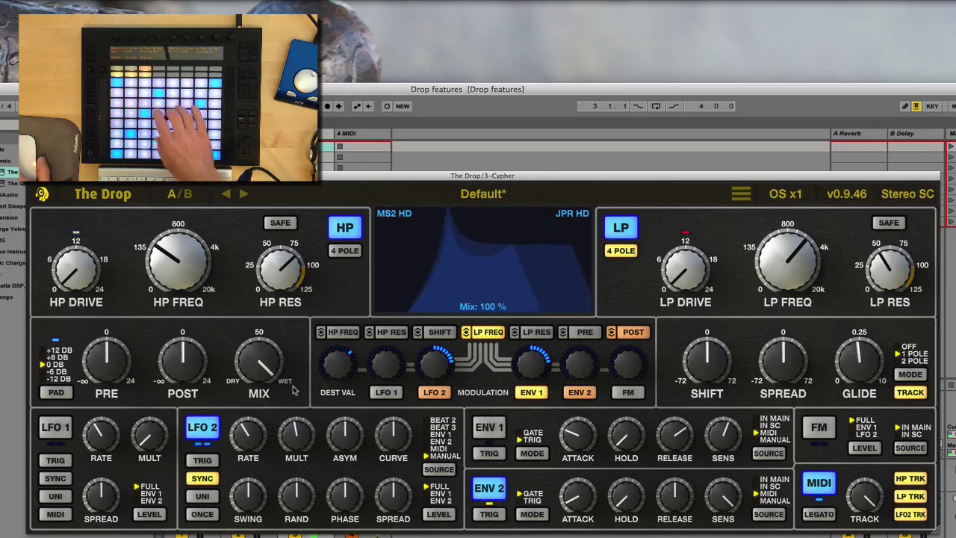
{"action": "left_click_drag", "start_coordinate": [298, 433], "coordinate": [299, 404]}
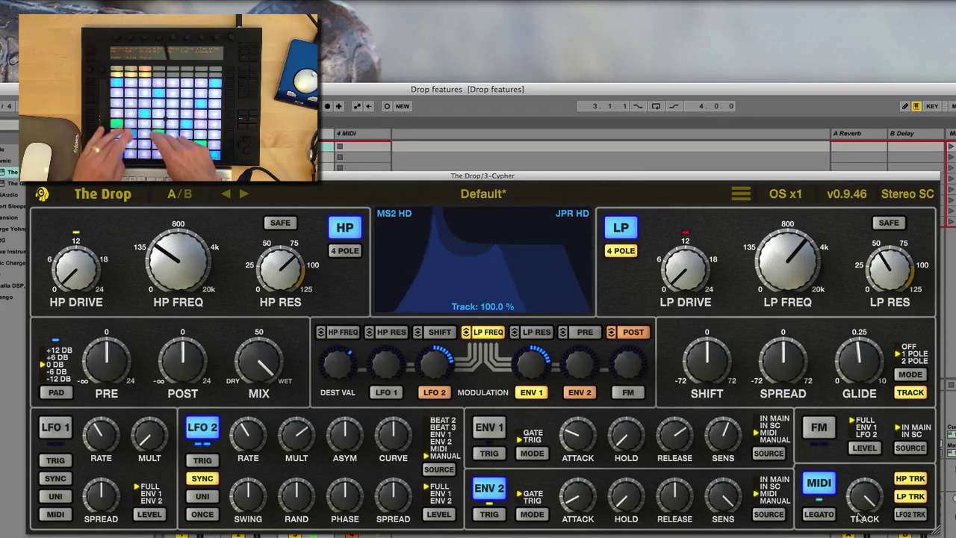
{"action": "left_click", "coordinate": [913, 516]}
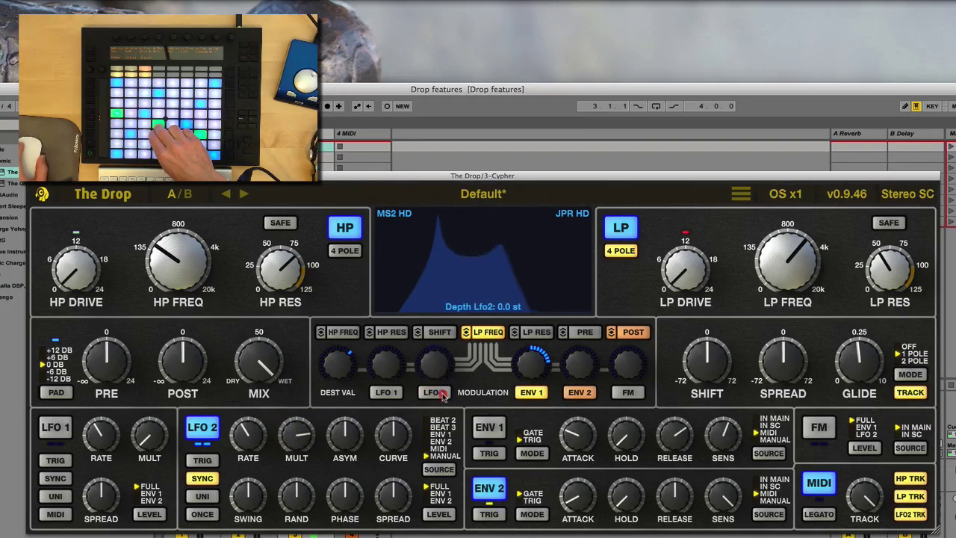
Switch LFO 2 off, reset its depth on the low-pass frequency to zero, and reactivate envelope 1
{"action": "left_click_drag", "start_coordinate": [441, 389], "coordinate": [439, 386]}
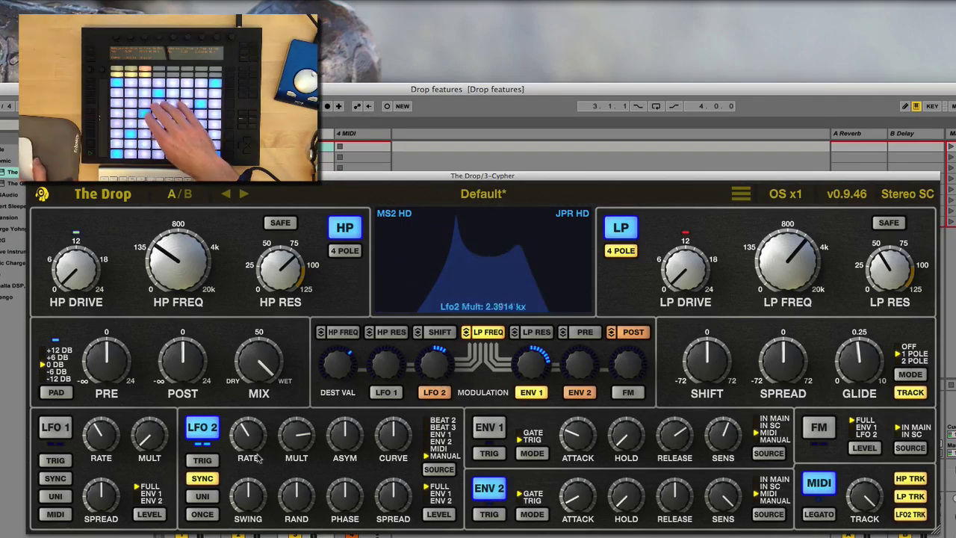
{"action": "left_click", "coordinate": [205, 425]}
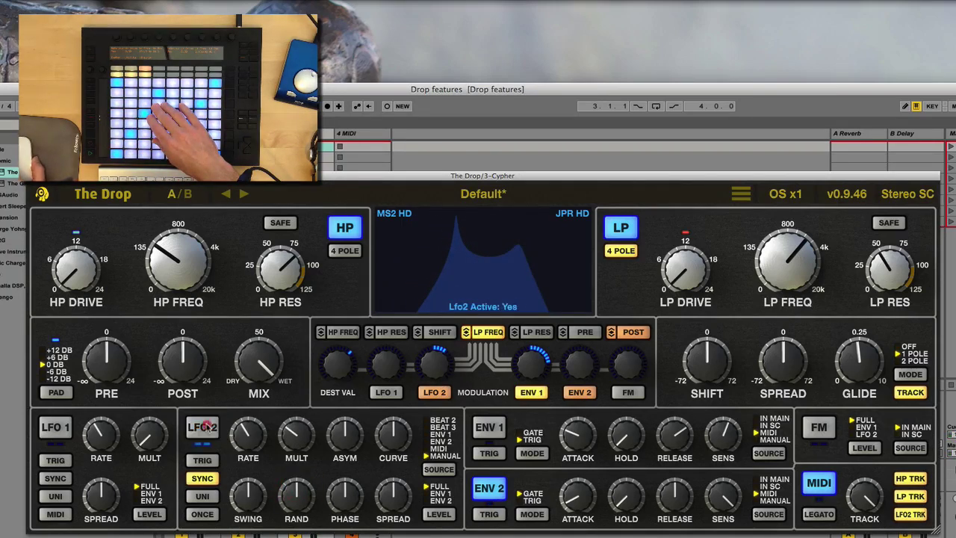
{"action": "double_click", "coordinate": [434, 367]}
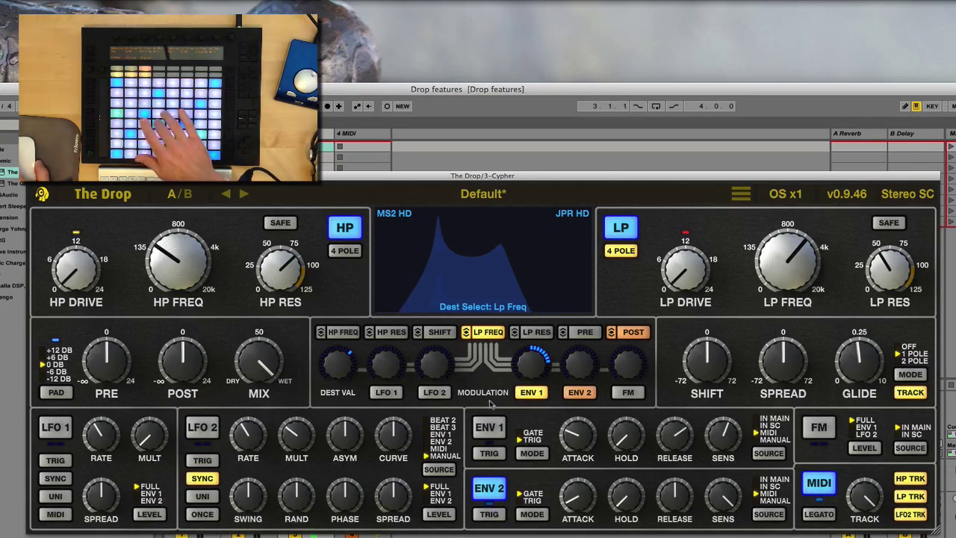
{"action": "left_click", "coordinate": [490, 427]}
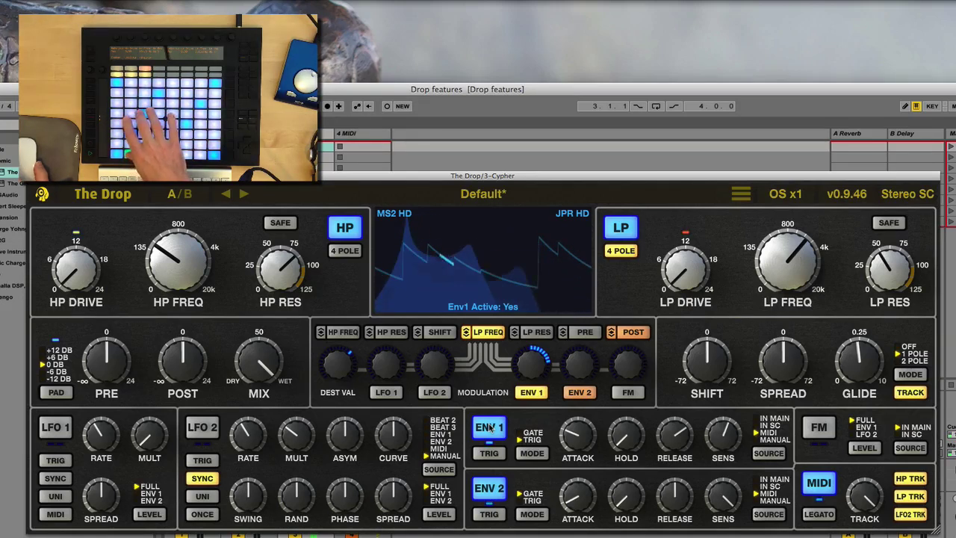
Raise the high-pass frequency and shape the low-pass filter with a 671.4 Hz frequency, higher resonance and 4.2 dB drive
{"action": "left_click_drag", "start_coordinate": [160, 252], "coordinate": [184, 250]}
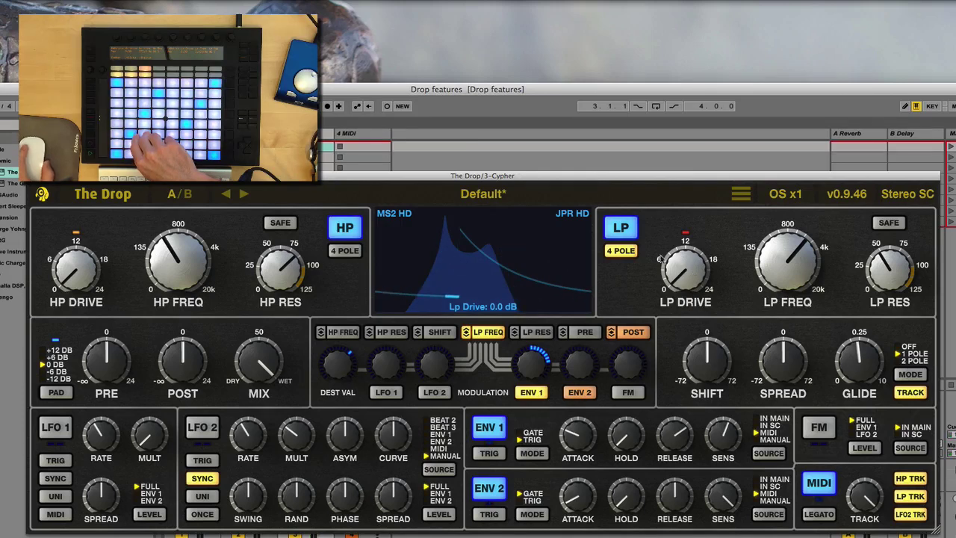
{"action": "left_click_drag", "start_coordinate": [683, 235], "coordinate": [688, 268]}
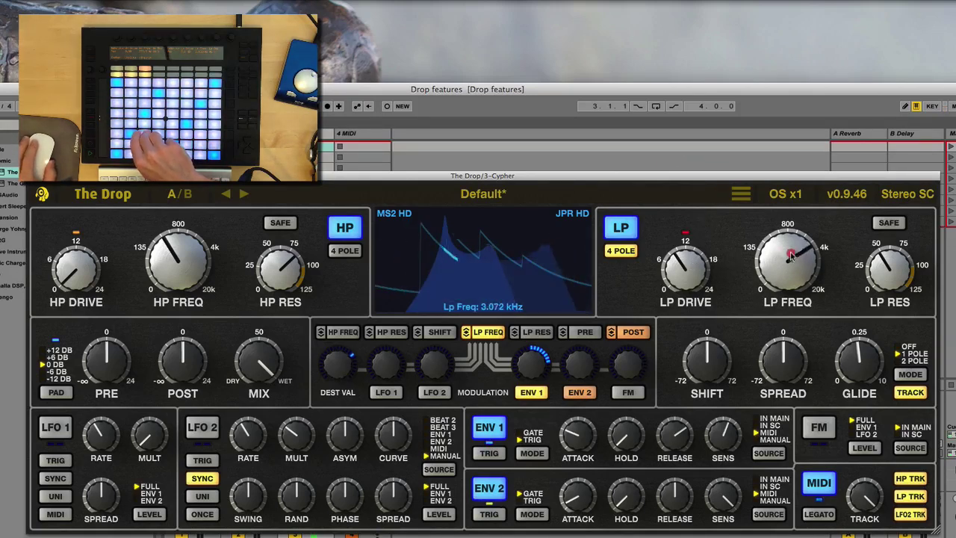
{"action": "left_click_drag", "start_coordinate": [888, 262], "coordinate": [880, 233]}
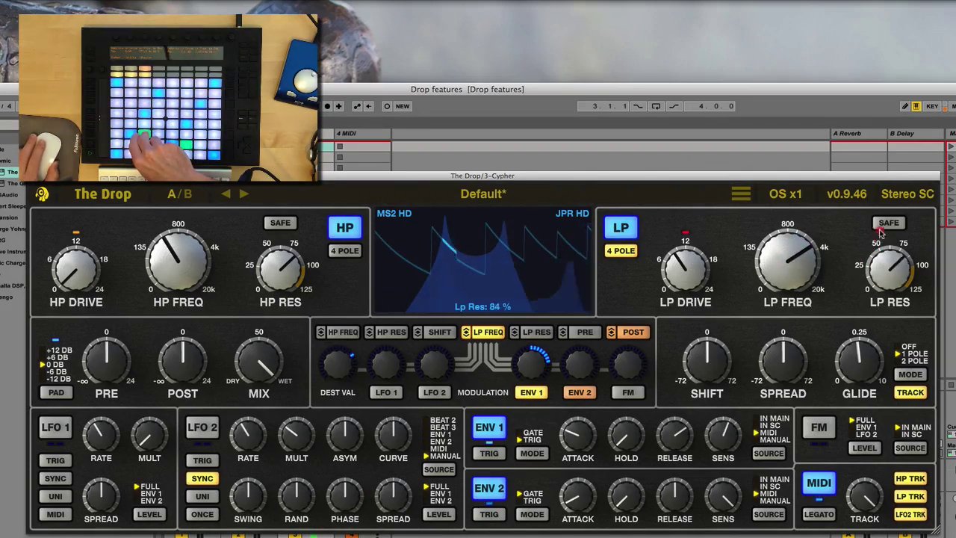
{"action": "left_click_drag", "start_coordinate": [808, 288], "coordinate": [800, 293]}
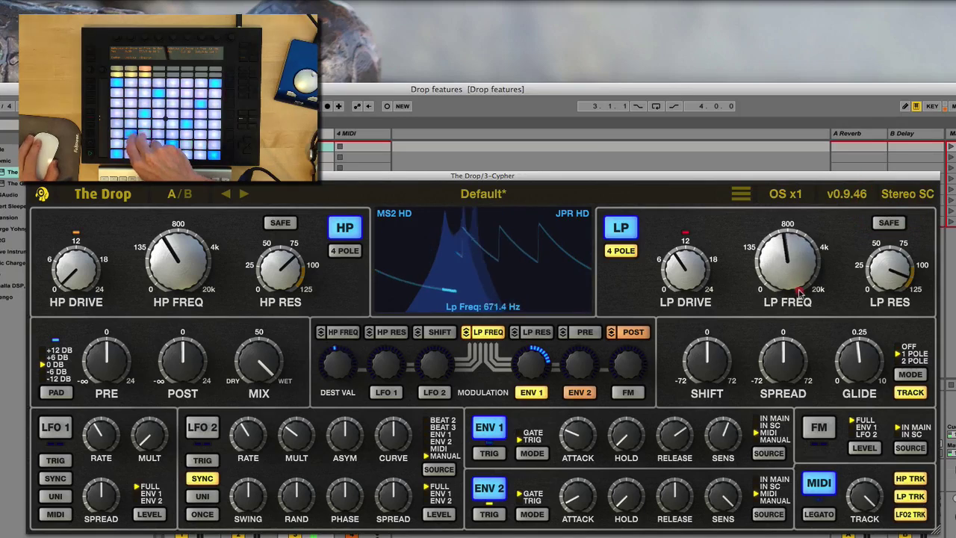
{"action": "left_click_drag", "start_coordinate": [684, 267], "coordinate": [697, 291]}
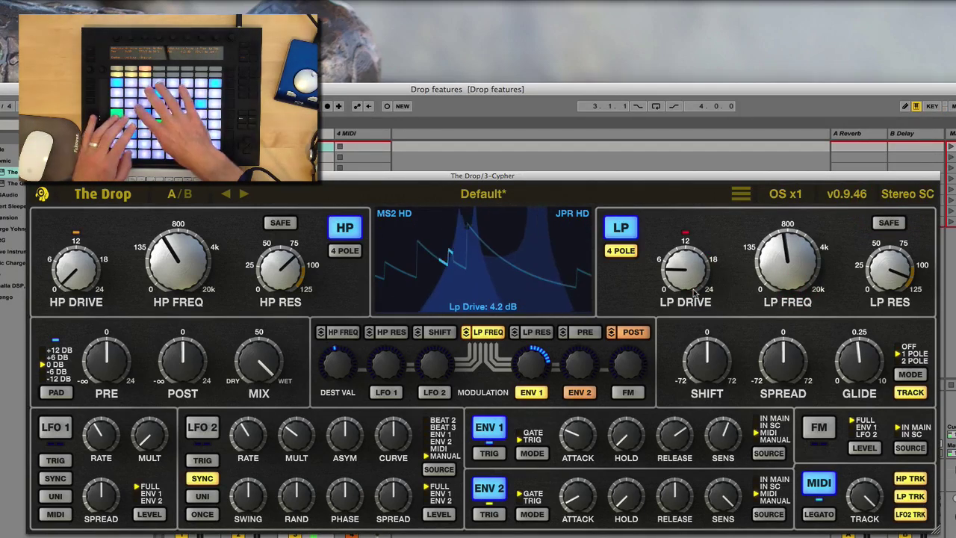
Sweep the high-pass frequency up to 1.937 kHz and back down to about 146 Hz, and set its resonance to 125%
{"action": "left_click_drag", "start_coordinate": [166, 258], "coordinate": [182, 240]}
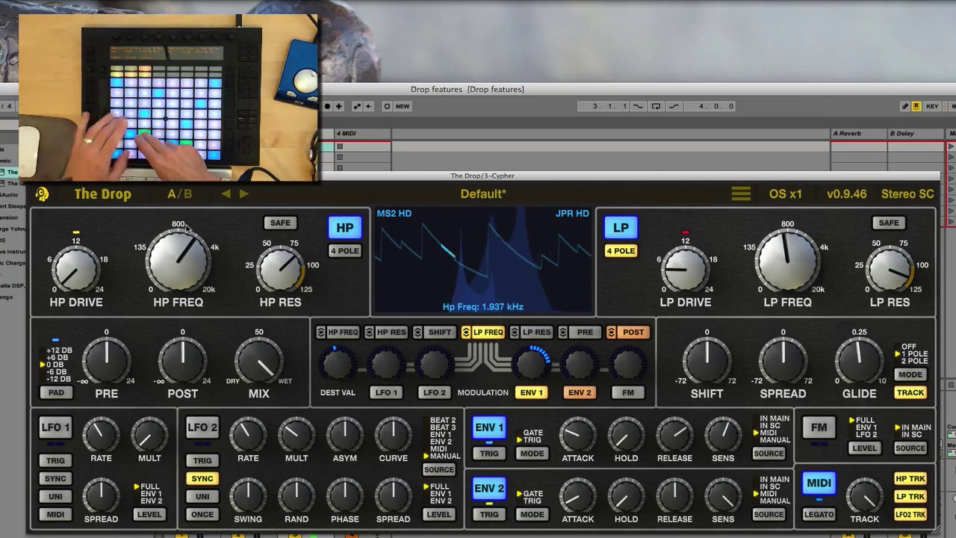
{"action": "left_click_drag", "start_coordinate": [185, 254], "coordinate": [180, 275]}
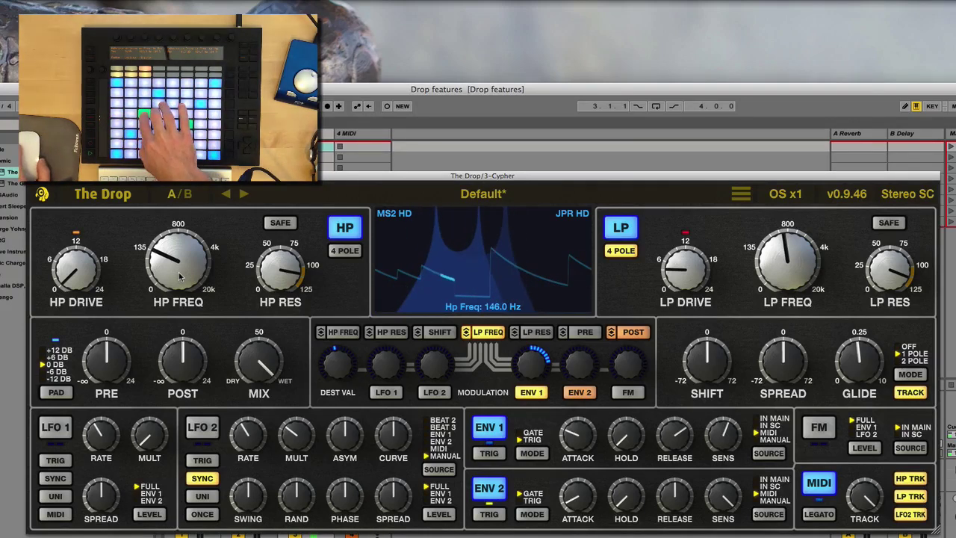
{"action": "left_click_drag", "start_coordinate": [292, 274], "coordinate": [282, 255]}
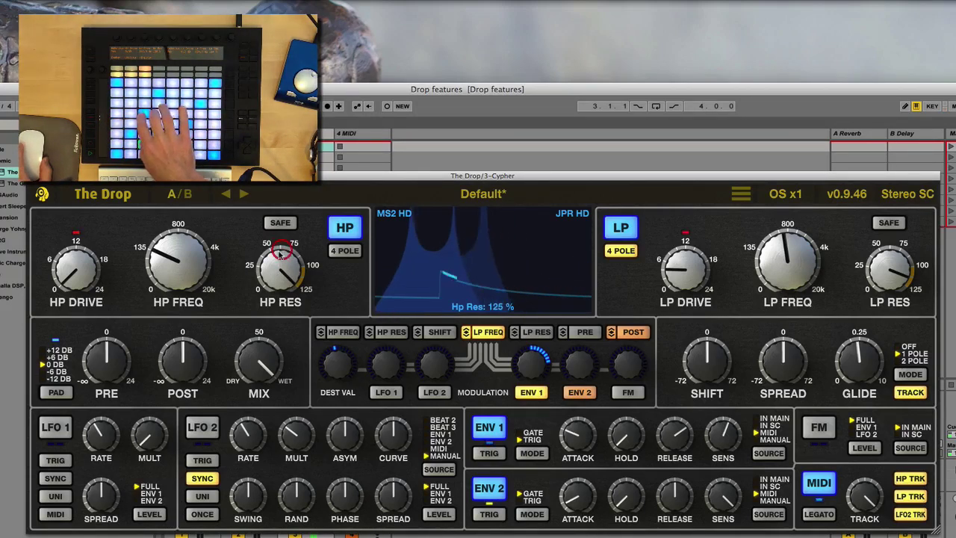
{"action": "left_click_drag", "start_coordinate": [183, 257], "coordinate": [184, 258]}
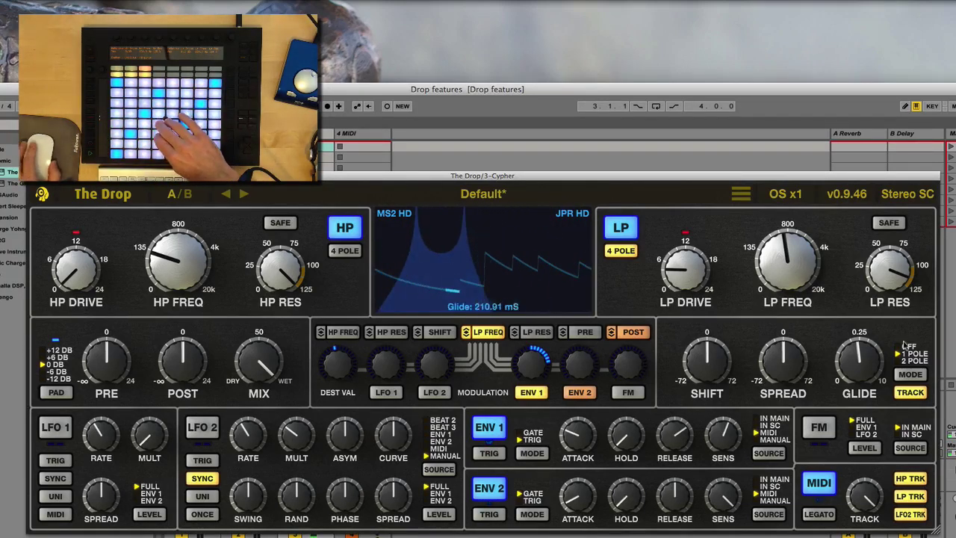
Raise the low-pass filter's frequency and increase its drive
{"action": "left_click_drag", "start_coordinate": [802, 280], "coordinate": [784, 257]}
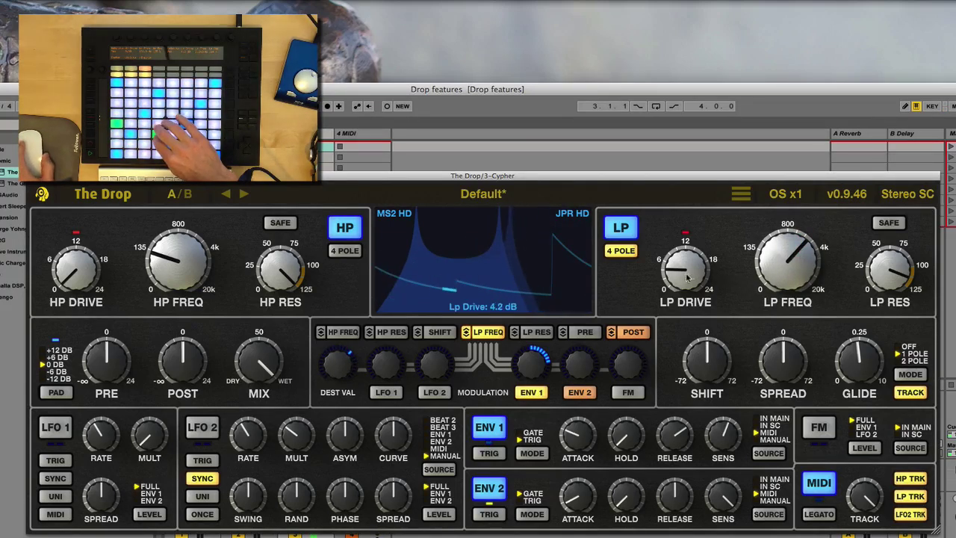
{"action": "left_click_drag", "start_coordinate": [686, 265], "coordinate": [688, 256]}
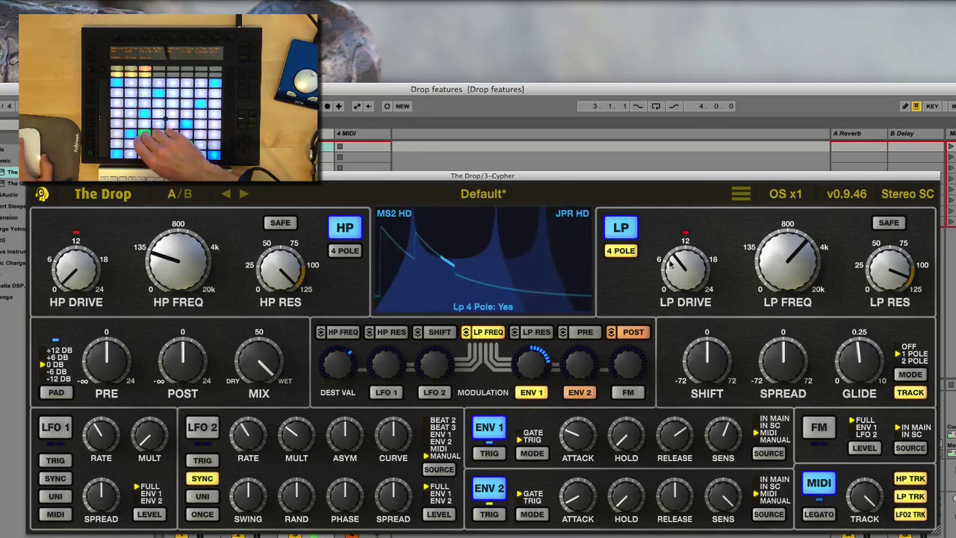
Sweep the low-pass frequency up and back down, and set the filter shift to 27.1 st
{"action": "mouse_move", "coordinate": [792, 251]}
{"action": "left_mouse_down"}
{"action": "mouse_move", "coordinate": [794, 228]}
{"action": "mouse_move", "coordinate": [812, 293]}
{"action": "mouse_move", "coordinate": [804, 192]}
{"action": "mouse_move", "coordinate": [803, 269]}
{"action": "mouse_move", "coordinate": [806, 241]}
{"action": "left_mouse_up"}
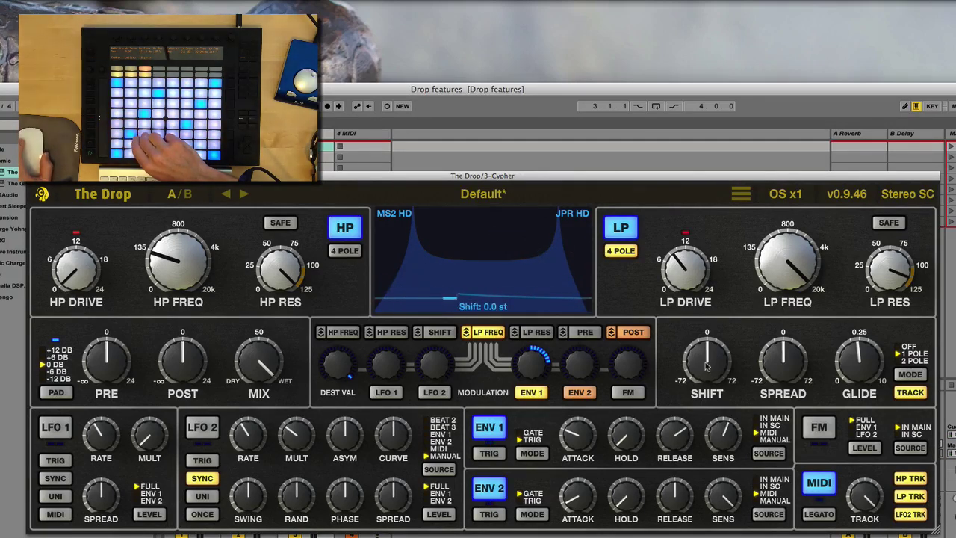
{"action": "left_click_drag", "start_coordinate": [813, 258], "coordinate": [809, 311]}
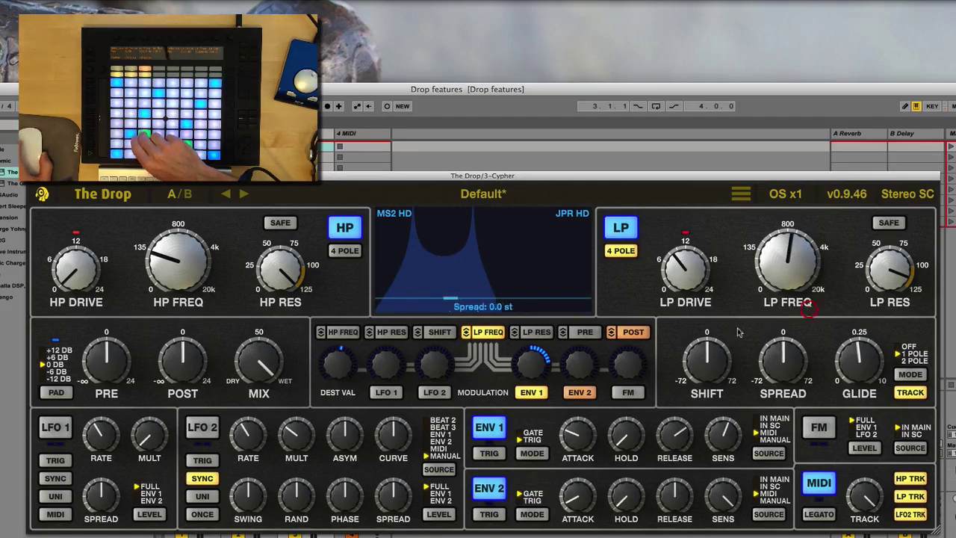
{"action": "left_click_drag", "start_coordinate": [719, 366], "coordinate": [729, 351]}
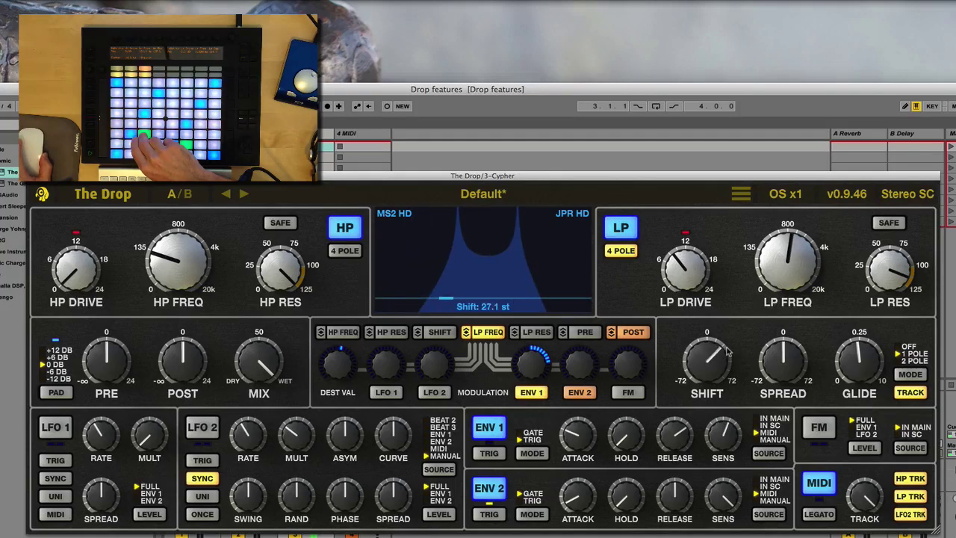
Raise the low-pass frequency to maximum, lower the high-pass frequency to 25.43 Hz, and bring the low-pass frequency down to 447 Hz
{"action": "left_click_drag", "start_coordinate": [782, 282], "coordinate": [790, 174]}
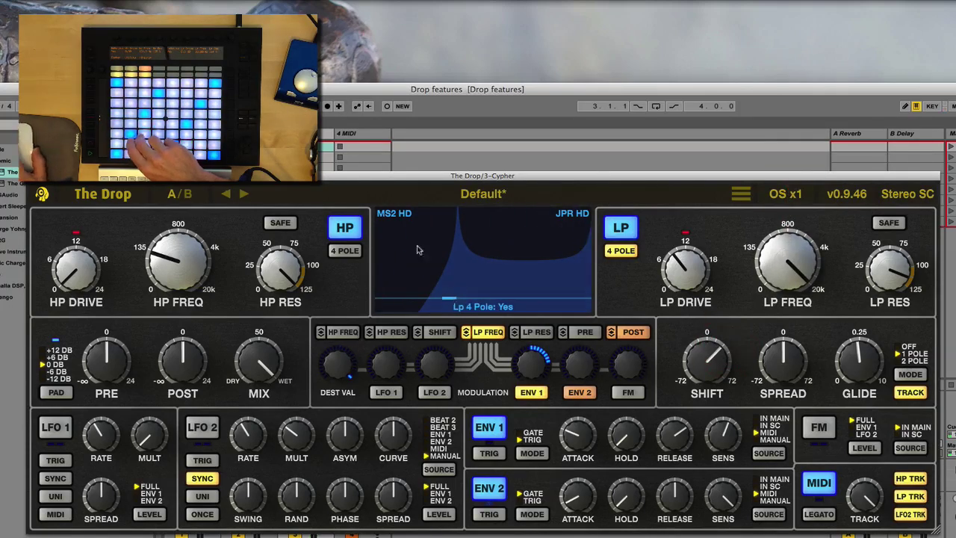
{"action": "left_click_drag", "start_coordinate": [175, 258], "coordinate": [177, 277]}
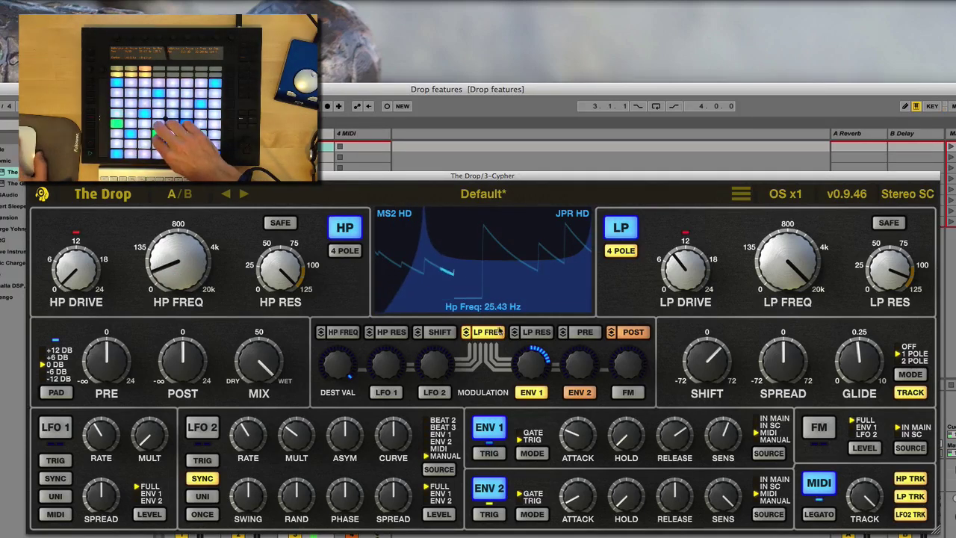
{"action": "left_click_drag", "start_coordinate": [795, 275], "coordinate": [795, 291]}
{"action": "left_click", "coordinate": [805, 331]}
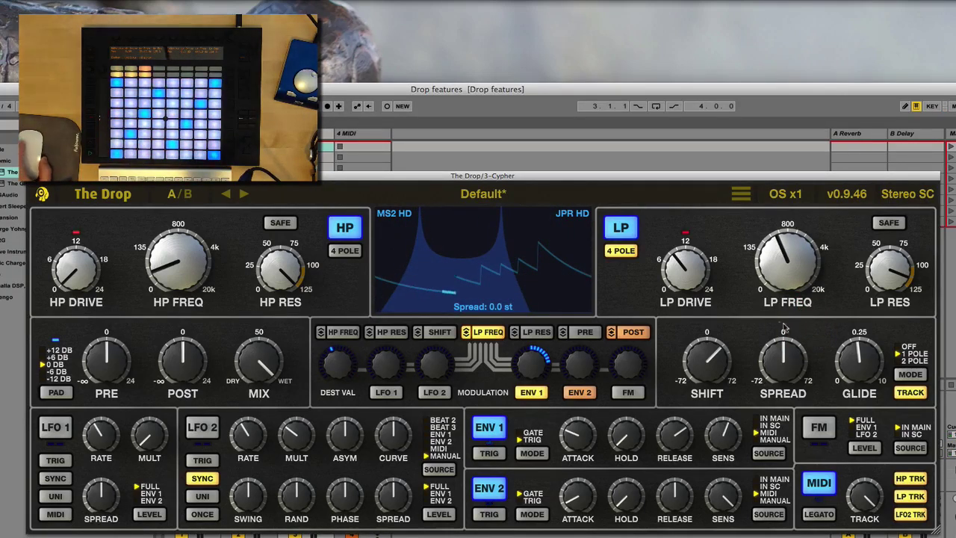
Lower the resonance to 69% on the low-pass and 64% on the high-pass, and raise the low-pass drive and post gain
{"action": "left_click_drag", "start_coordinate": [891, 271], "coordinate": [910, 313]}
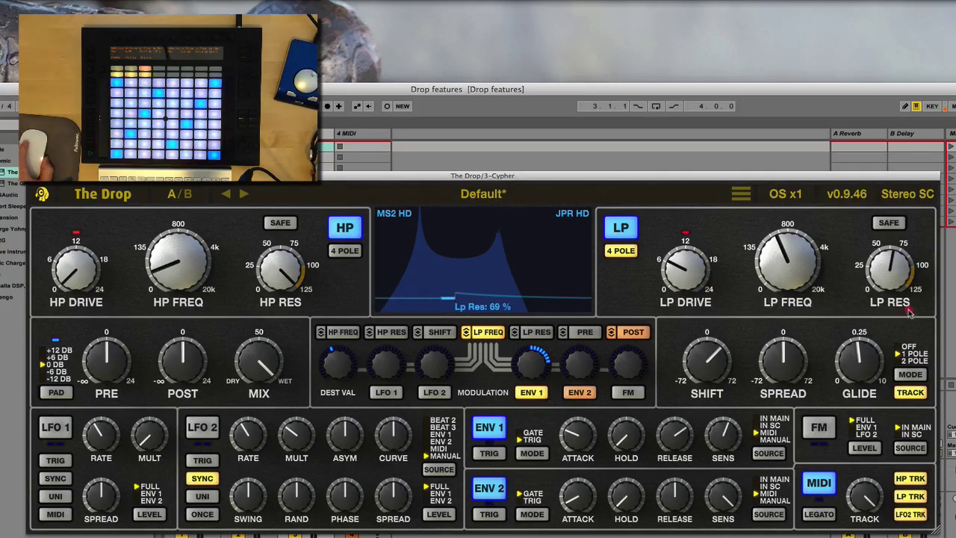
{"action": "left_click_drag", "start_coordinate": [281, 270], "coordinate": [286, 314]}
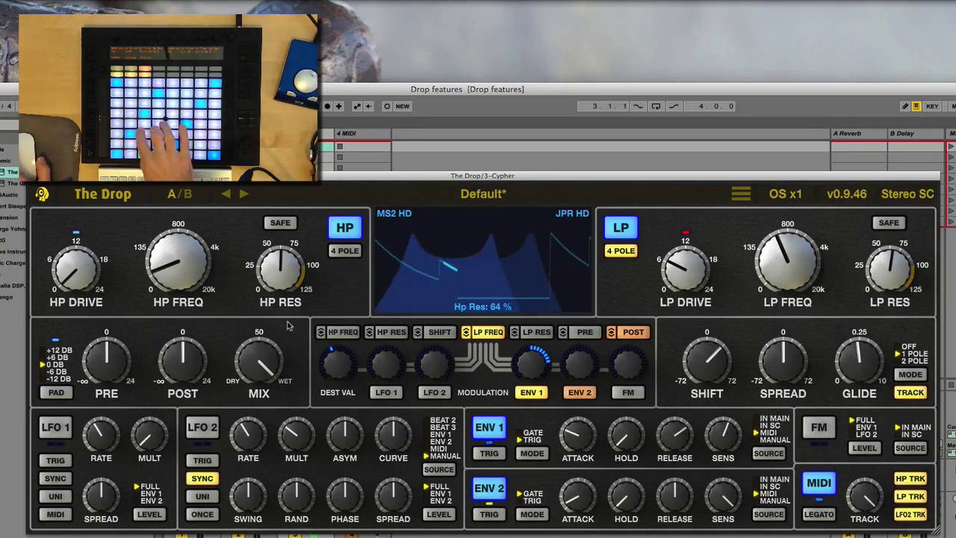
{"action": "left_click_drag", "start_coordinate": [686, 249], "coordinate": [688, 230]}
{"action": "left_click_drag", "start_coordinate": [183, 351], "coordinate": [184, 329]}
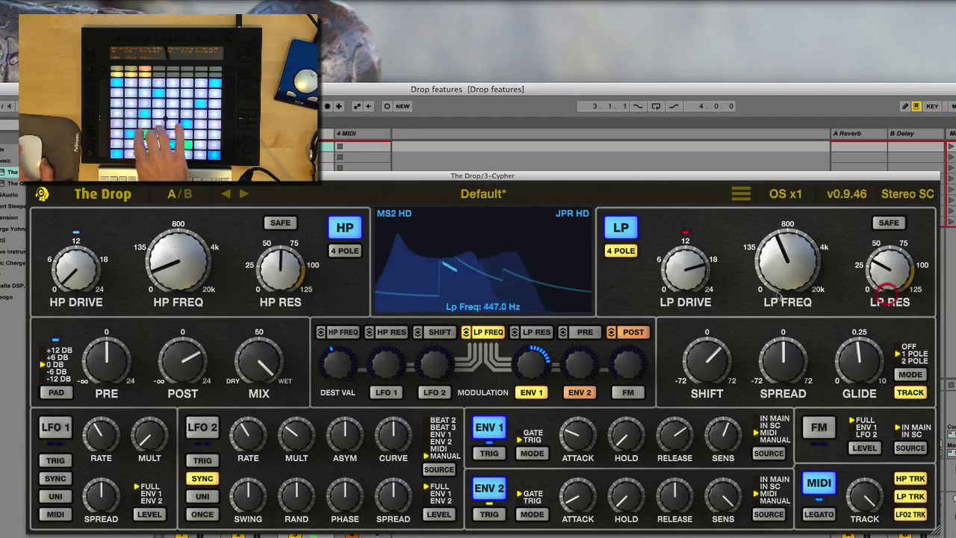
Raise the low-pass filter's frequency, switch its 4-pole mode off and back on, and increase its drive to 24 dB
{"action": "left_click_drag", "start_coordinate": [787, 254], "coordinate": [805, 276]}
{"action": "left_click", "coordinate": [622, 251]}
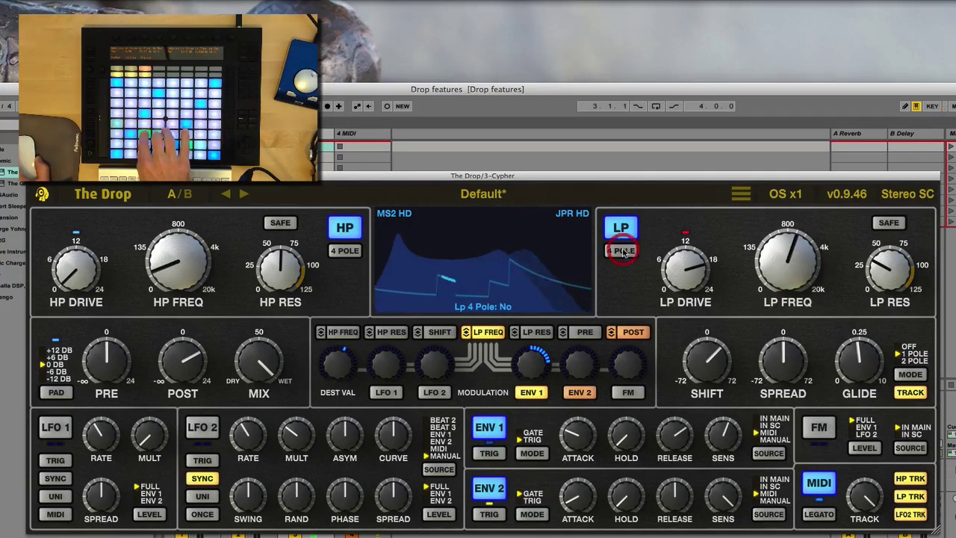
{"action": "left_click", "coordinate": [628, 252]}
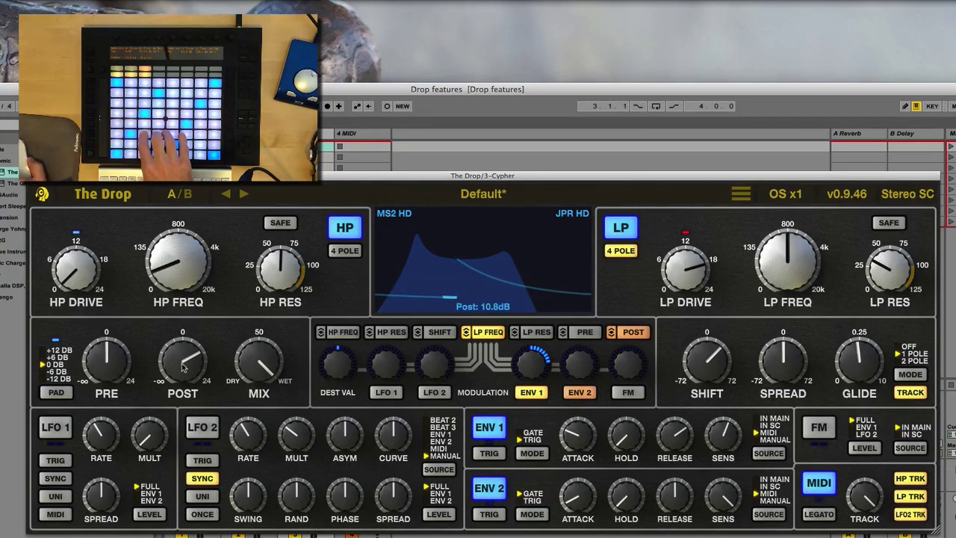
{"action": "left_click_drag", "start_coordinate": [676, 276], "coordinate": [688, 251]}
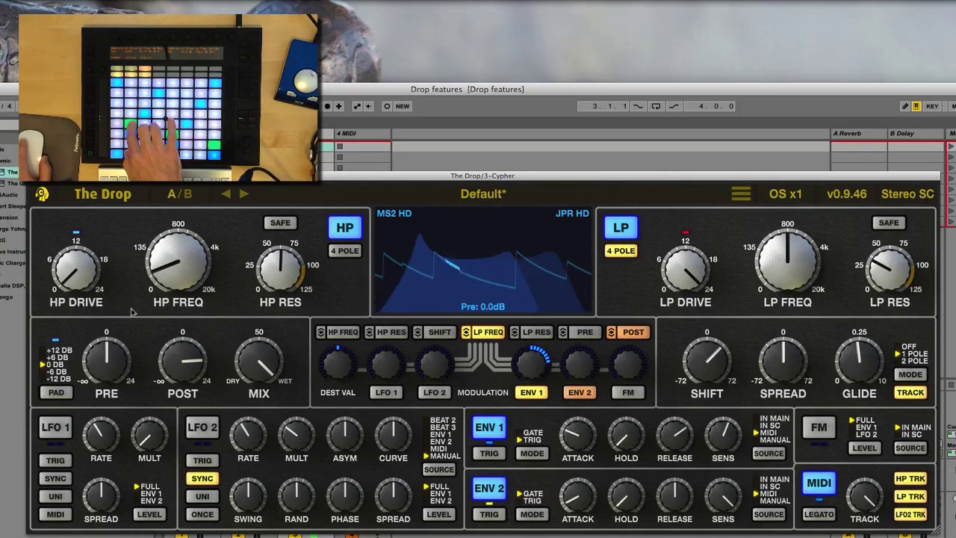
Sweep the high-pass frequency up to 392.5 Hz and back, ending at 19.95 Hz
{"action": "left_click_drag", "start_coordinate": [182, 263], "coordinate": [179, 225]}
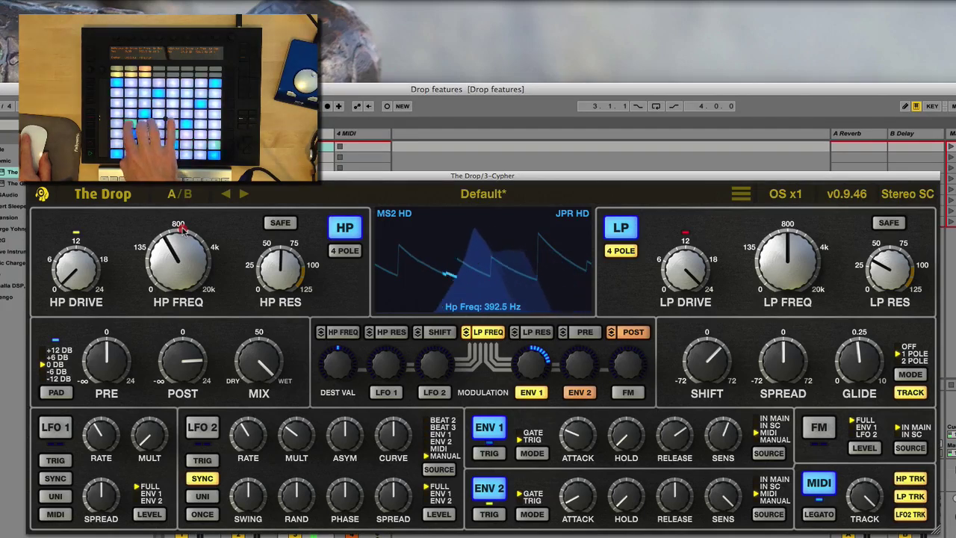
{"action": "left_click_drag", "start_coordinate": [185, 255], "coordinate": [185, 258]}
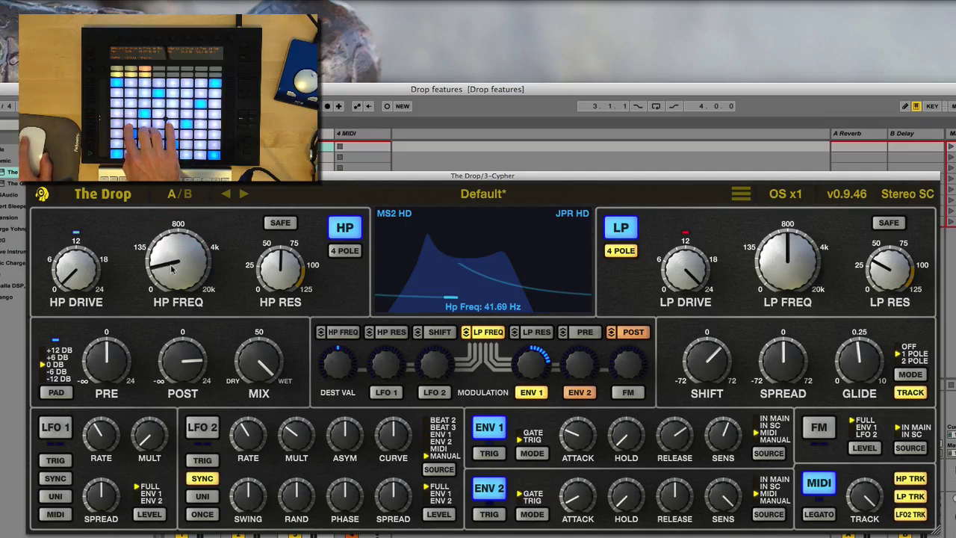
{"action": "left_click_drag", "start_coordinate": [172, 270], "coordinate": [181, 256]}
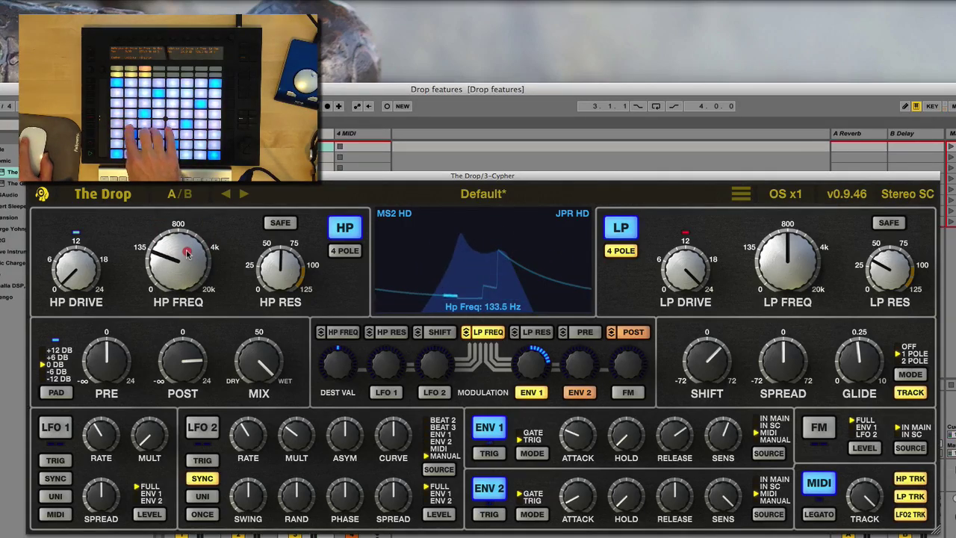
{"action": "left_click_drag", "start_coordinate": [187, 256], "coordinate": [192, 280]}
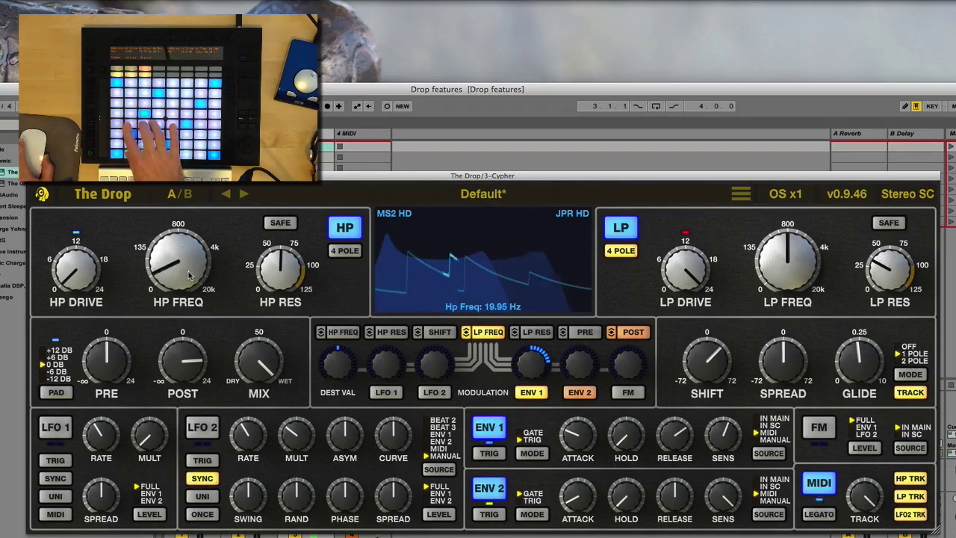
Alternate frequency sweeps on both filters, raising the high-pass and taking the low-pass down, to 447 Hz, and up to 1.446 kHz
{"action": "left_click_drag", "start_coordinate": [788, 256], "coordinate": [763, 290]}
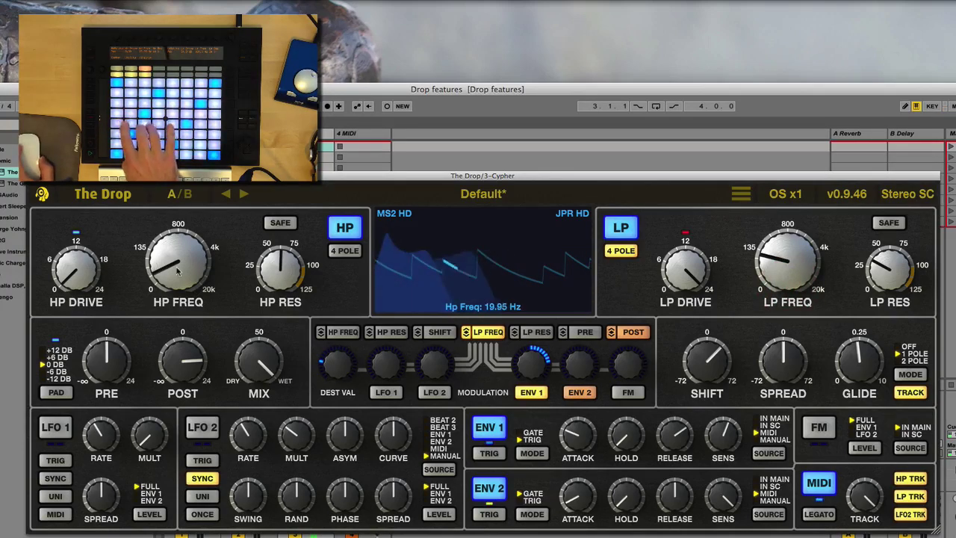
{"action": "mouse_move", "coordinate": [176, 264]}
{"action": "left_mouse_down"}
{"action": "mouse_move", "coordinate": [178, 246]}
{"action": "mouse_move", "coordinate": [178, 255]}
{"action": "left_mouse_up"}
{"action": "left_click_drag", "start_coordinate": [788, 257], "coordinate": [793, 247]}
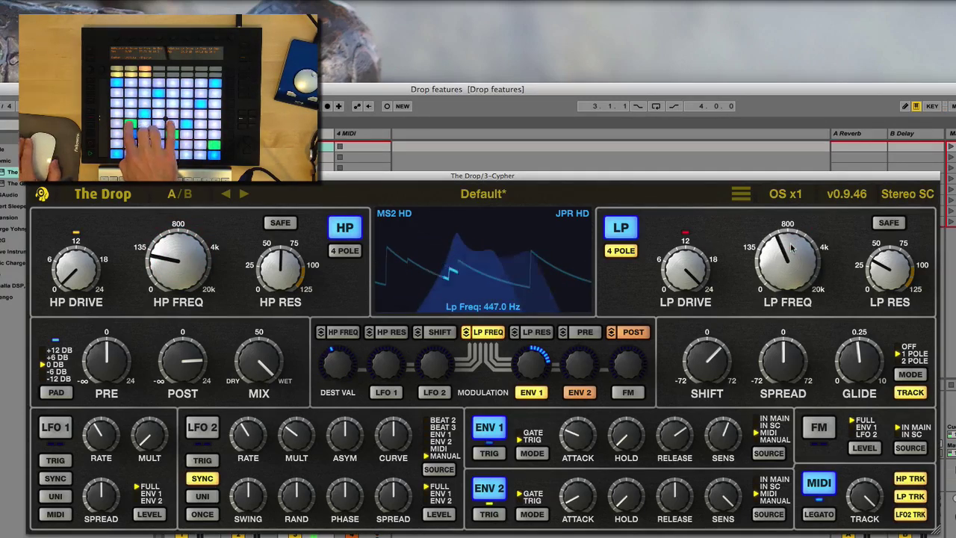
{"action": "left_click_drag", "start_coordinate": [174, 272], "coordinate": [175, 274]}
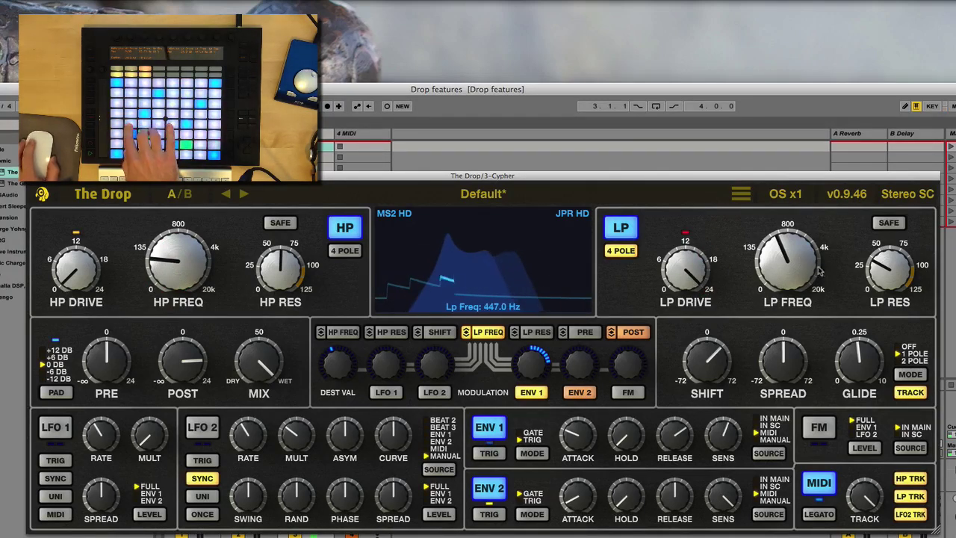
{"action": "left_click_drag", "start_coordinate": [804, 257], "coordinate": [799, 252]}
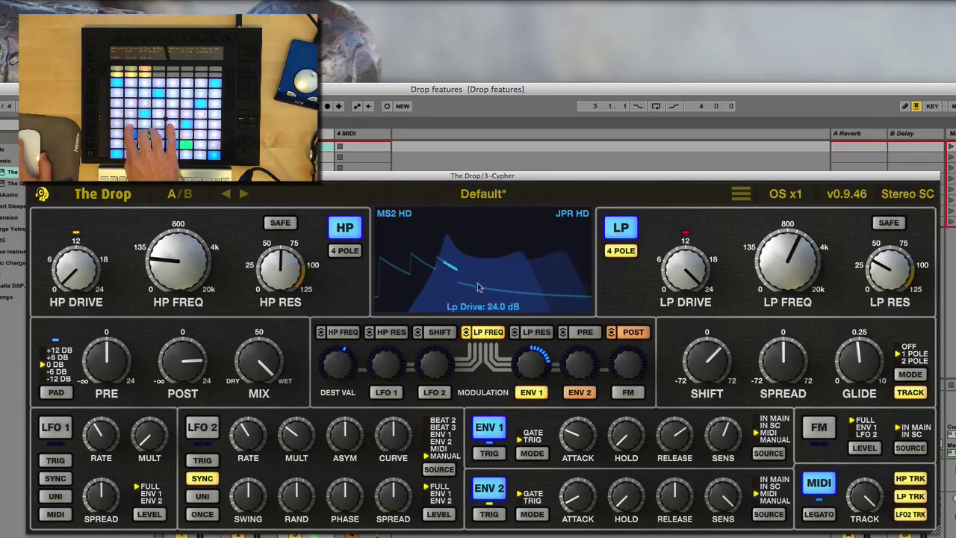
Set the high-pass filter to 121.8 Hz with 49% resonance, and reduce the low-pass drive to 18.4 dB
{"action": "left_click_drag", "start_coordinate": [181, 268], "coordinate": [186, 267]}
{"action": "left_click_drag", "start_coordinate": [277, 272], "coordinate": [276, 269]}
{"action": "left_click_drag", "start_coordinate": [161, 264], "coordinate": [160, 264]}
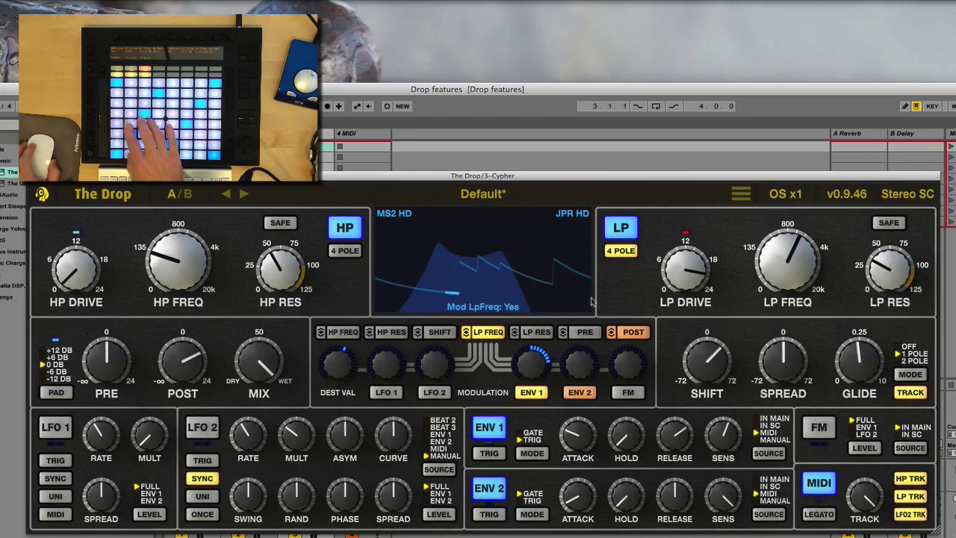
{"action": "mouse_move", "coordinate": [687, 273]}
{"action": "left_mouse_down"}
{"action": "mouse_move", "coordinate": [688, 299]}
{"action": "mouse_move", "coordinate": [685, 285]}
{"action": "left_mouse_up"}
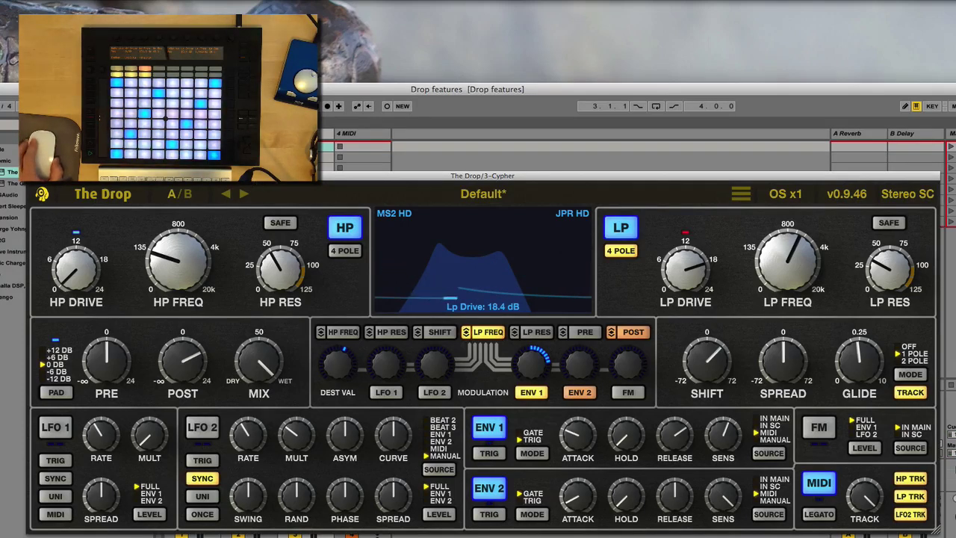
Reposition The Drop window to uncover Live's tracks and device chain, and raise the plug-in's post gain
{"action": "left_click_drag", "start_coordinate": [275, 179], "coordinate": [273, 185]}
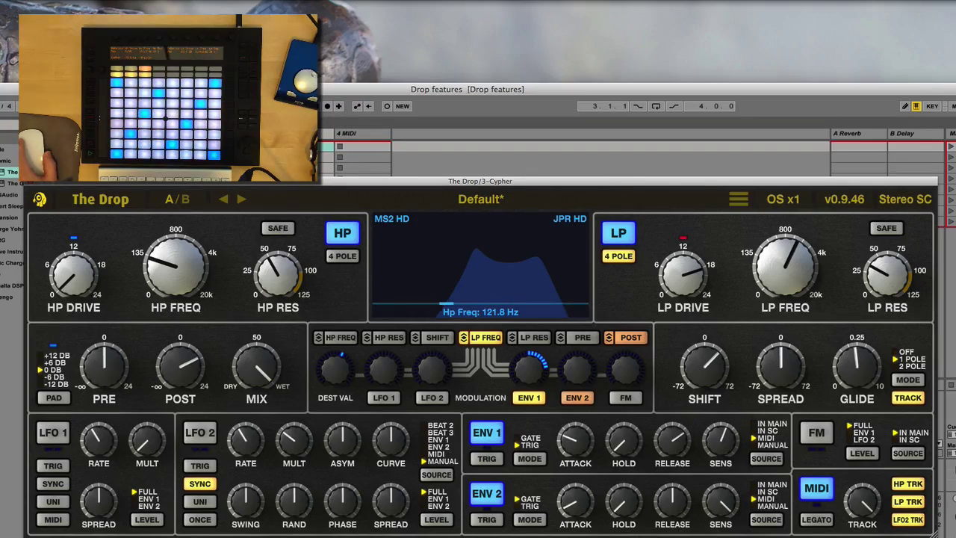
{"action": "left_click", "coordinate": [30, 181]}
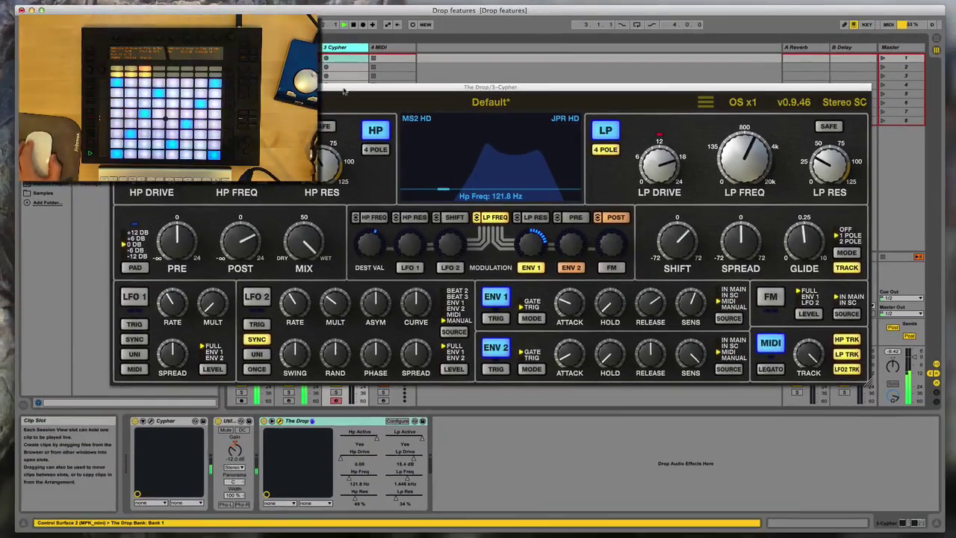
{"action": "left_click_drag", "start_coordinate": [340, 58], "coordinate": [340, 56]}
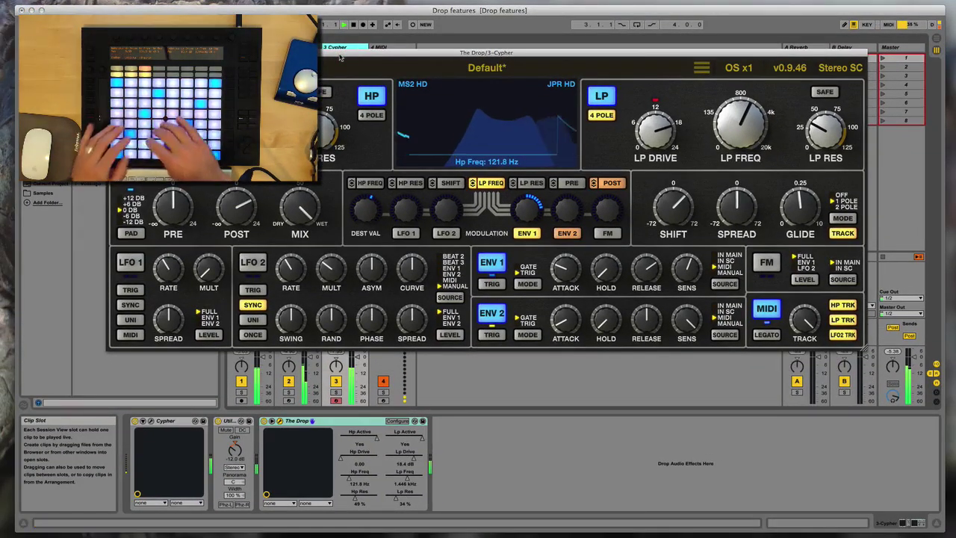
{"action": "left_click", "coordinate": [241, 214]}
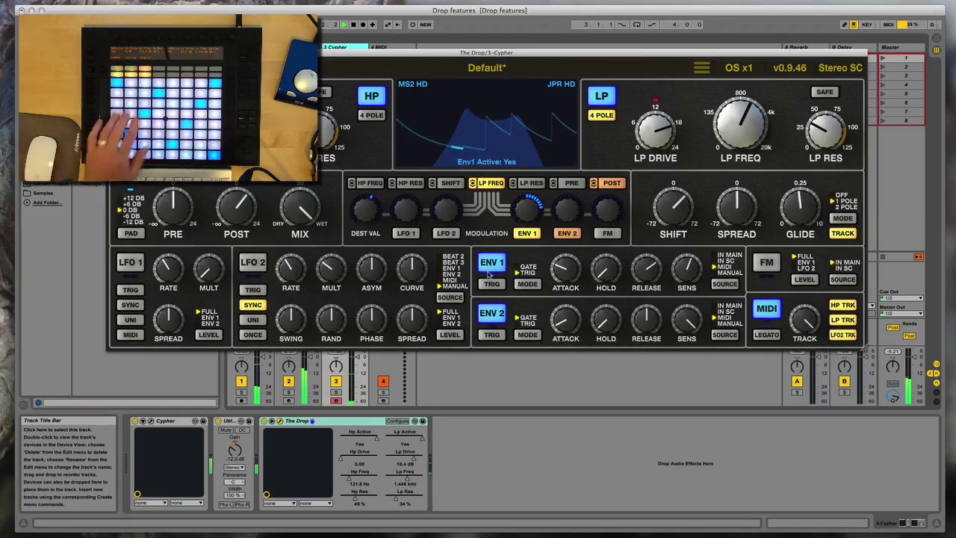
{"action": "left_click_drag", "start_coordinate": [356, 60], "coordinate": [341, 76]}
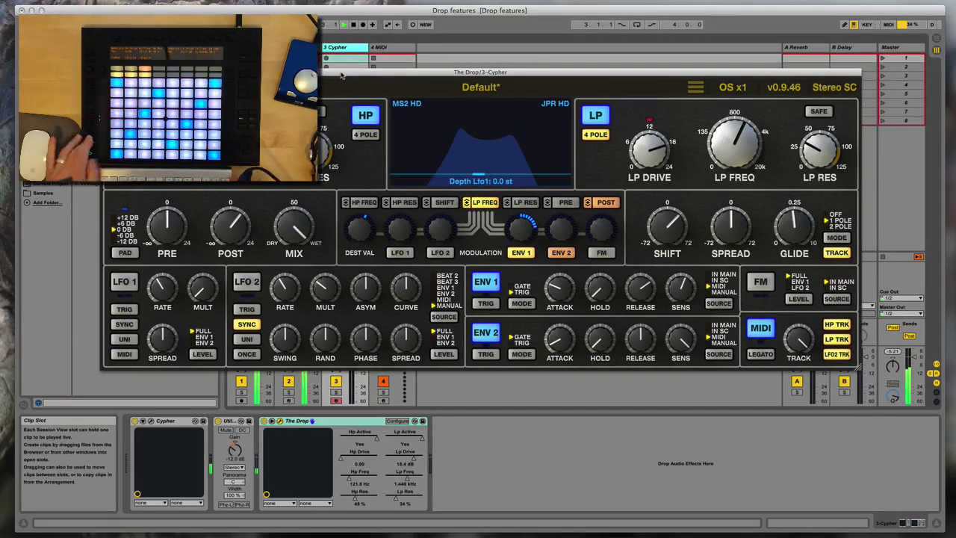
Show the notes of the clip on the Cypher track, and return to the track's device chain
{"action": "key", "text": "shift+Tab"}
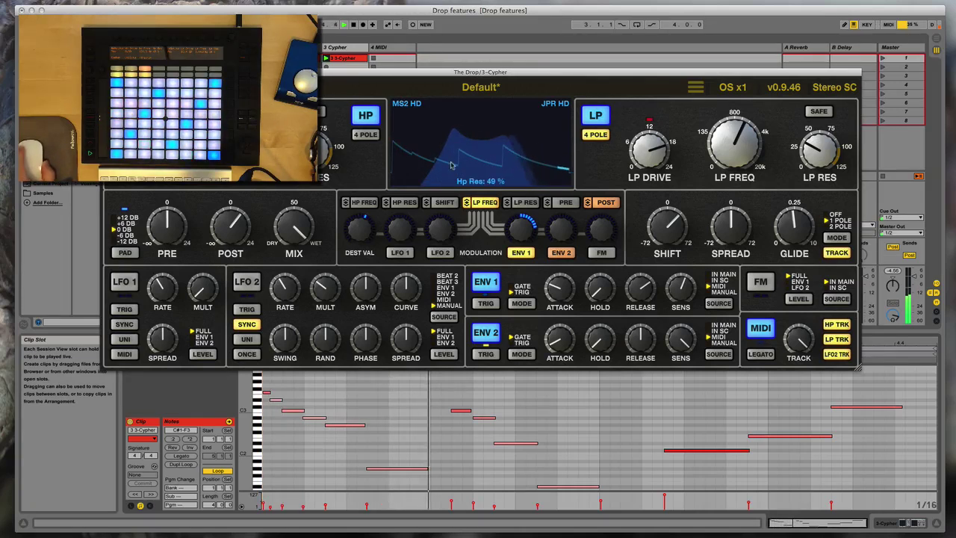
{"action": "left_click", "coordinate": [381, 394]}
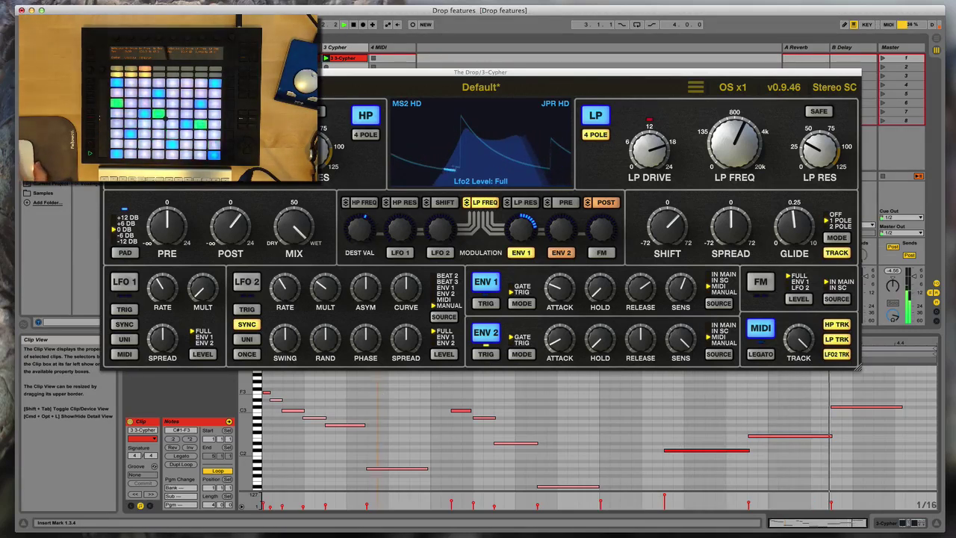
{"action": "double_click", "coordinate": [336, 48]}
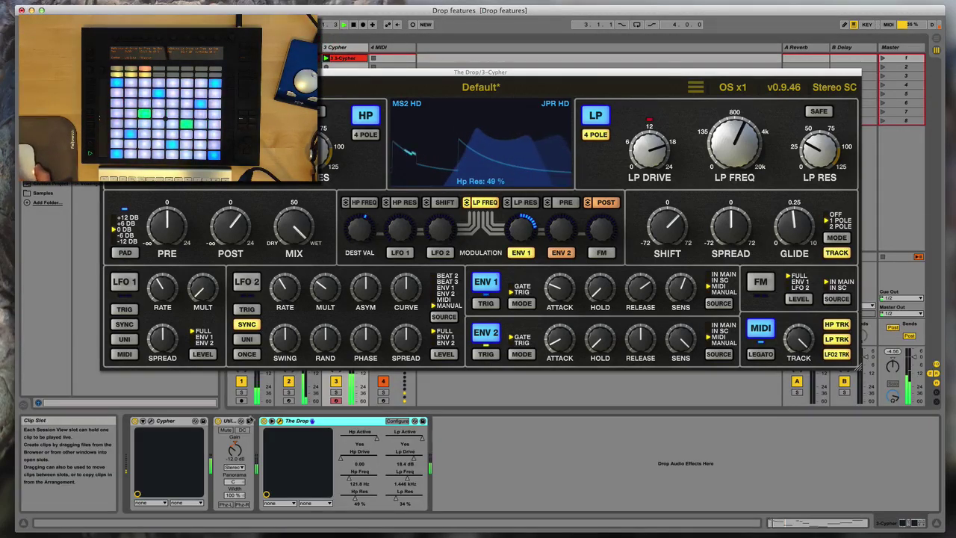
Open the Cypher synth to check its oscillator 1 wave setting, and close its window
{"action": "left_click", "coordinate": [151, 421]}
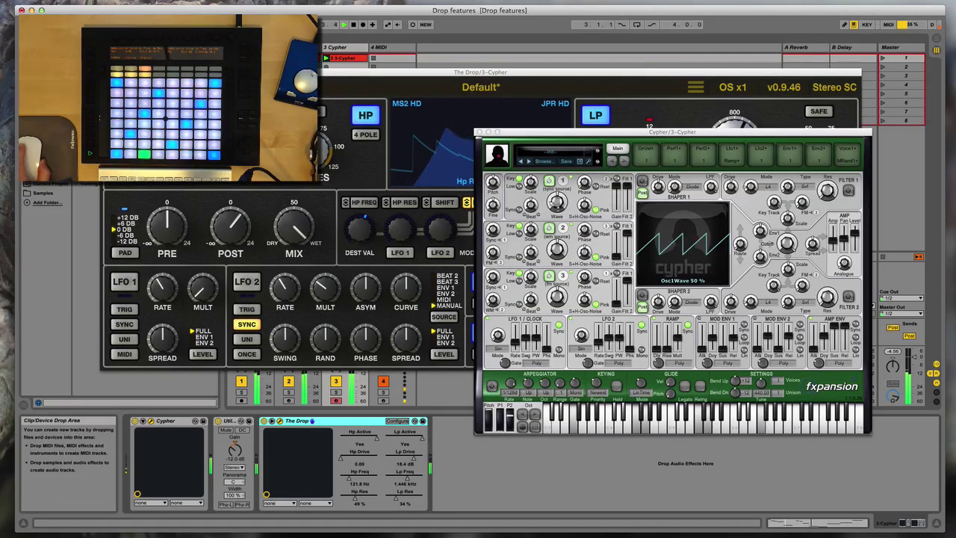
{"action": "left_click_drag", "start_coordinate": [557, 202], "coordinate": [533, 183]}
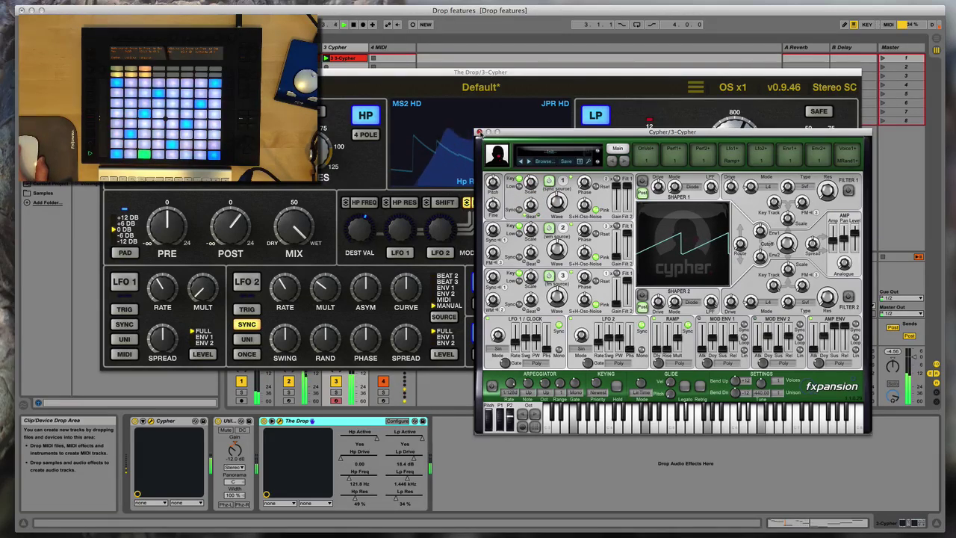
{"action": "left_click", "coordinate": [479, 132]}
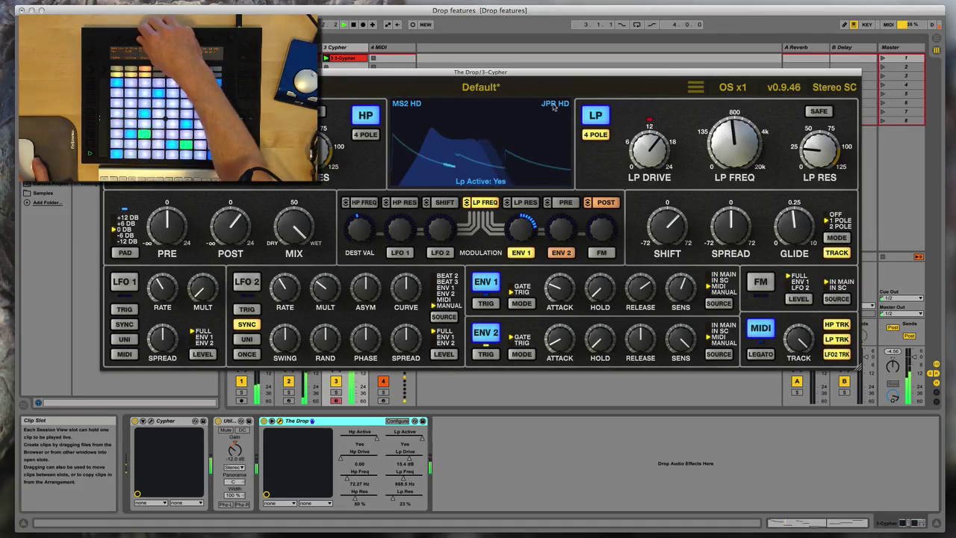
Change the low-pass filter model to SHP HD, and switch it to PRD HD
{"action": "left_click", "coordinate": [553, 106]}
{"action": "left_click", "coordinate": [587, 207]}
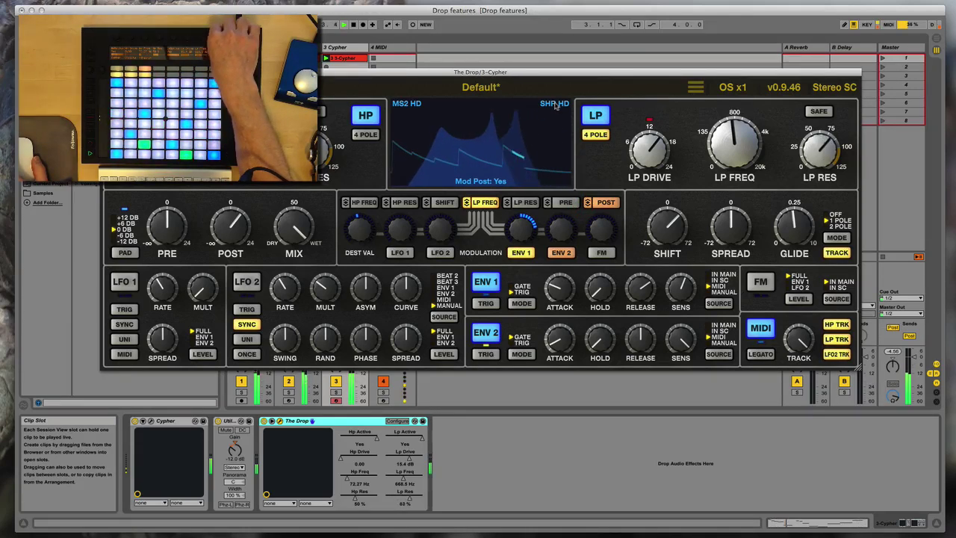
{"action": "left_click", "coordinate": [557, 106]}
{"action": "left_click", "coordinate": [581, 213]}
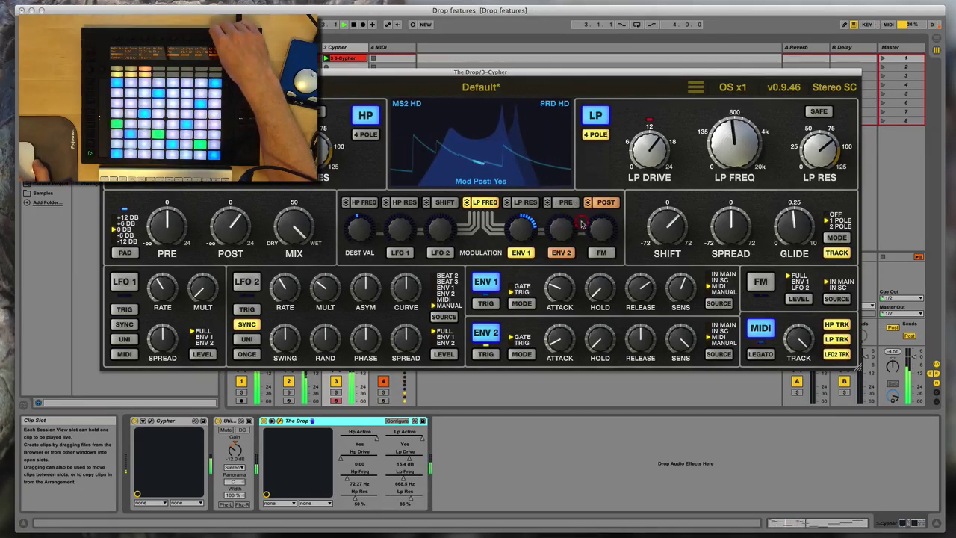
Reduce the low-pass drive to about 10.2 dB and raise the low-pass resonance to about 106 %
{"action": "left_click_drag", "start_coordinate": [649, 147], "coordinate": [649, 159]}
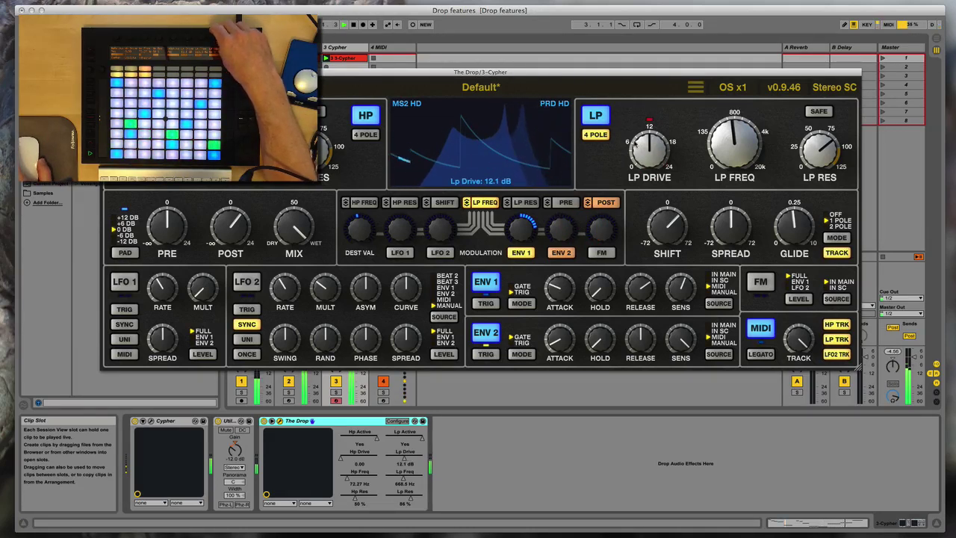
{"action": "left_click_drag", "start_coordinate": [820, 147], "coordinate": [819, 138]}
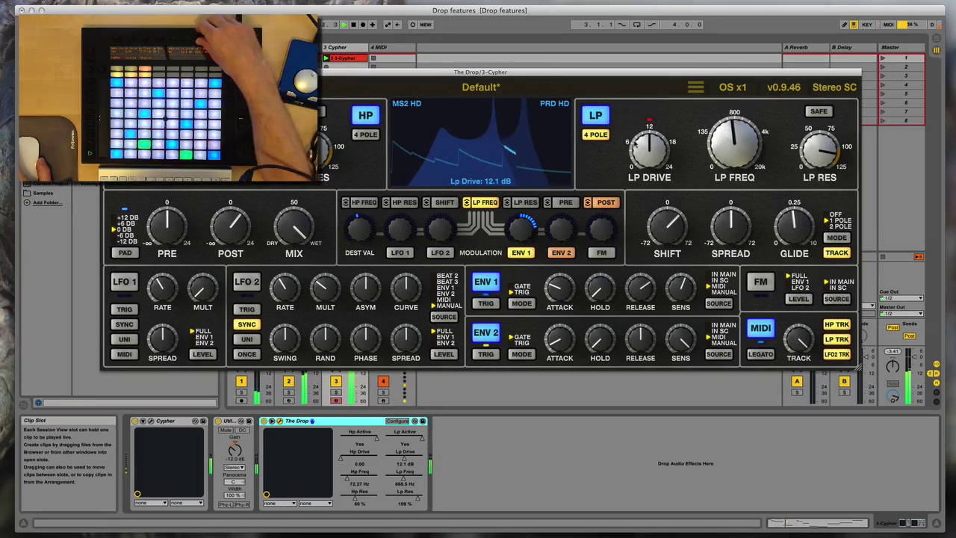
{"action": "left_click_drag", "start_coordinate": [649, 160], "coordinate": [649, 163]}
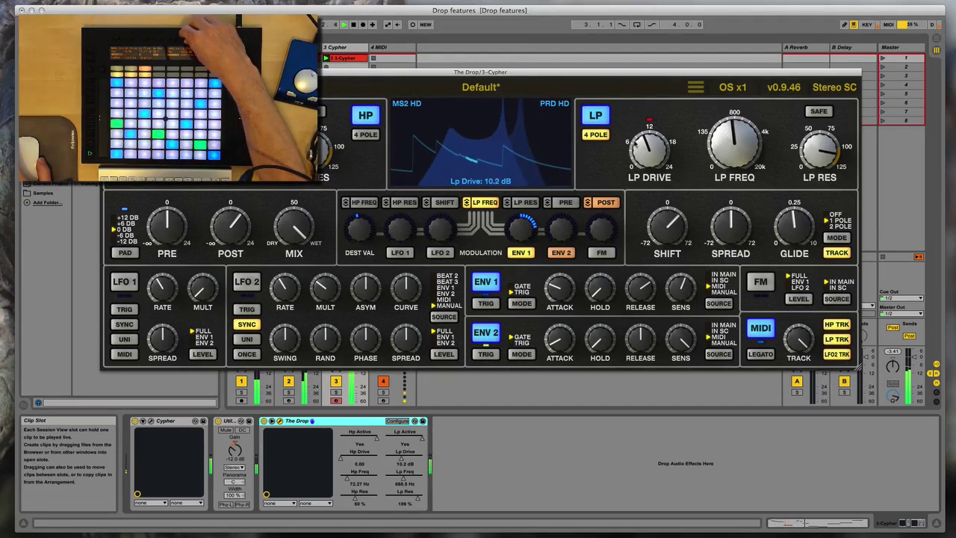
Switch the low-pass filter model to JPR HD and on to OSR HD, and lower the post gain to 1.1 dB
{"action": "left_click", "coordinate": [554, 103]}
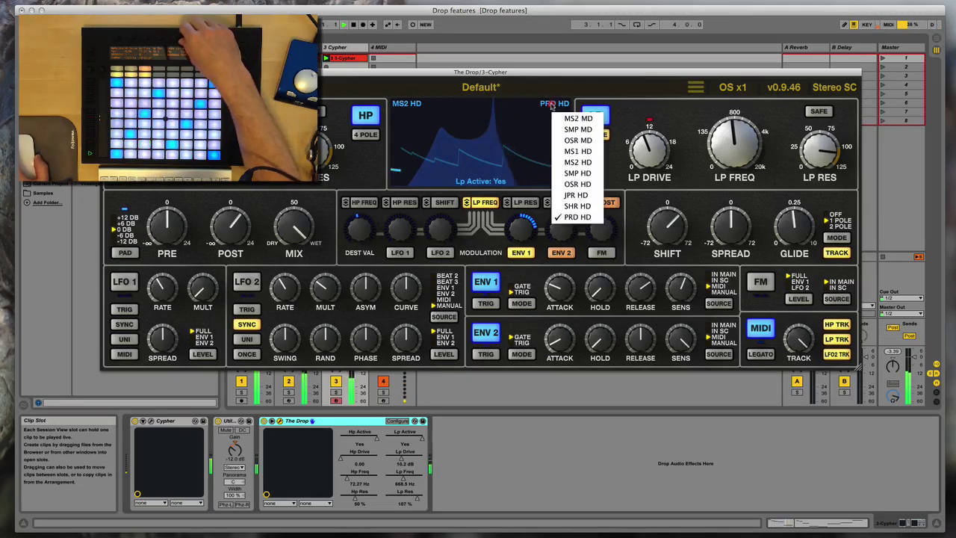
{"action": "left_click", "coordinate": [576, 195]}
{"action": "left_click", "coordinate": [557, 116]}
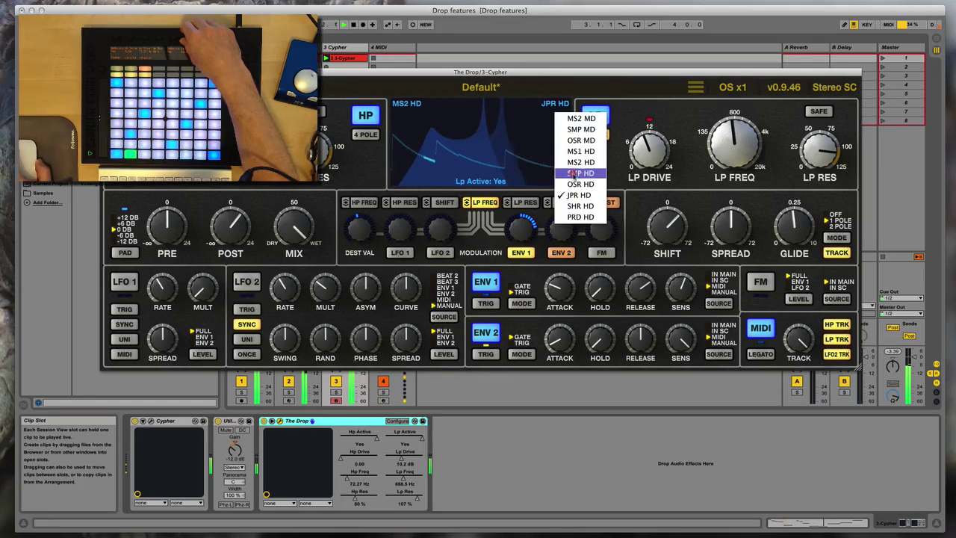
{"action": "left_click", "coordinate": [580, 184]}
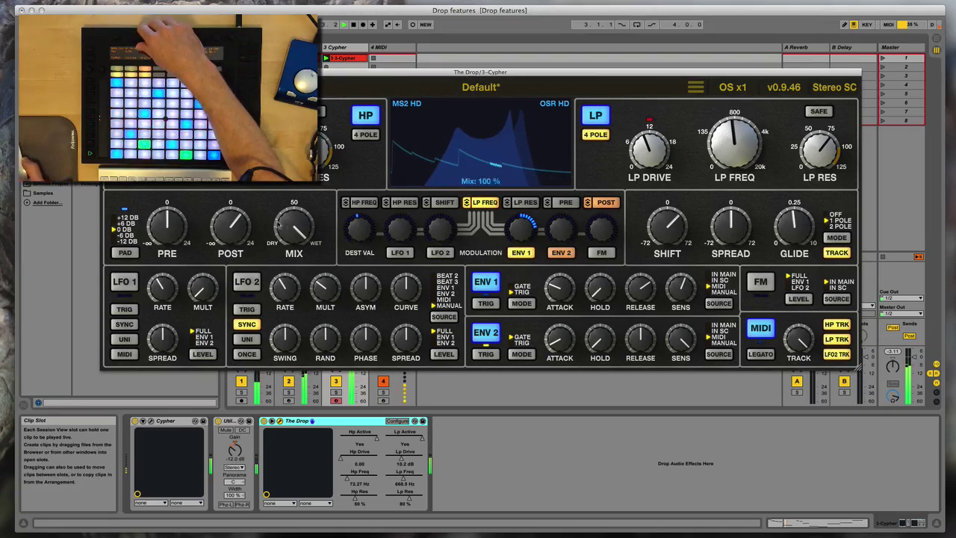
{"action": "left_click_drag", "start_coordinate": [229, 227], "coordinate": [228, 234]}
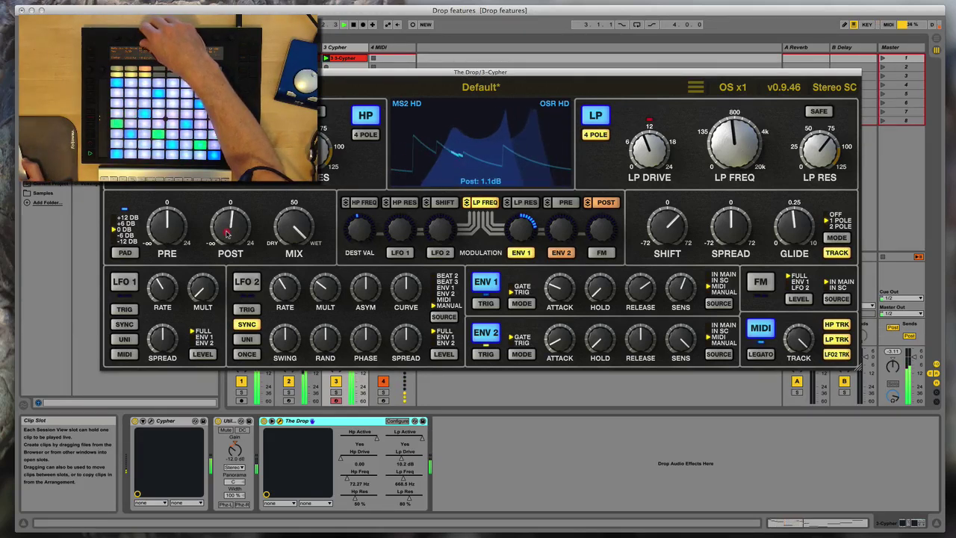
Step the low-pass filter model through SMP HD, MS2 HD and MS1 HD to compare them
{"action": "left_click", "coordinate": [554, 103]}
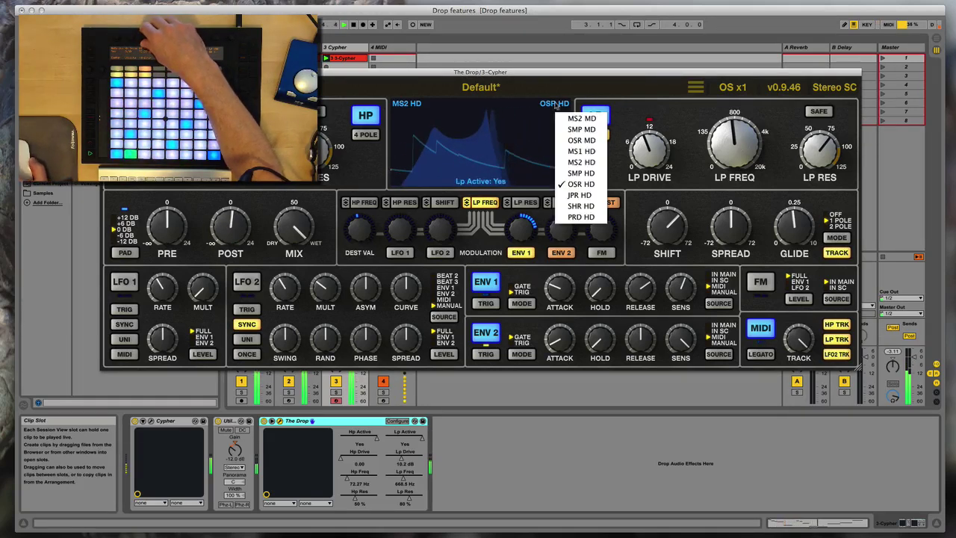
{"action": "left_click", "coordinate": [581, 174]}
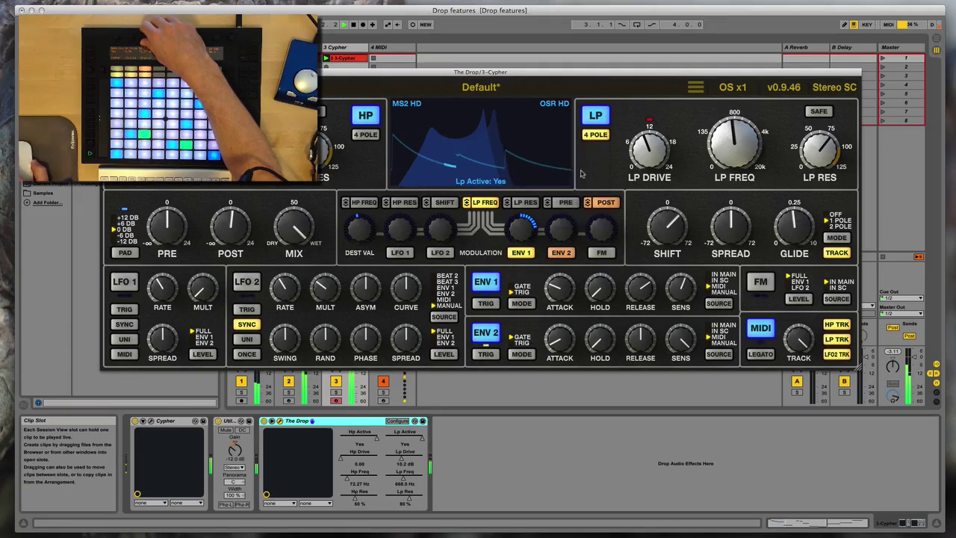
{"action": "left_click", "coordinate": [554, 104]}
{"action": "left_click", "coordinate": [570, 162]}
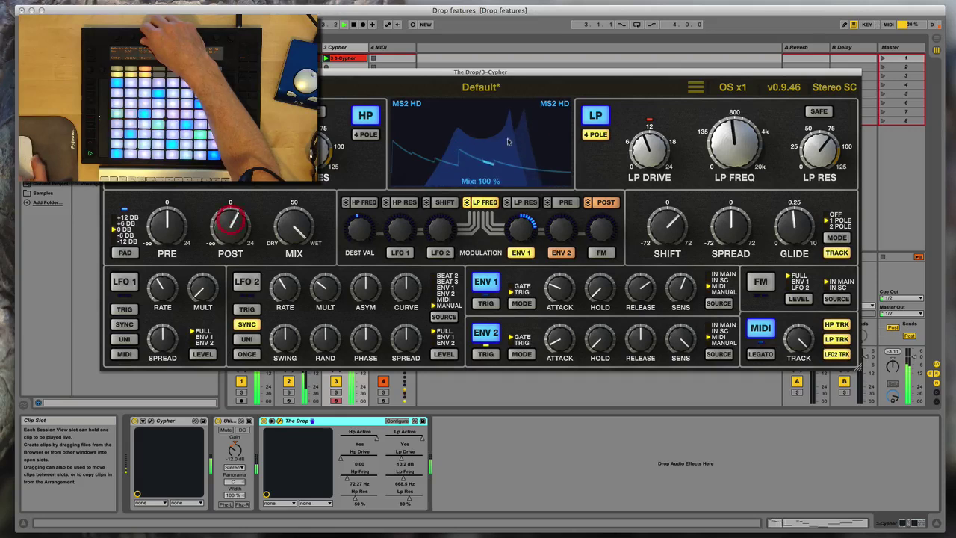
{"action": "left_click", "coordinate": [549, 104]}
{"action": "left_click", "coordinate": [568, 153]}
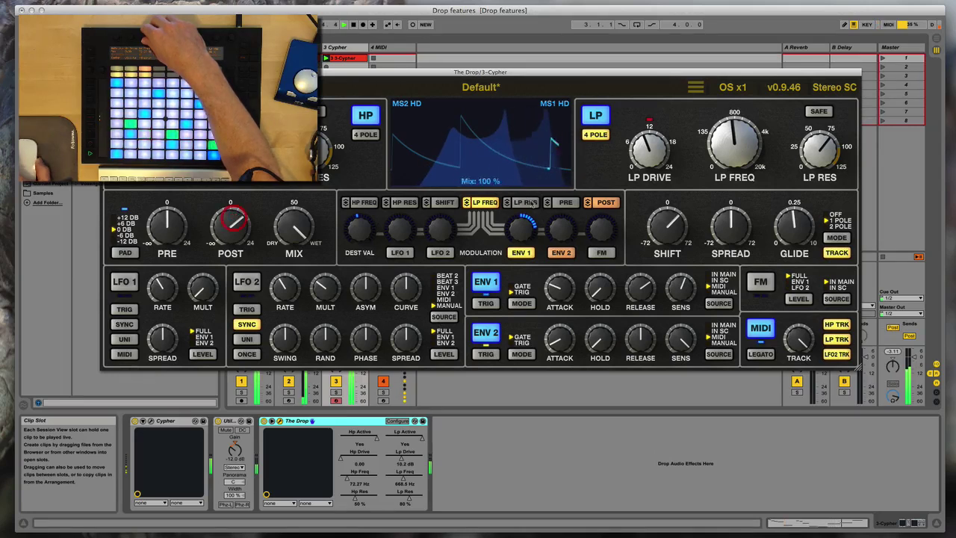
Raise the low-pass frequency to about 996 Hz and lower the low-pass drive to about 3.1 dB
{"action": "mouse_move", "coordinate": [734, 149]}
{"action": "left_mouse_down"}
{"action": "mouse_move", "coordinate": [741, 177]}
{"action": "mouse_move", "coordinate": [732, 135]}
{"action": "left_mouse_up"}
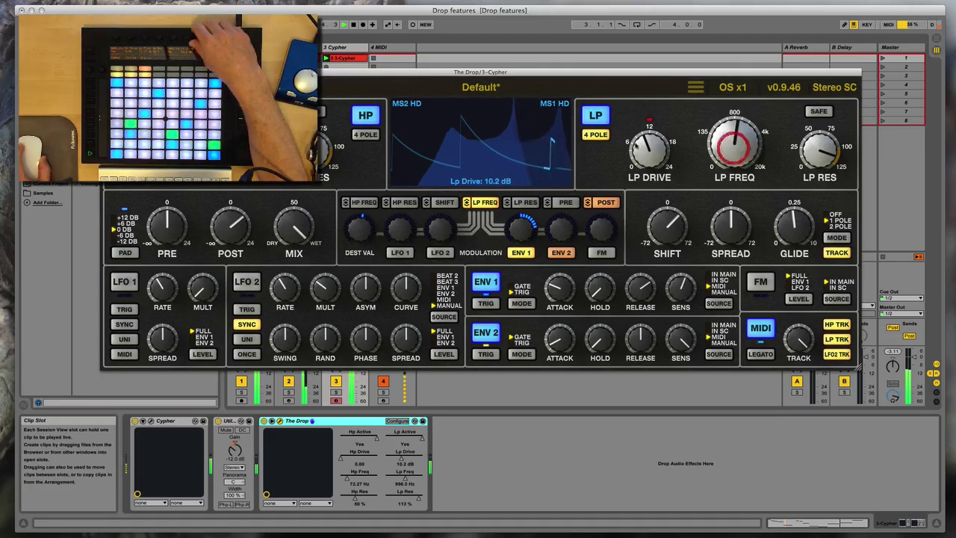
{"action": "left_click_drag", "start_coordinate": [650, 150], "coordinate": [650, 153]}
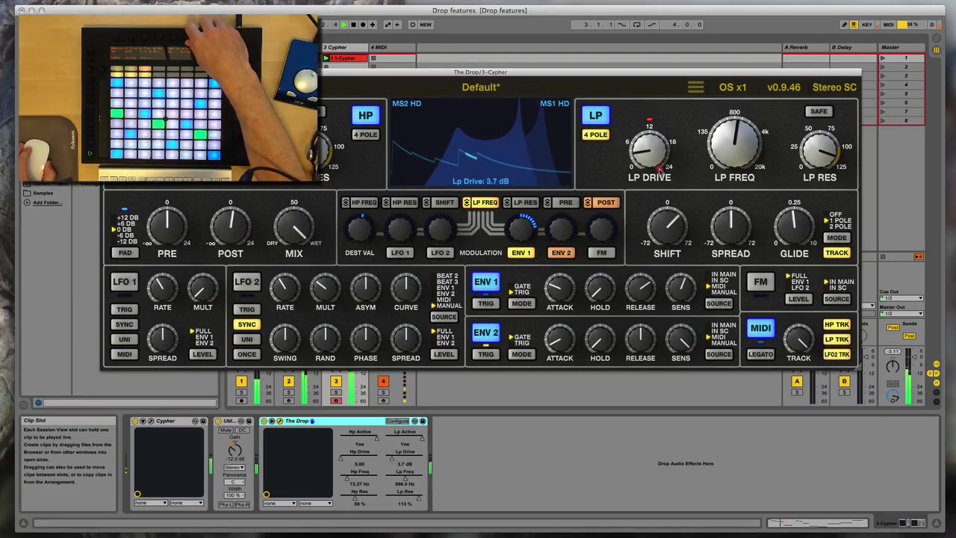
{"action": "left_click_drag", "start_coordinate": [660, 172], "coordinate": [660, 170]}
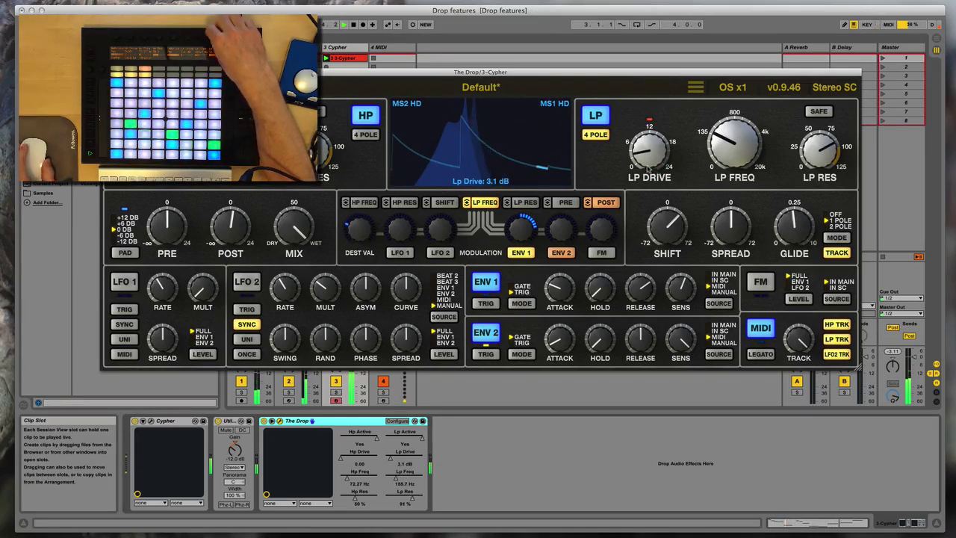
Set the low-pass filter model back to PRD HD, raise the low-pass drive to about 9.2 dB, and stop playback
{"action": "left_click", "coordinate": [573, 117]}
{"action": "left_click", "coordinate": [593, 216]}
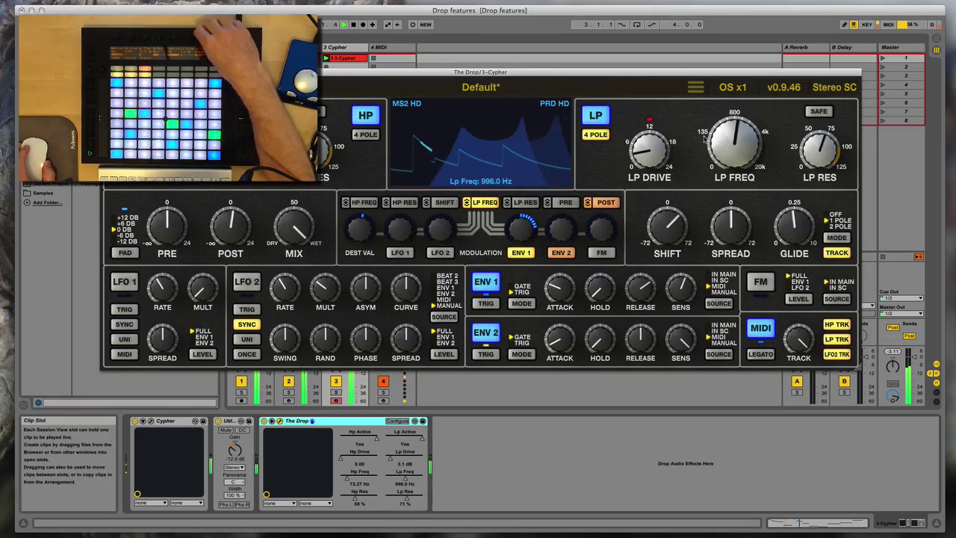
{"action": "left_click_drag", "start_coordinate": [648, 146], "coordinate": [652, 124]}
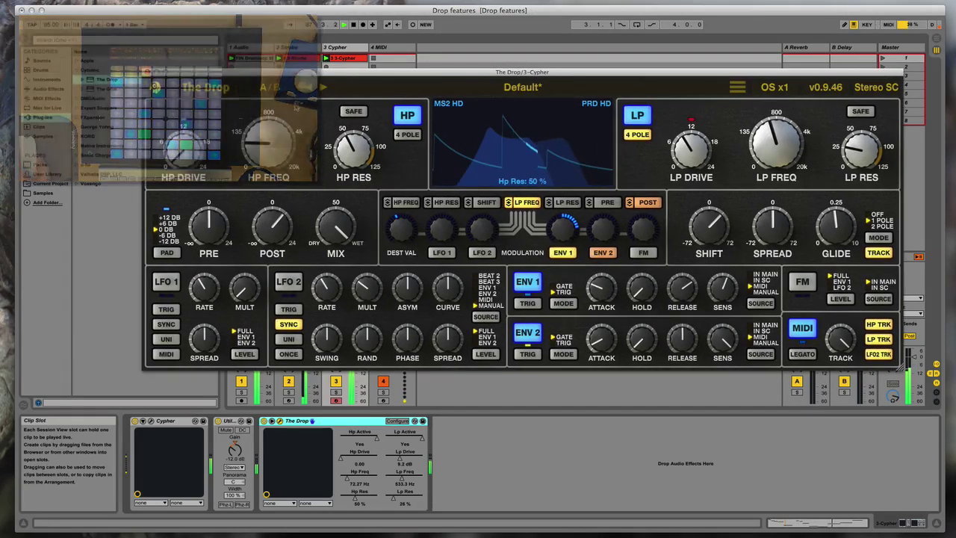
{"action": "key", "text": "space"}
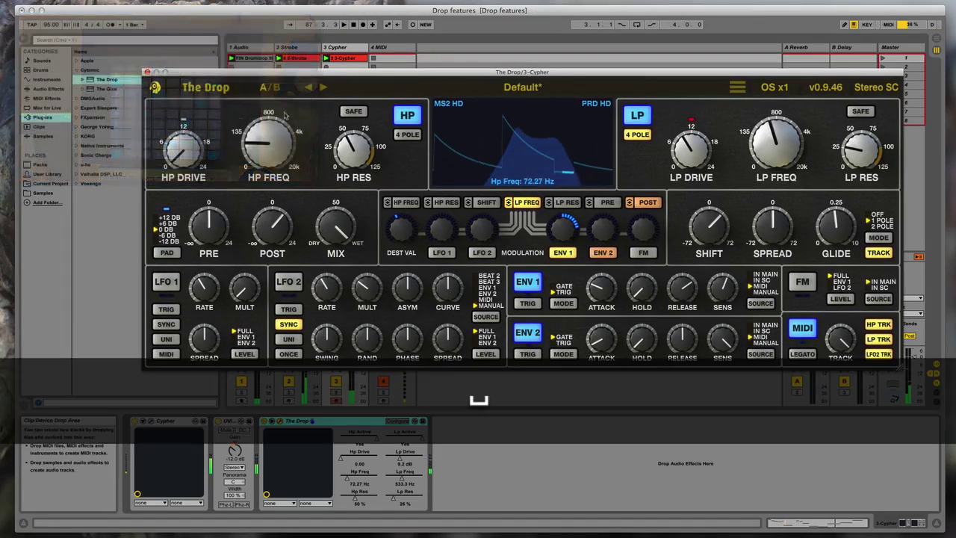
Show the Audio track's devices, switch to the Strobe track, and close its Drop window
{"action": "left_click", "coordinate": [245, 60]}
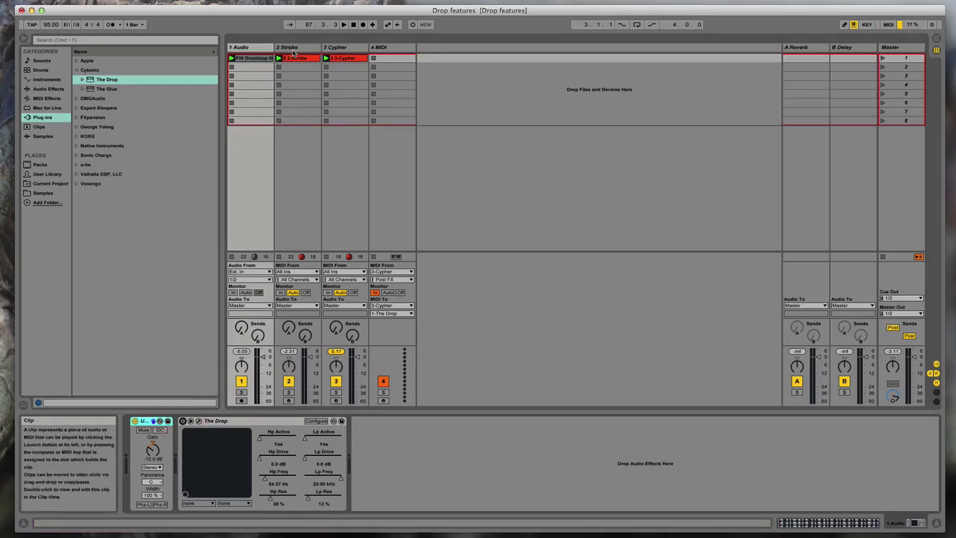
{"action": "left_click", "coordinate": [294, 52]}
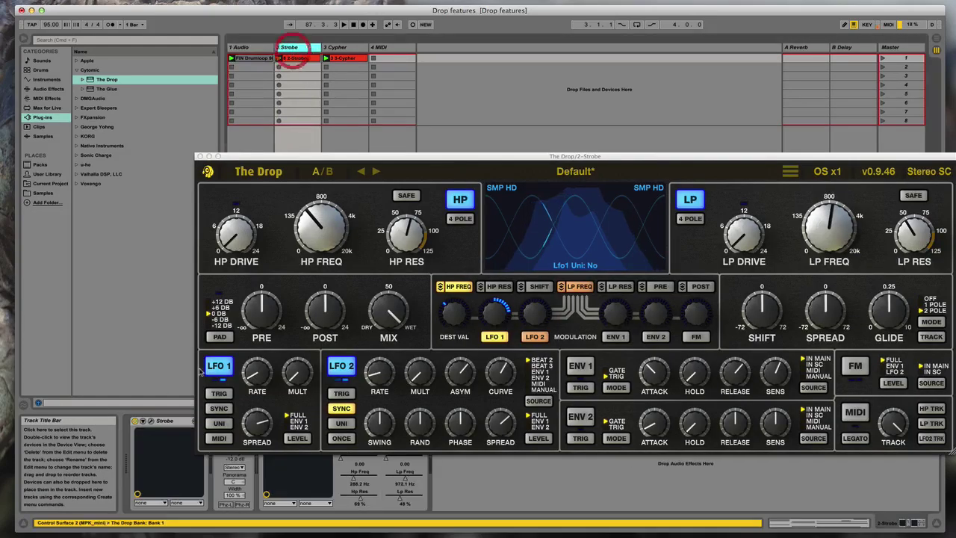
{"action": "left_click", "coordinate": [199, 156]}
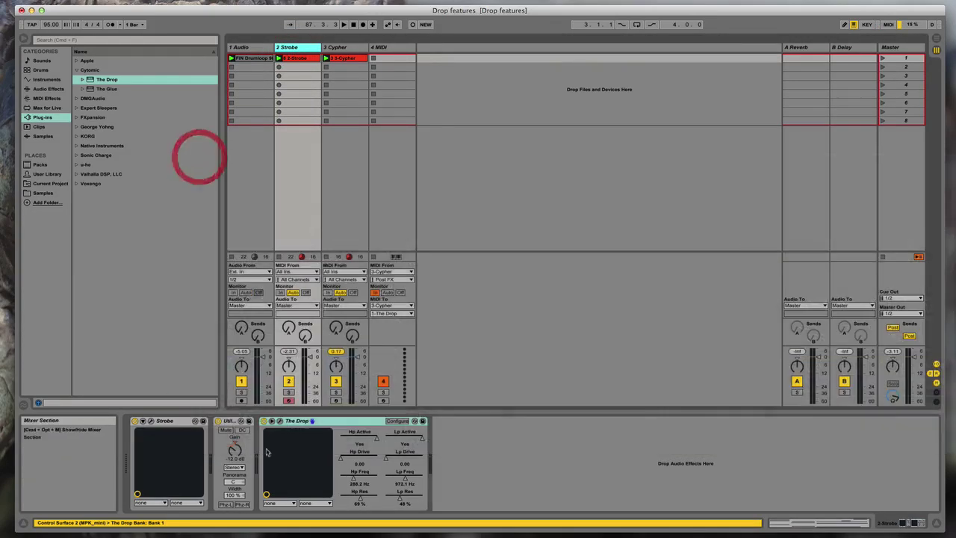
Turn off both the high-pass and low-pass filters in The Drop on the Cypher track, and close the plug-in window
{"action": "left_click", "coordinate": [334, 47]}
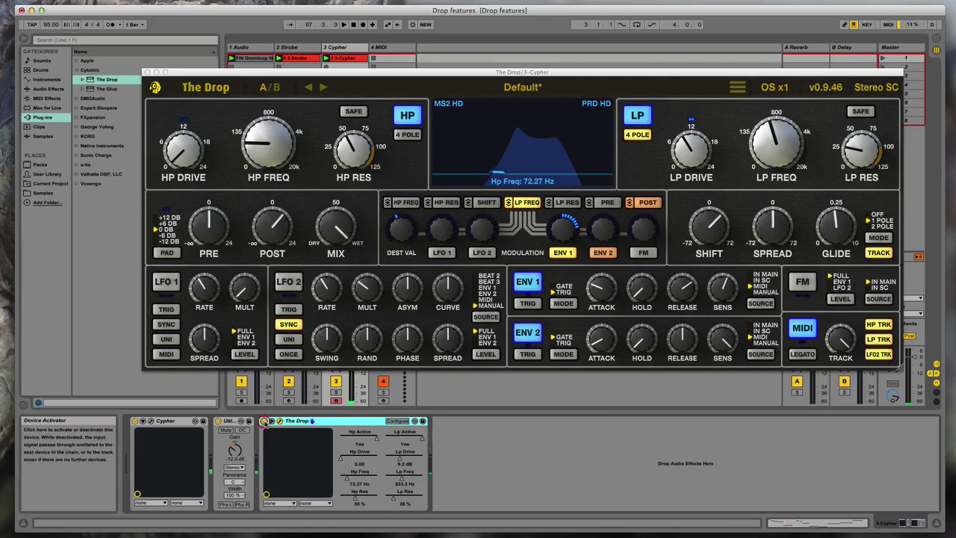
{"action": "left_click", "coordinate": [404, 116]}
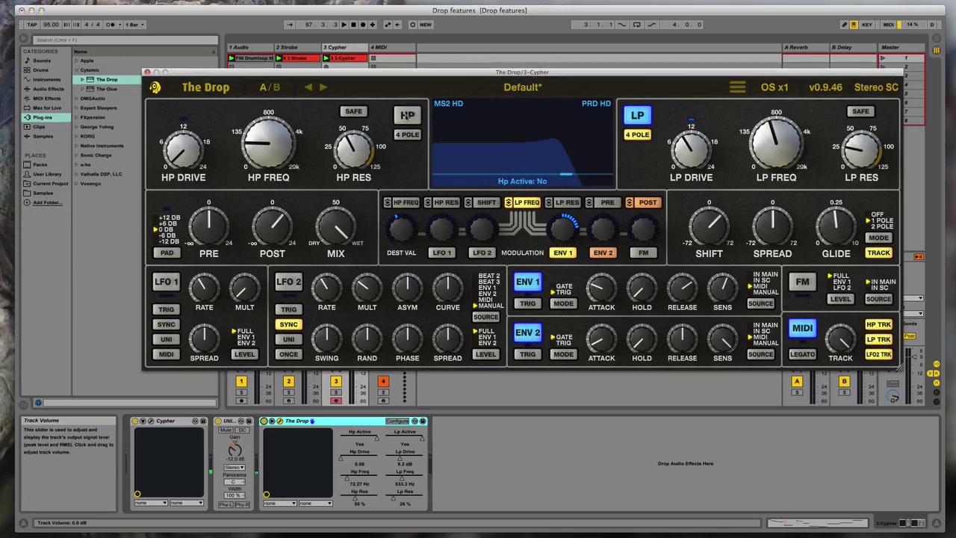
{"action": "left_click", "coordinate": [637, 115]}
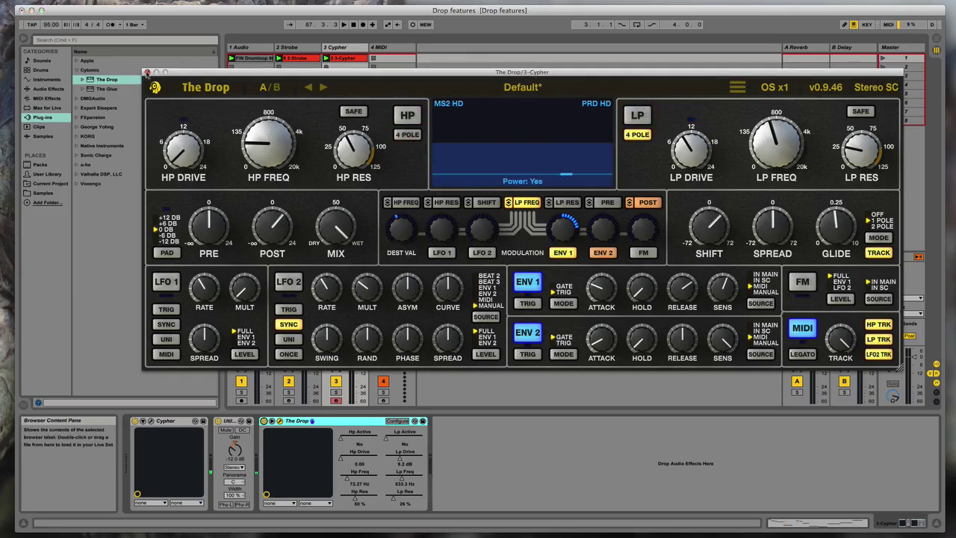
{"action": "left_click", "coordinate": [147, 73]}
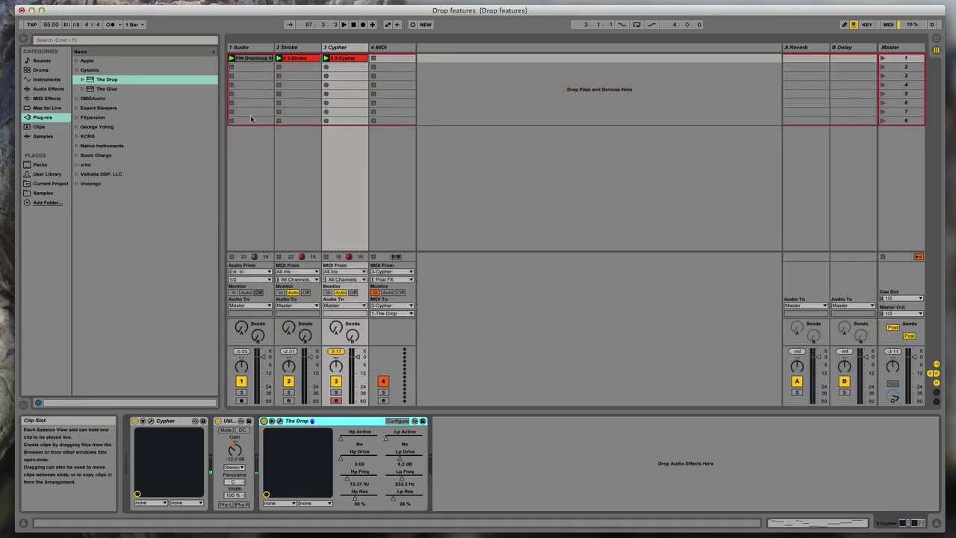
Mute the Strobe and Cypher tracks, and launch the drum loop clip on the Audio track
{"action": "left_click", "coordinate": [288, 382]}
{"action": "left_click", "coordinate": [335, 381]}
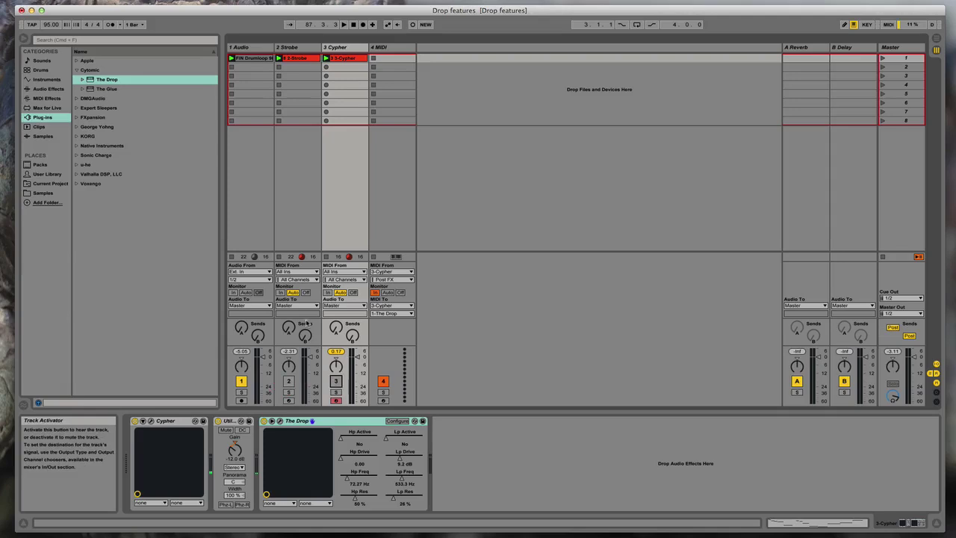
{"action": "left_click", "coordinate": [233, 59]}
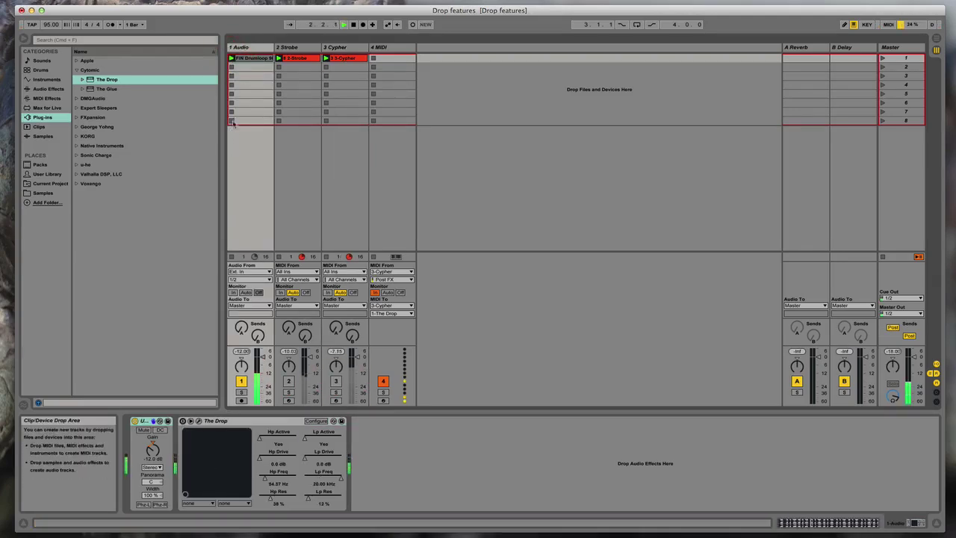
Bring the Strobe track back into the mix with the Cypher track muted, and stop playback
{"action": "left_click", "coordinate": [289, 381]}
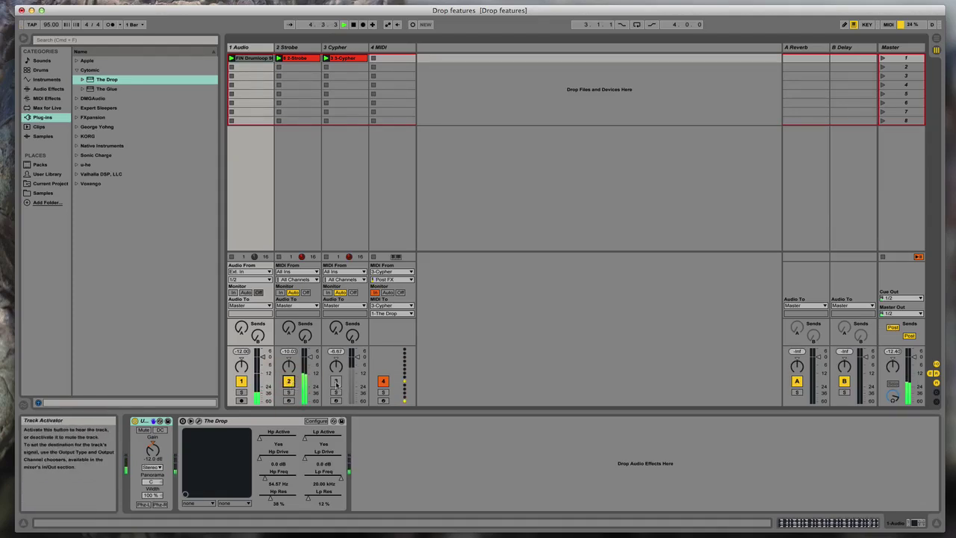
{"action": "left_click", "coordinate": [337, 382]}
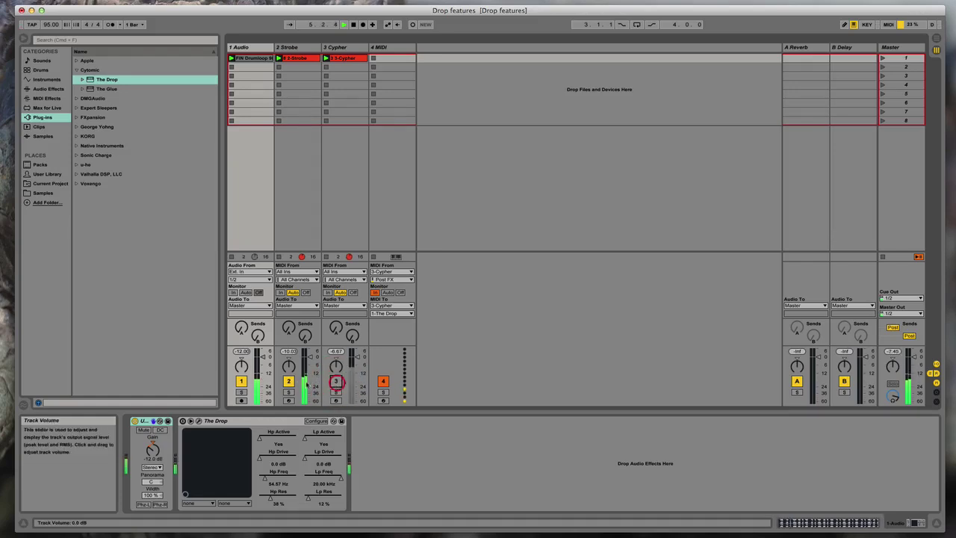
{"action": "key", "text": "space"}
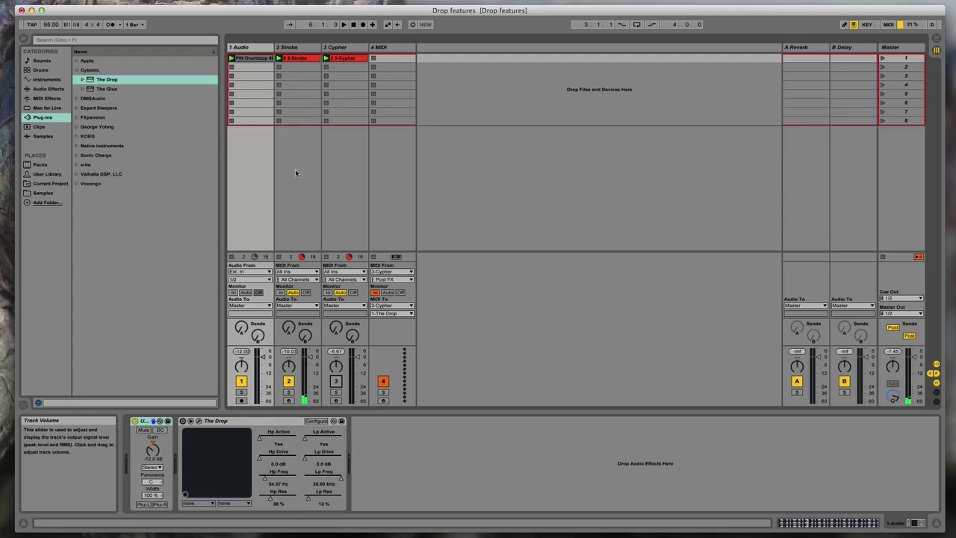
Compare the device chains of the Strobe and Cypher tracks
{"action": "left_click", "coordinate": [292, 48]}
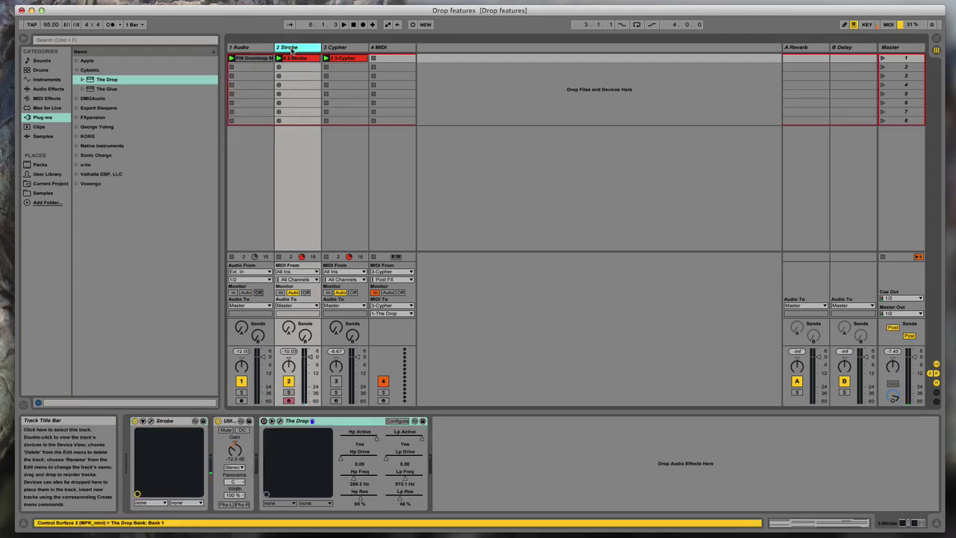
{"action": "left_click", "coordinate": [343, 50]}
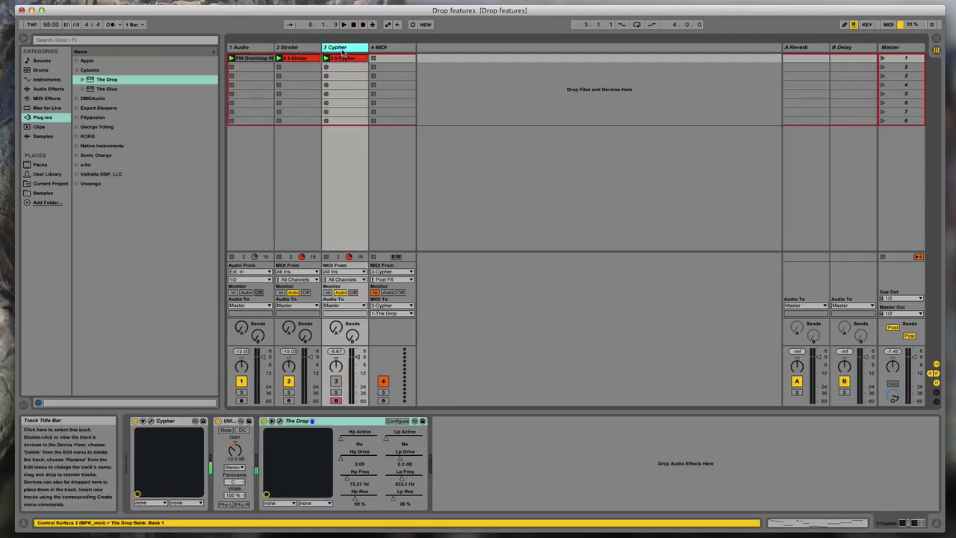
{"action": "left_click", "coordinate": [294, 50]}
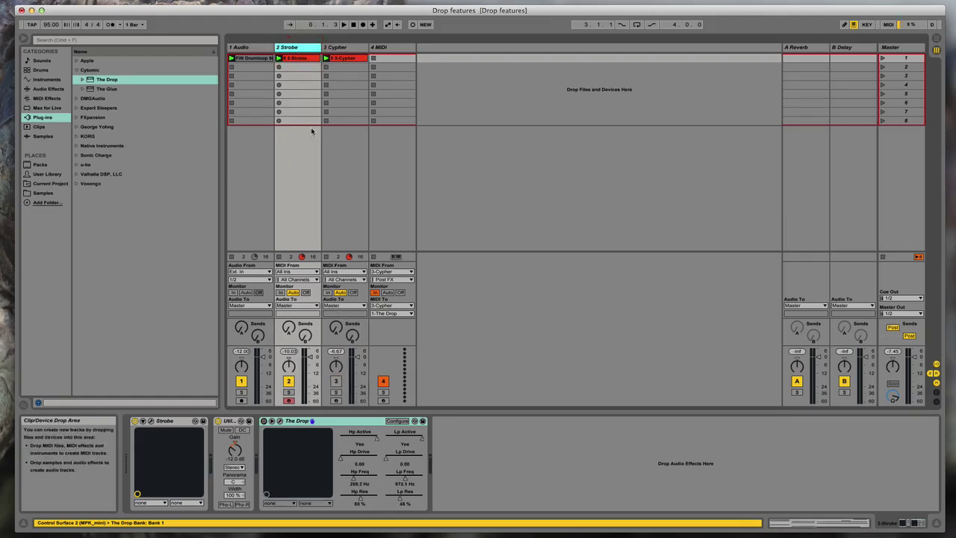
Insert a new audio track after the drum loop track, set its monitoring to In and take its input from 1-Audio
{"action": "left_click", "coordinate": [255, 50]}
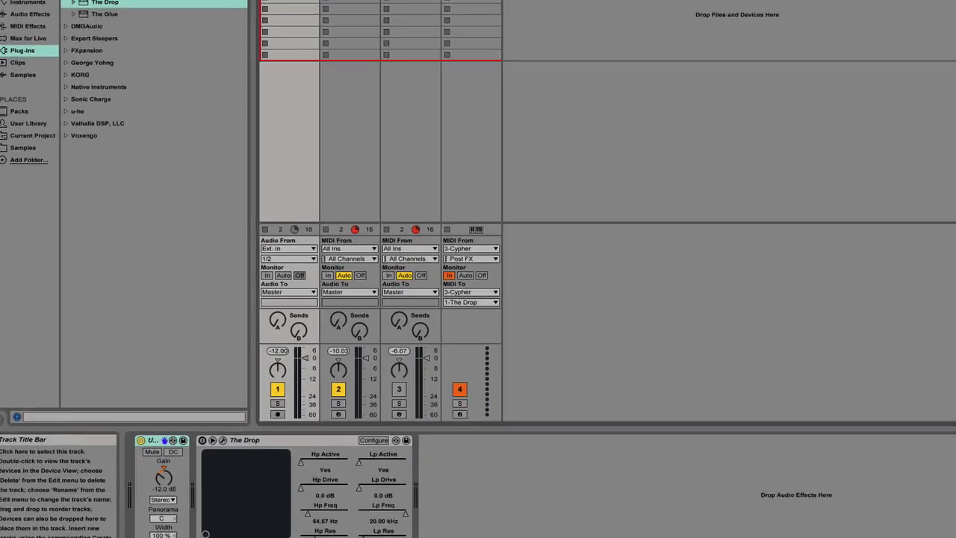
{"action": "key", "text": "super+t"}
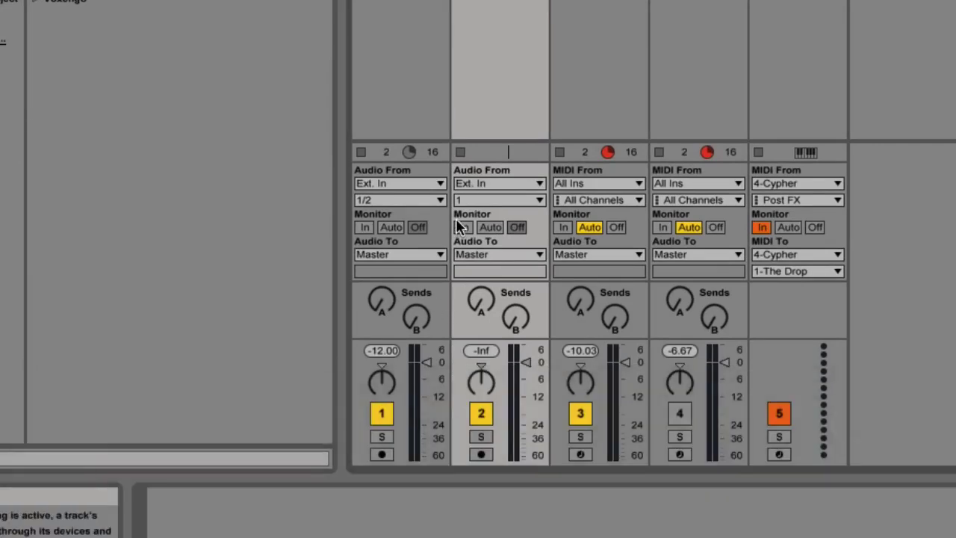
{"action": "left_click", "coordinate": [464, 228]}
{"action": "left_click", "coordinate": [469, 183]}
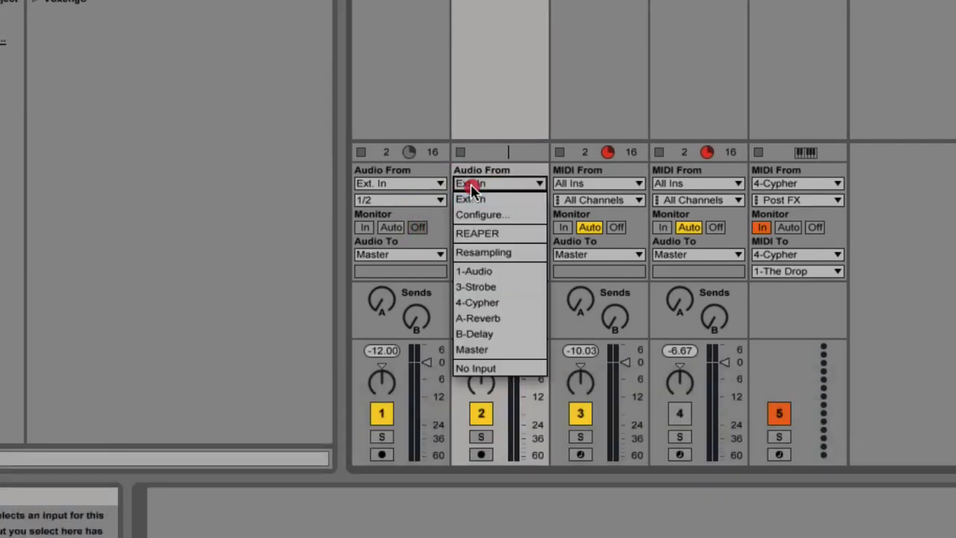
{"action": "left_click", "coordinate": [484, 273]}
Route the new audio track's output to 3-Strobe, feeding The Drop's 3/4 sidechain input
{"action": "left_click_drag", "start_coordinate": [487, 254], "coordinate": [493, 340]}
{"action": "left_click", "coordinate": [496, 272]}
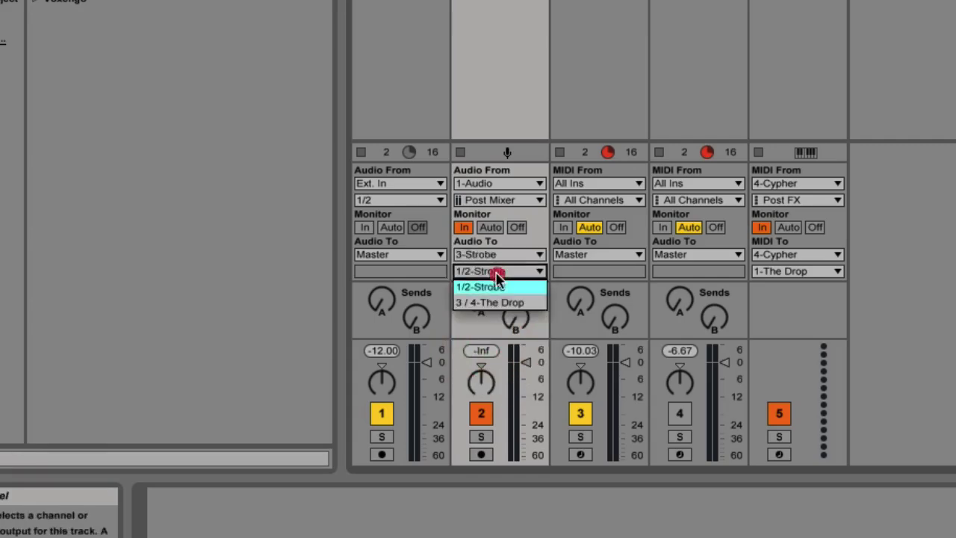
{"action": "left_click", "coordinate": [499, 303]}
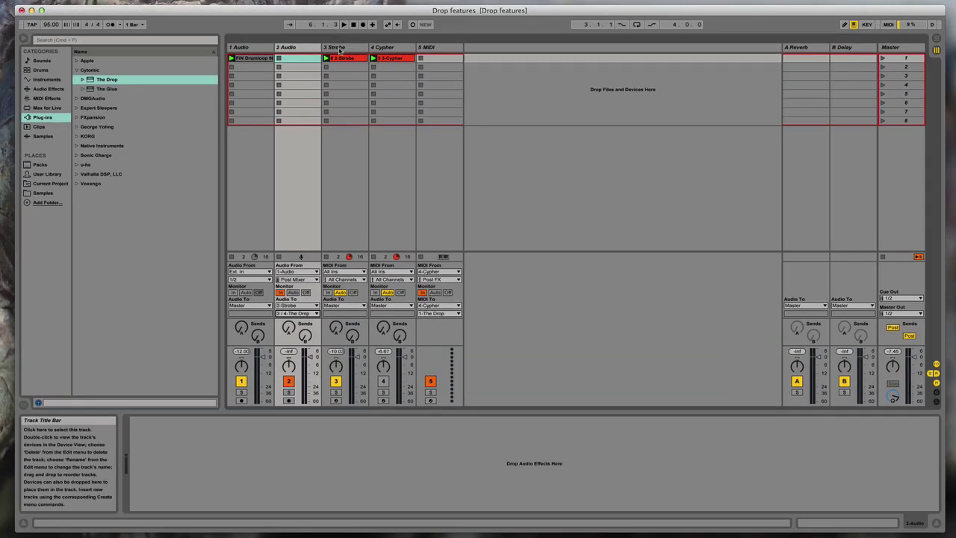
Open The Drop on the Strobe track, set Envelope 1's source to IN SC and activate the envelope
{"action": "left_click", "coordinate": [339, 49]}
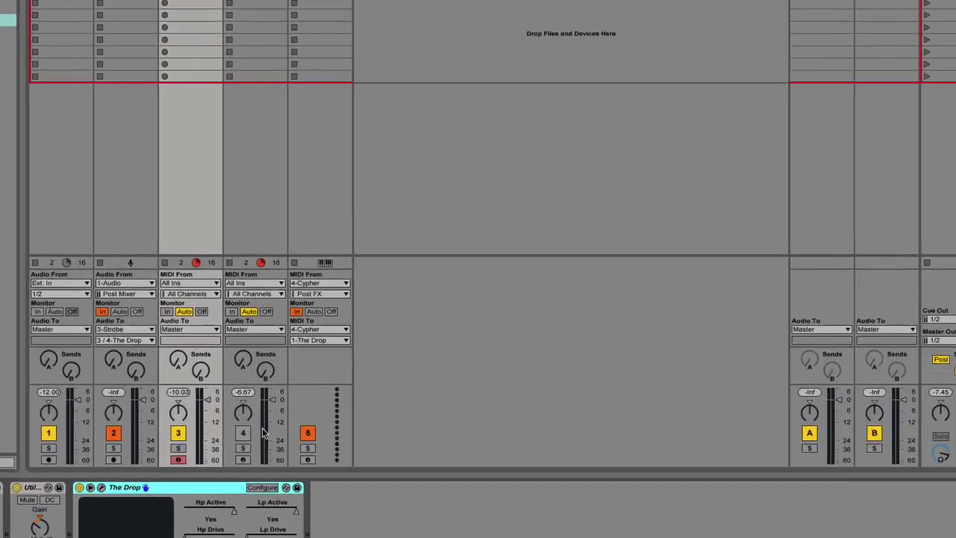
{"action": "left_click", "coordinate": [281, 420]}
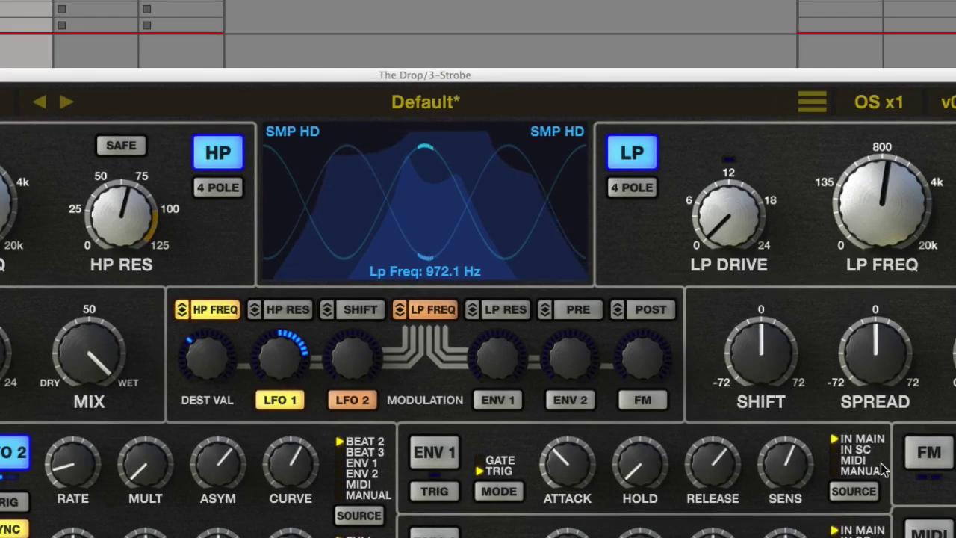
{"action": "left_click", "coordinate": [858, 450]}
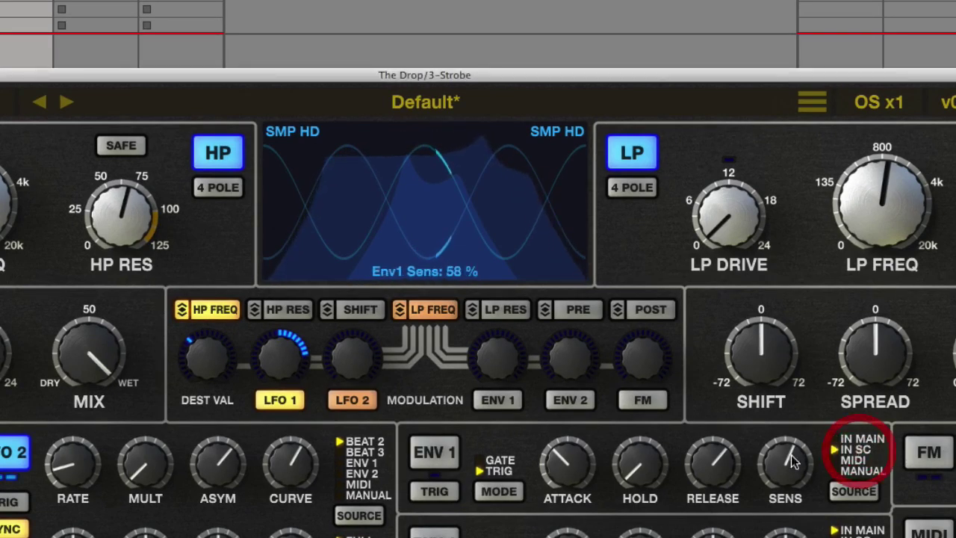
{"action": "left_click", "coordinate": [442, 461]}
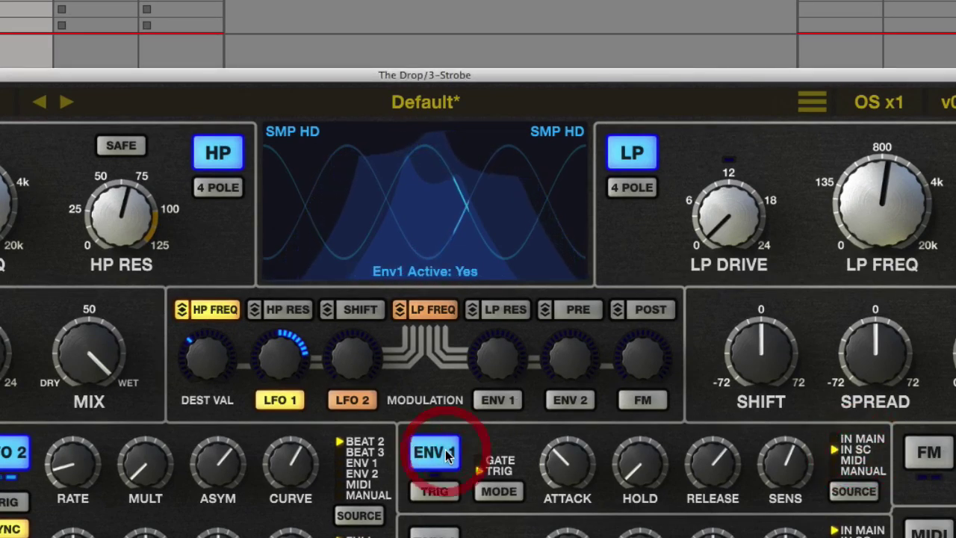
Modulate The Drop's Post level from Envelope 1 with a depth of -49.8 %
{"action": "mouse_move", "coordinate": [310, 325]}
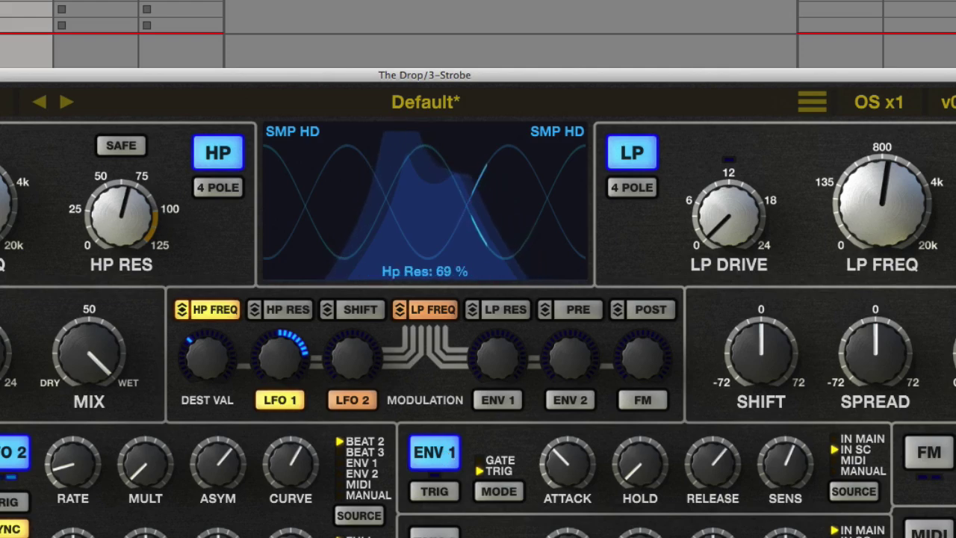
{"action": "scroll", "coordinate": [478, 269], "scroll_direction": "right", "scroll_amount": 1}
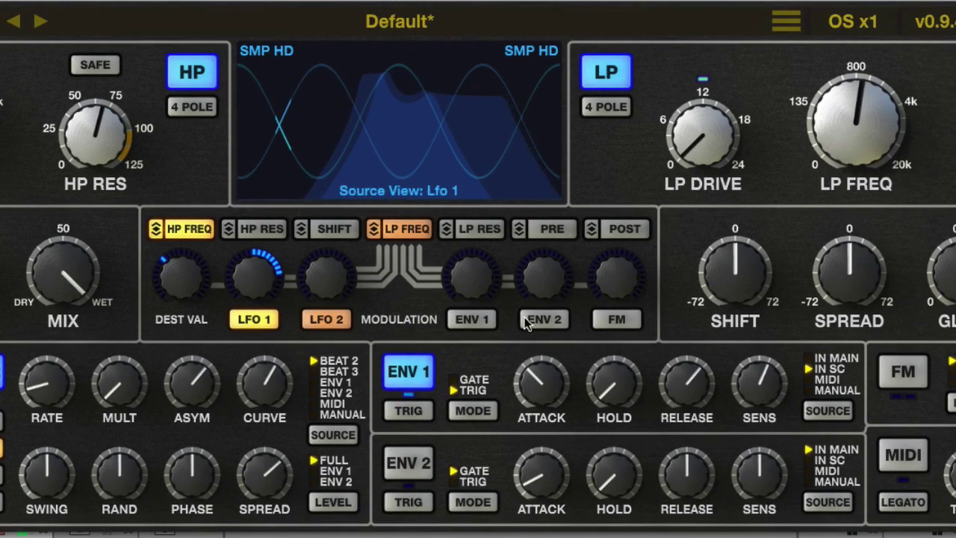
{"action": "left_click", "coordinate": [619, 230]}
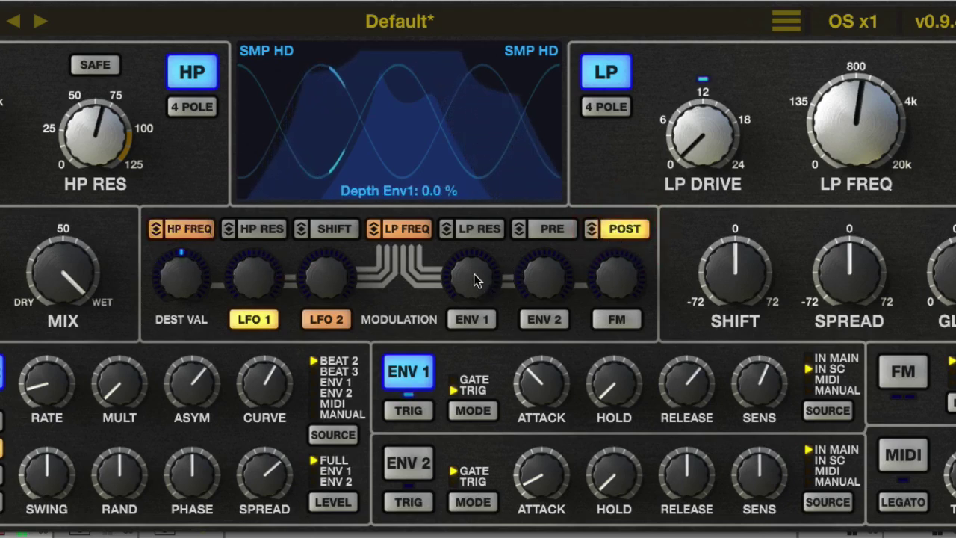
{"action": "left_click_drag", "start_coordinate": [474, 276], "coordinate": [481, 321]}
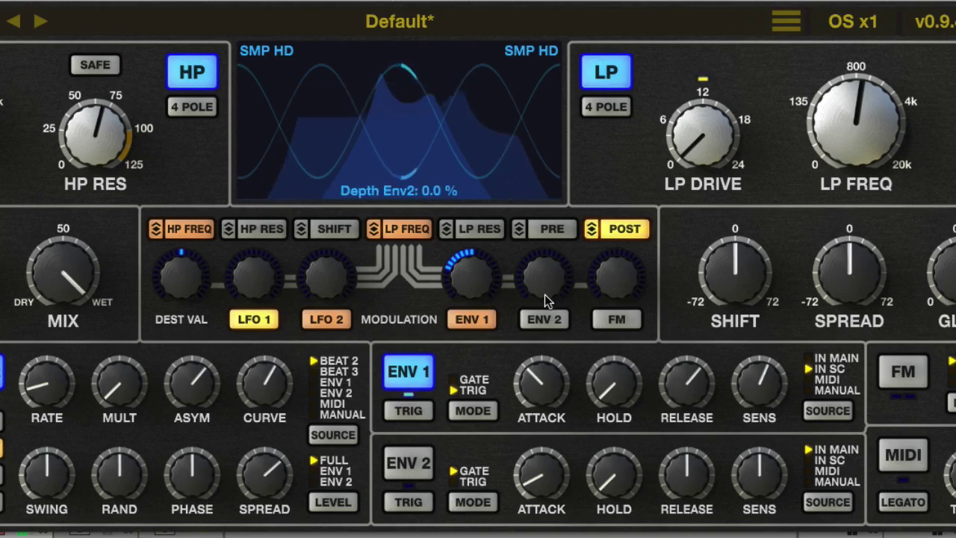
{"action": "mouse_move", "coordinate": [470, 278]}
{"action": "left_mouse_down"}
{"action": "mouse_move", "coordinate": [470, 290]}
{"action": "mouse_move", "coordinate": [470, 279]}
{"action": "left_mouse_up"}
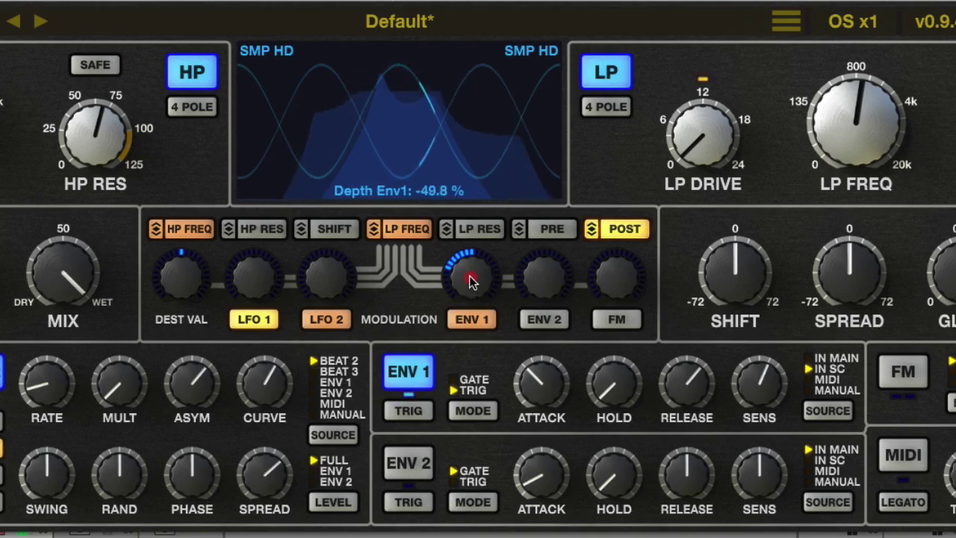
Display Envelope 1 in the source view, switch it to Gate mode and tune its attack, release to about 27 ms, and sensitivity
{"action": "left_click", "coordinate": [472, 319]}
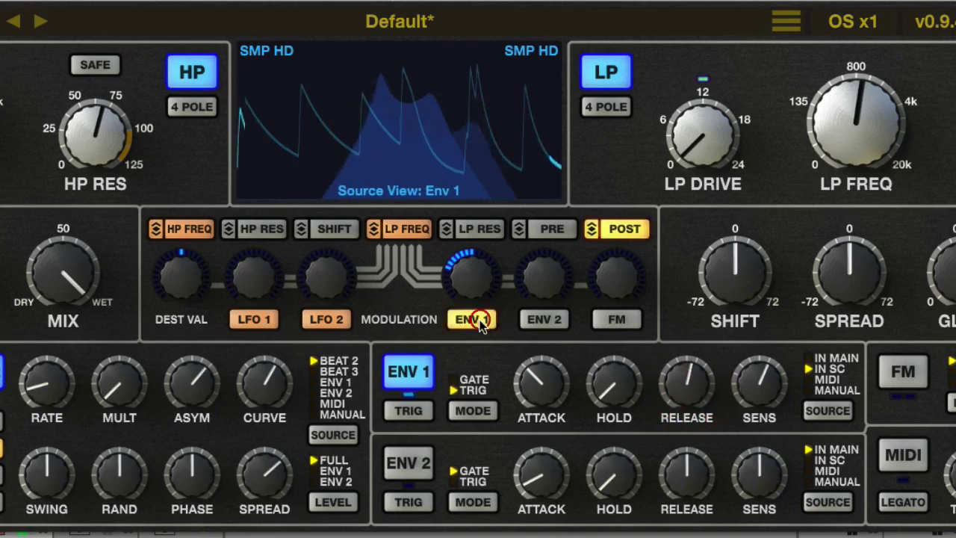
{"action": "left_click", "coordinate": [472, 380]}
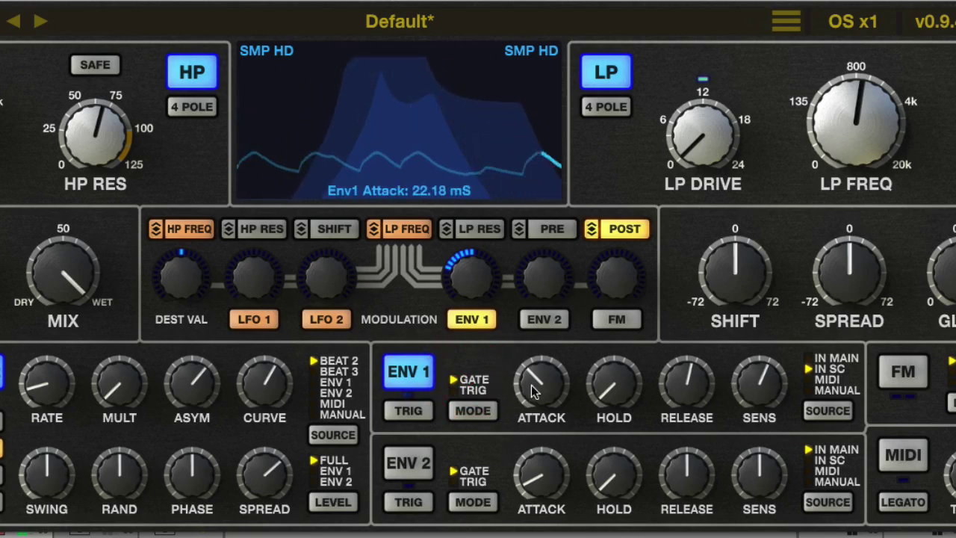
{"action": "mouse_move", "coordinate": [544, 385]}
{"action": "left_mouse_down"}
{"action": "mouse_move", "coordinate": [549, 446]}
{"action": "mouse_move", "coordinate": [542, 367]}
{"action": "left_mouse_up"}
{"action": "mouse_move", "coordinate": [686, 396]}
{"action": "left_mouse_down"}
{"action": "mouse_move", "coordinate": [688, 367]}
{"action": "mouse_move", "coordinate": [696, 394]}
{"action": "left_mouse_up"}
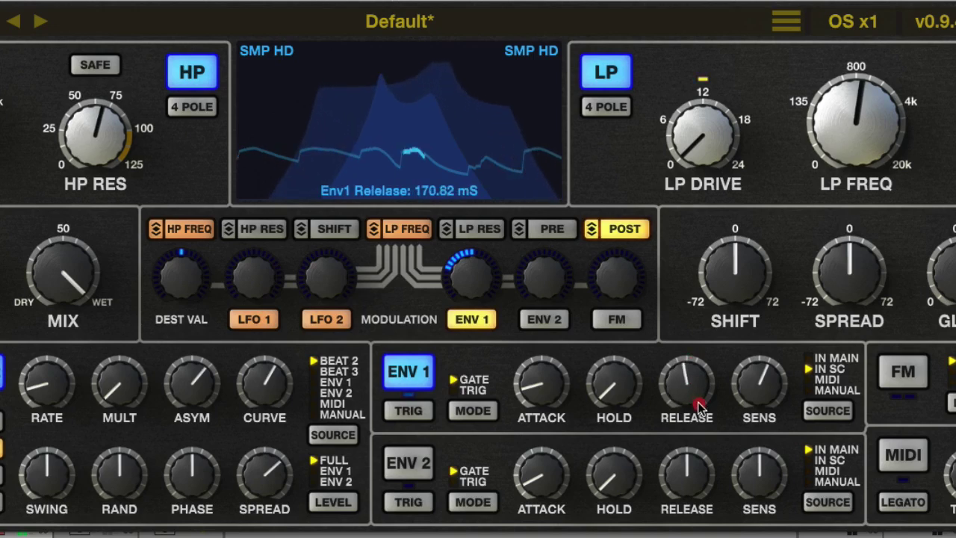
{"action": "mouse_move", "coordinate": [757, 393]}
{"action": "left_mouse_down"}
{"action": "mouse_move", "coordinate": [753, 376]}
{"action": "mouse_move", "coordinate": [761, 389]}
{"action": "left_mouse_up"}
{"action": "left_click_drag", "start_coordinate": [688, 387], "coordinate": [758, 411]}
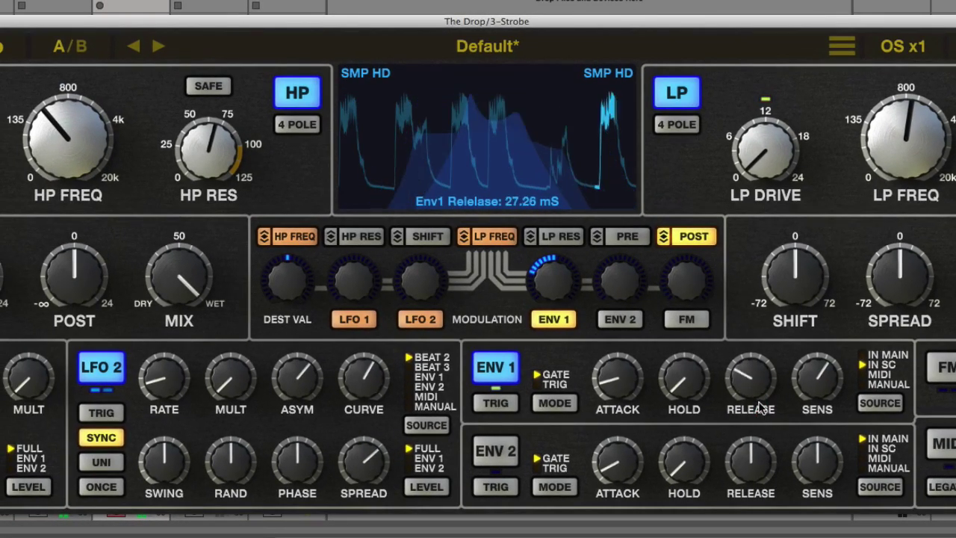
Set the Envelope 1 depth to -34.6 % and the Post level to 4.3 dB, checking the sound with the envelope off and on
{"action": "left_click_drag", "start_coordinate": [553, 278], "coordinate": [551, 271]}
{"action": "left_click_drag", "start_coordinate": [75, 272], "coordinate": [71, 271]}
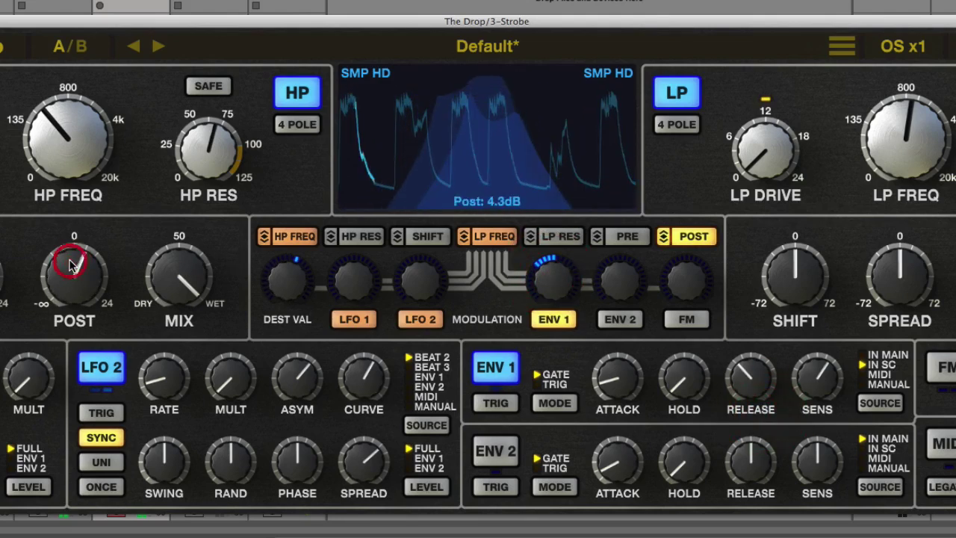
{"action": "left_click", "coordinate": [494, 370]}
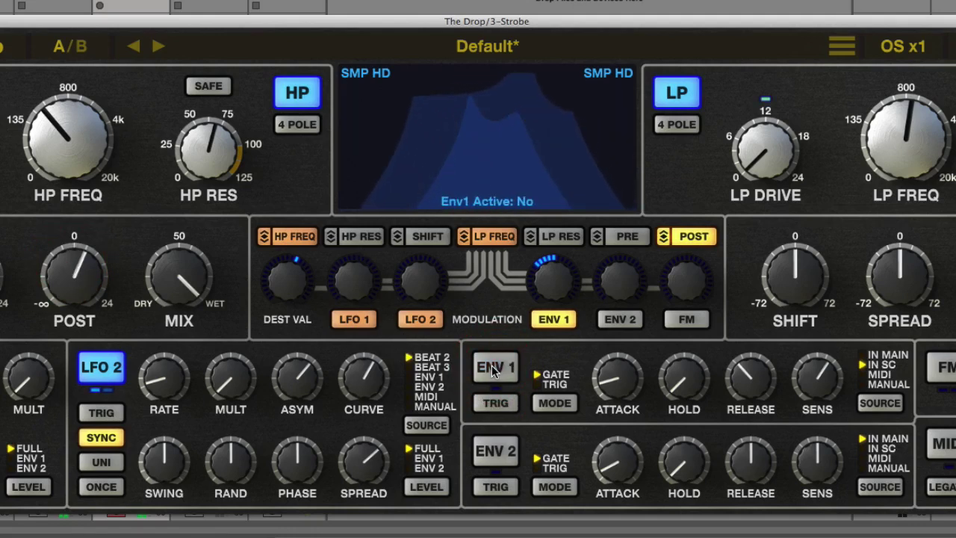
{"action": "left_click", "coordinate": [494, 370]}
{"action": "left_click_drag", "start_coordinate": [551, 282], "coordinate": [550, 280]}
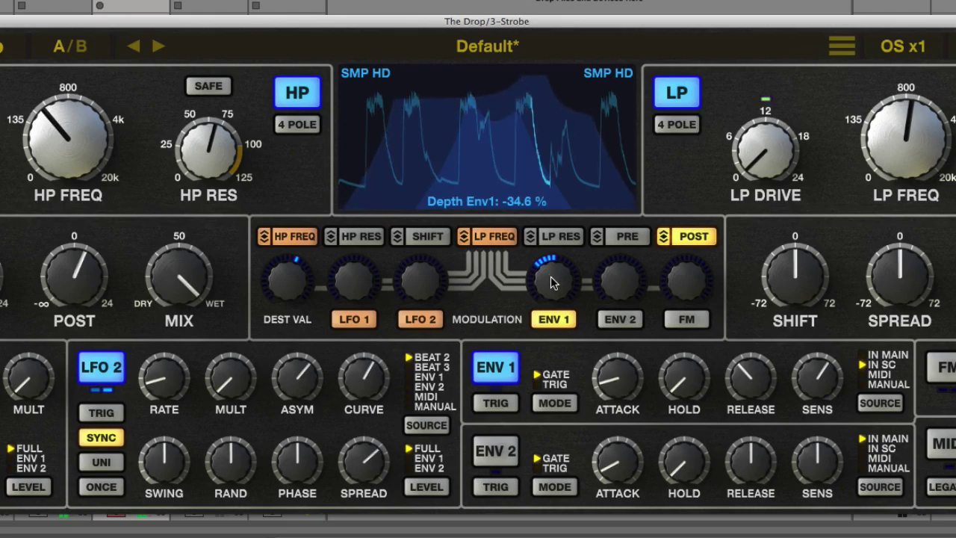
Compare the Strobe sound with Envelope 1 off and back on, and close The Drop's window
{"action": "left_click", "coordinate": [498, 372]}
{"action": "left_click", "coordinate": [497, 369]}
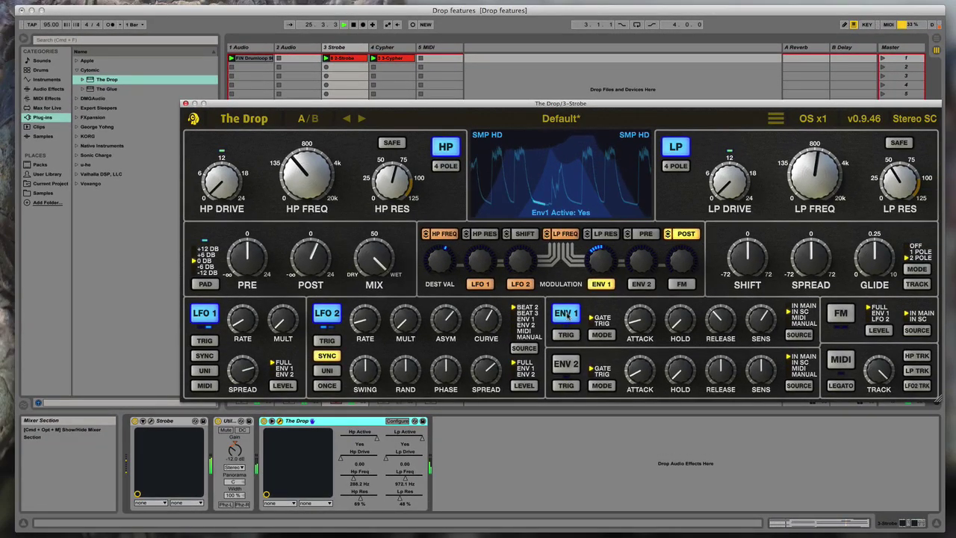
{"action": "left_click", "coordinate": [186, 103]}
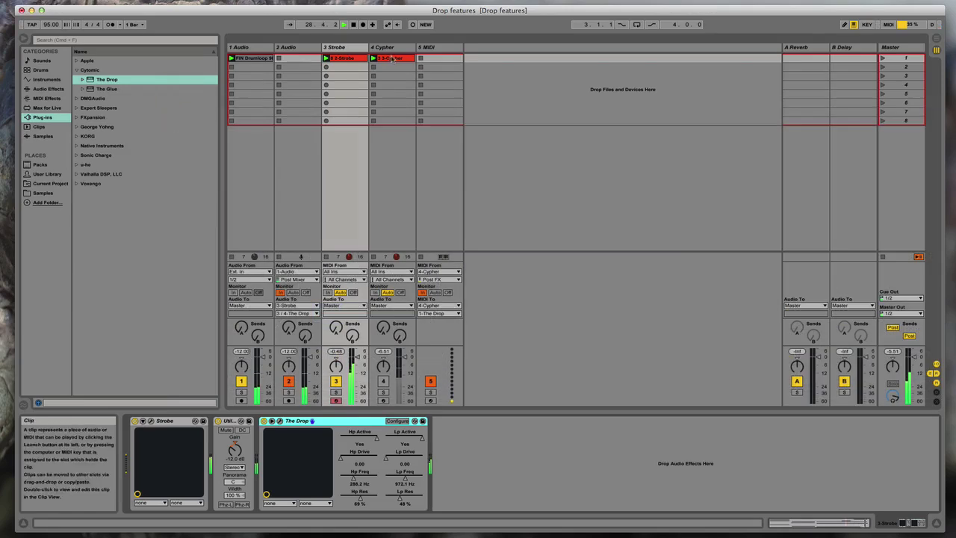
Open The Drop on the Cypher track and stop playback
{"action": "left_click", "coordinate": [391, 50]}
{"action": "left_click", "coordinate": [433, 49]}
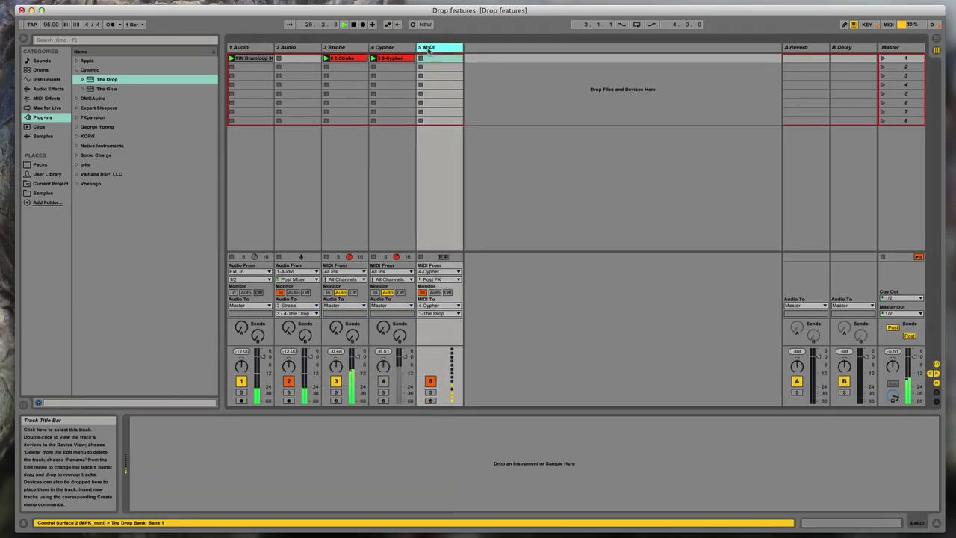
{"action": "left_click", "coordinate": [388, 49]}
{"action": "left_click", "coordinate": [387, 57]}
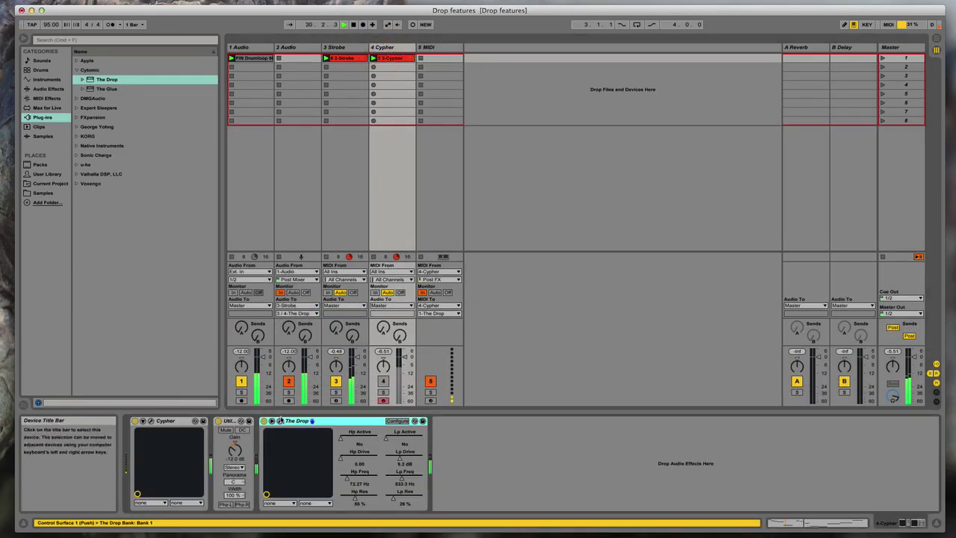
{"action": "left_click", "coordinate": [280, 422]}
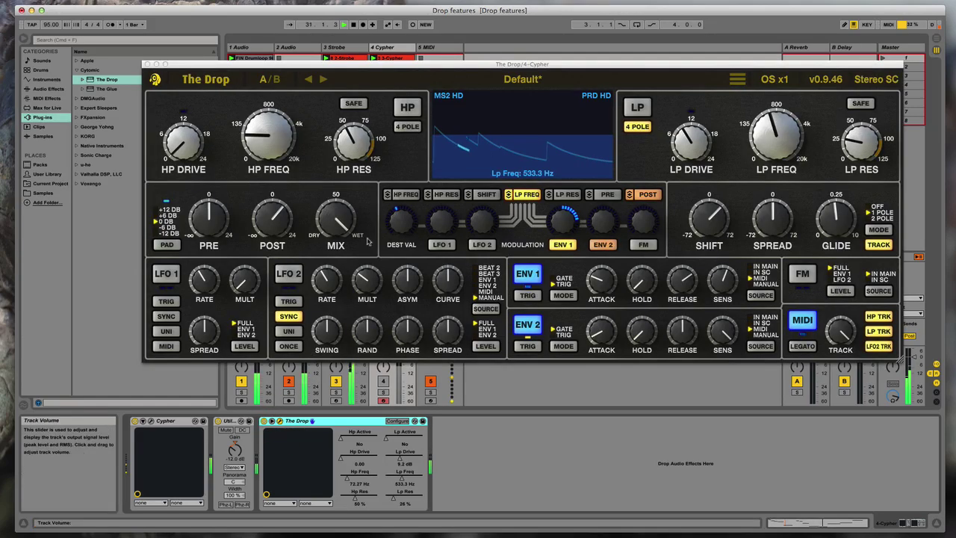
{"action": "key", "text": "space"}
Add The Glue after The Drop on the Cypher track and enable its external sidechain input
{"action": "left_click", "coordinate": [101, 89]}
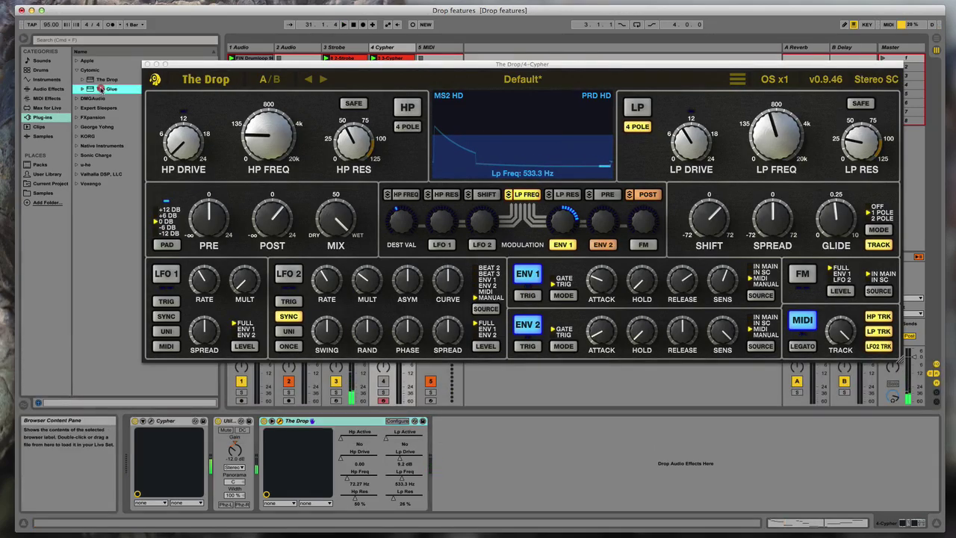
{"action": "left_click_drag", "start_coordinate": [459, 451], "coordinate": [461, 452]}
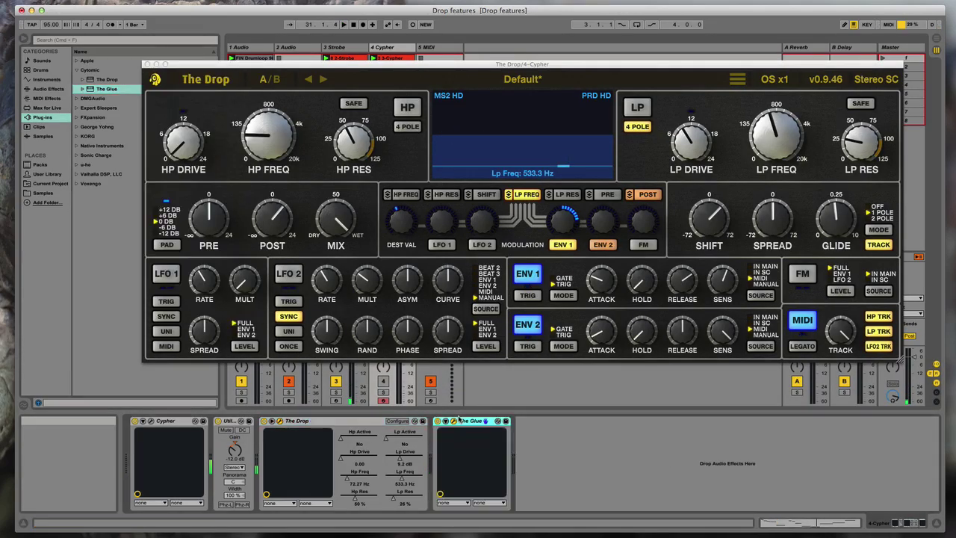
{"action": "left_click_drag", "start_coordinate": [213, 69], "coordinate": [356, 158]}
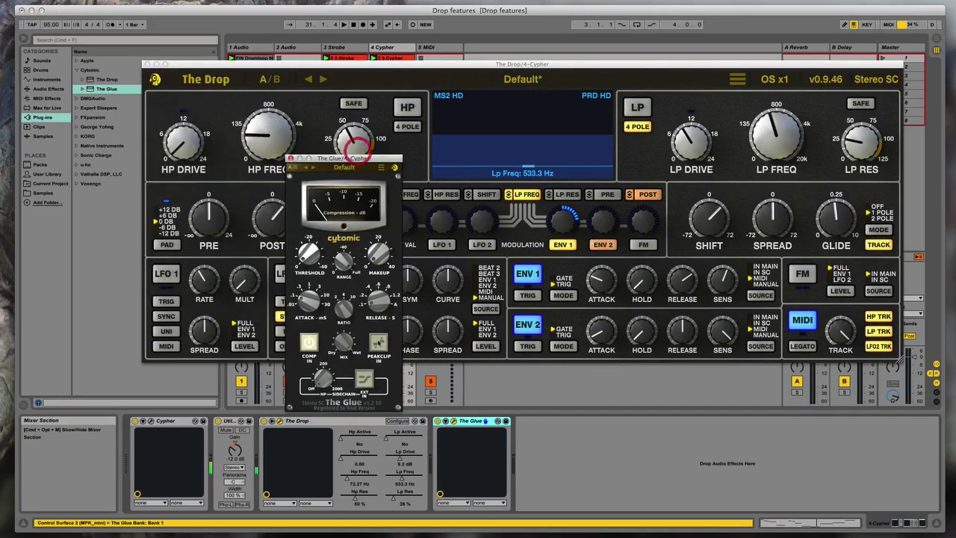
{"action": "left_click", "coordinate": [366, 379]}
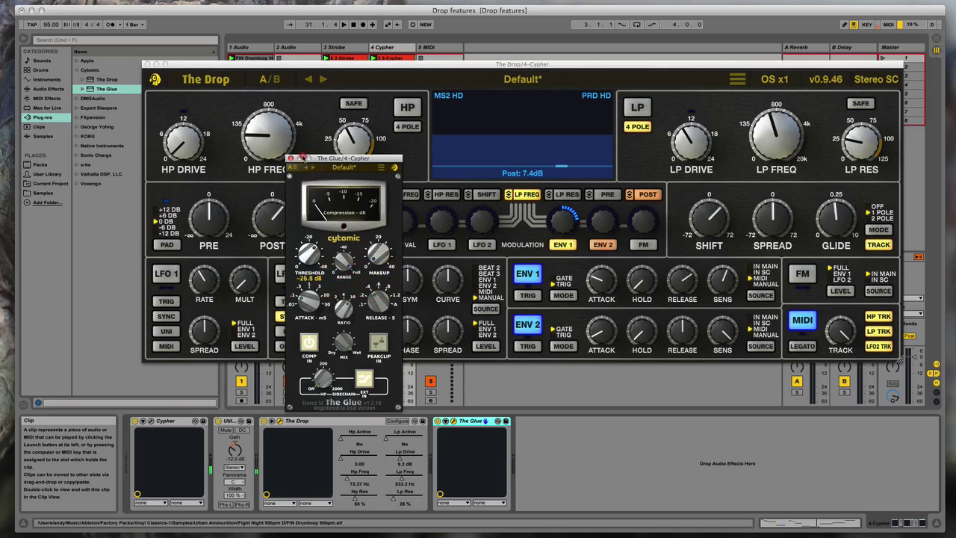
Duplicate the sidechain audio track and route the copy's output to 5-Cypher, into The Glue's 3/4 input
{"action": "left_click", "coordinate": [296, 48]}
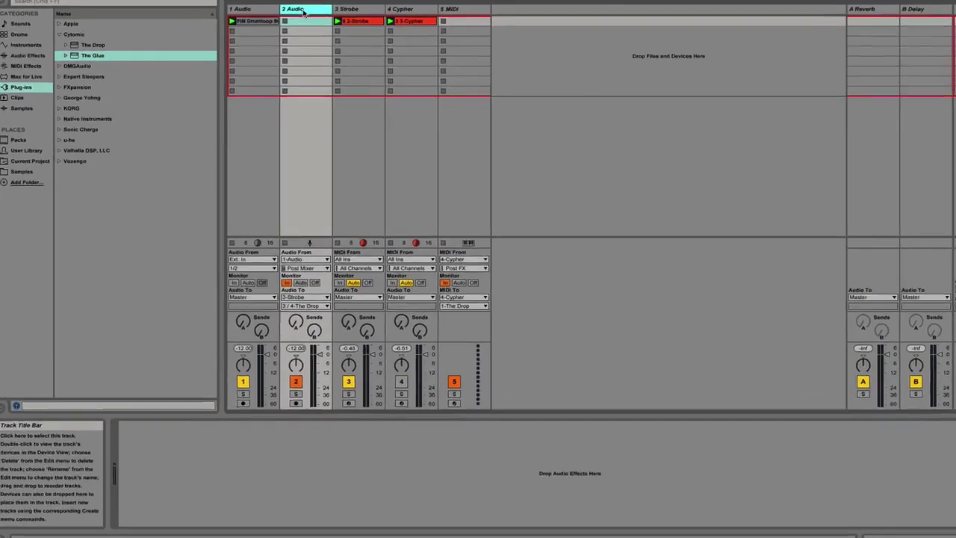
{"action": "key", "text": "super+d"}
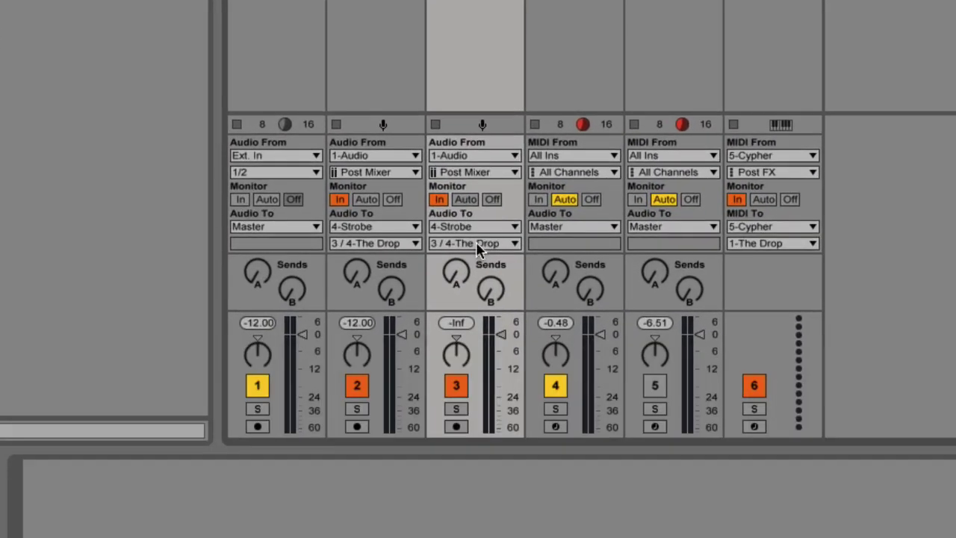
{"action": "left_click_drag", "start_coordinate": [467, 230], "coordinate": [486, 347]}
{"action": "left_click_drag", "start_coordinate": [489, 244], "coordinate": [482, 296]}
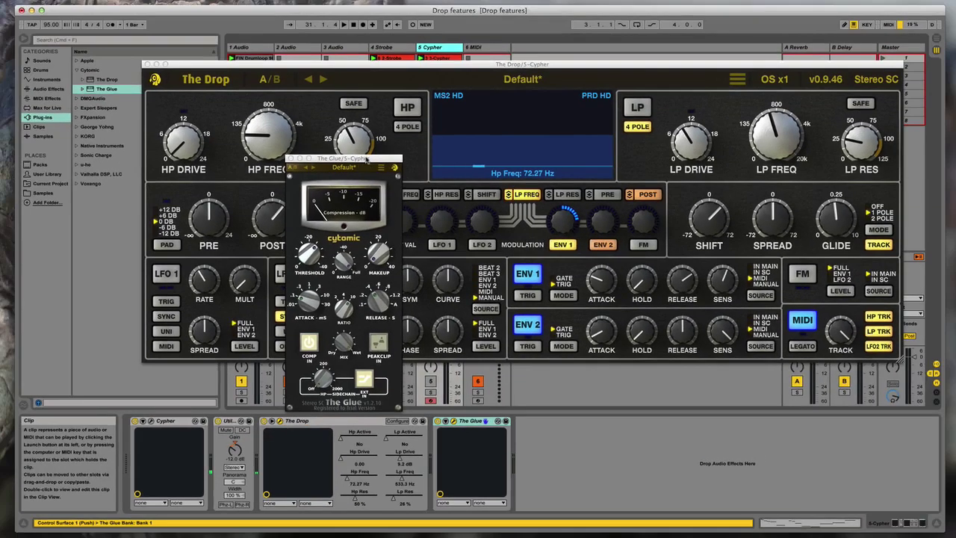
Adjust The Glue's threshold on the Cypher track and play the mix with the Cypher track unmuted
{"action": "left_click_drag", "start_coordinate": [314, 257], "coordinate": [317, 262]}
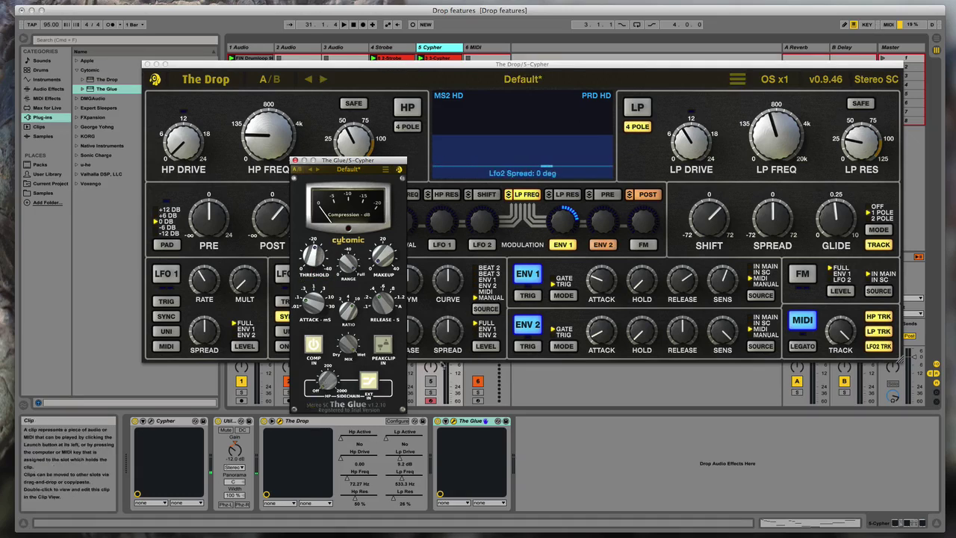
{"action": "key", "text": "space"}
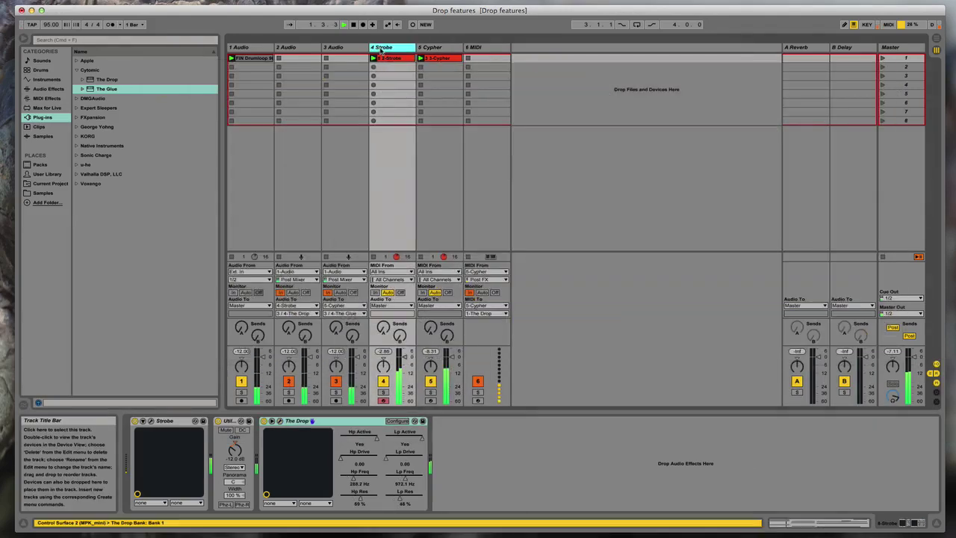
Mute the Strobe track and review The Drop's filter movement on it, closing the plug-in window
{"action": "left_click", "coordinate": [390, 360]}
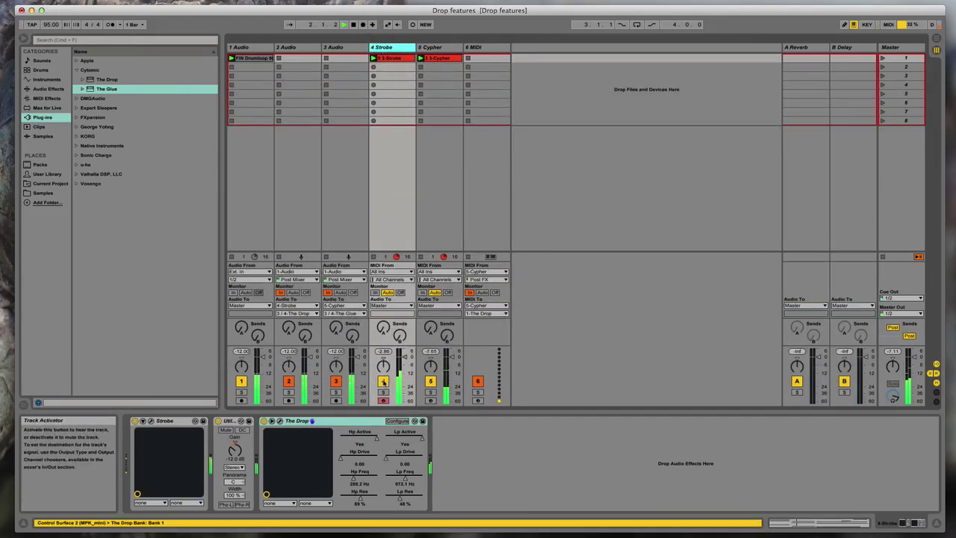
{"action": "left_click", "coordinate": [383, 381]}
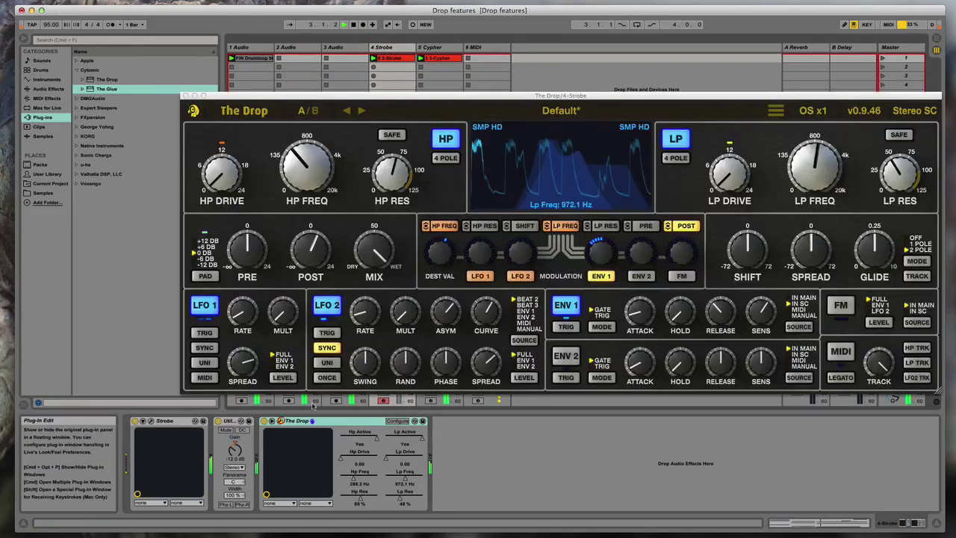
{"action": "left_click", "coordinate": [281, 421]}
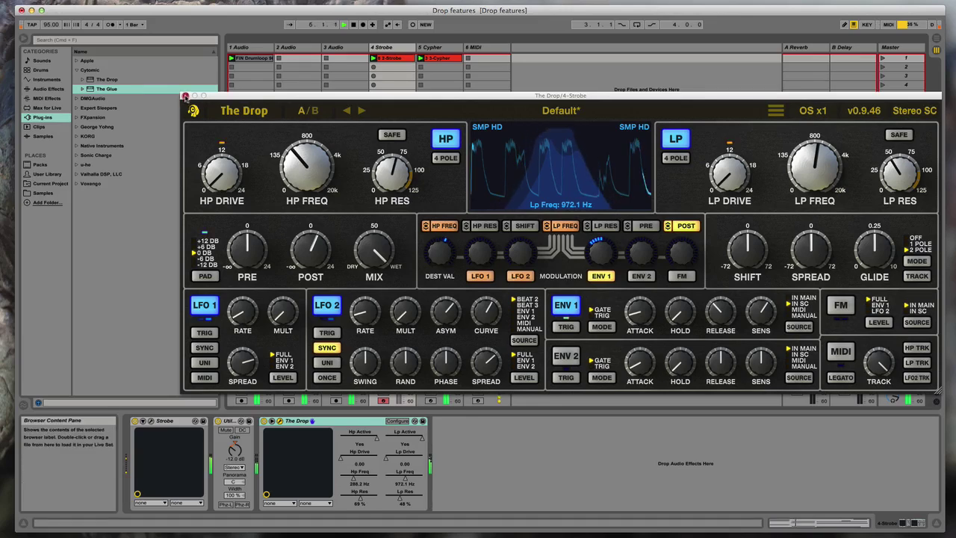
{"action": "left_click", "coordinate": [186, 96]}
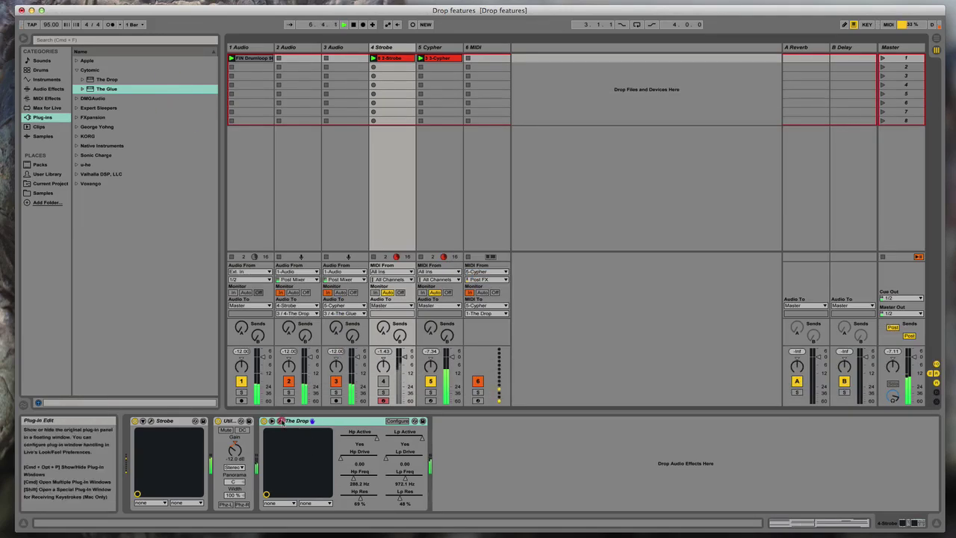
{"action": "left_click", "coordinate": [280, 421]}
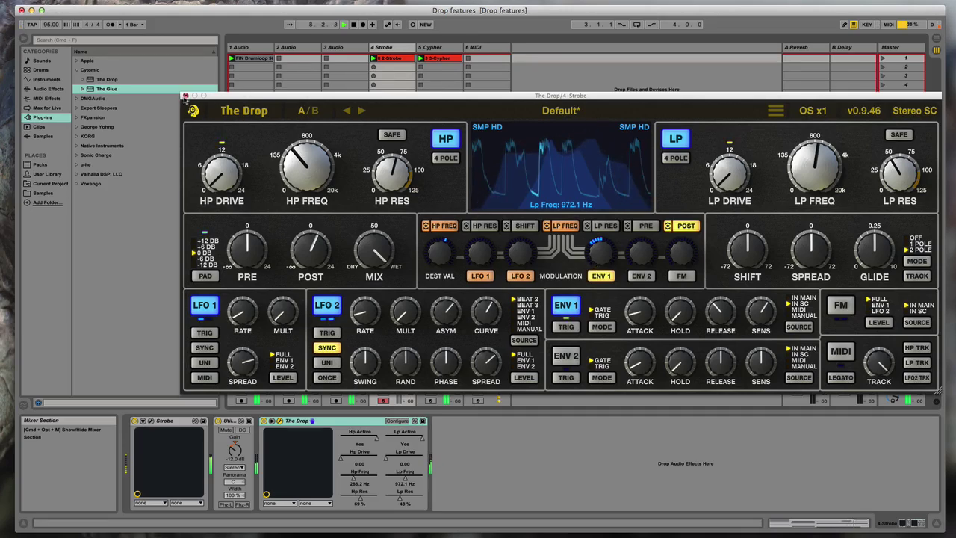
{"action": "left_click", "coordinate": [186, 95]}
Open the Cypher track's plug-ins and enable both the HP and LP filters in The Drop
{"action": "left_click", "coordinate": [435, 46]}
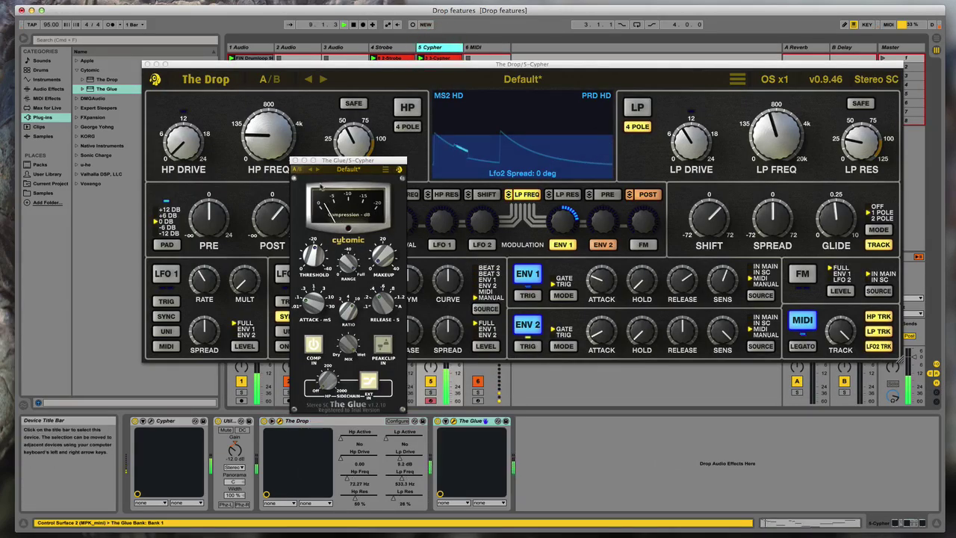
{"action": "left_click", "coordinate": [424, 126]}
{"action": "left_click", "coordinate": [407, 107]}
{"action": "left_click", "coordinate": [638, 107]}
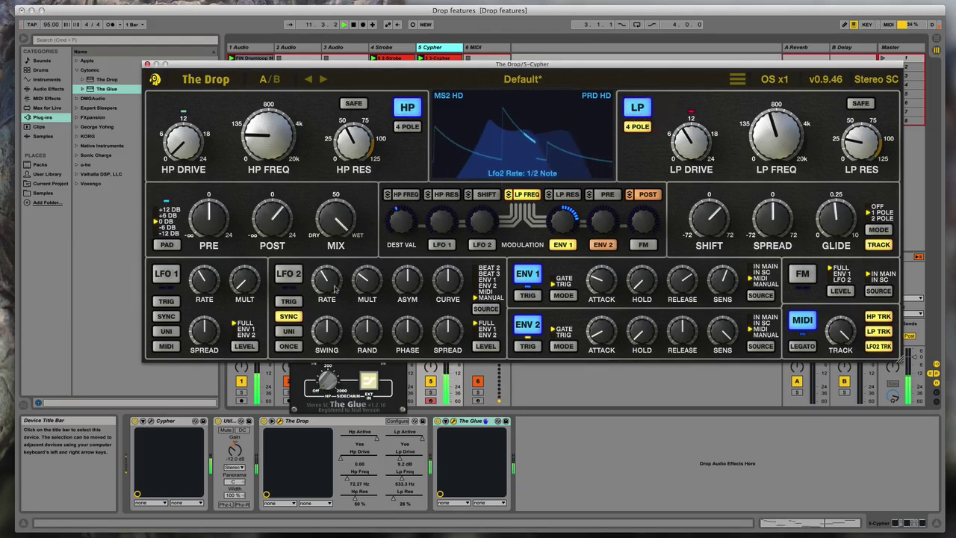
Compare The Glue bypassed and active on Cypher, and adjust its threshold to about -24.6 dB along with makeup, release and attack
{"action": "left_click", "coordinate": [438, 421]}
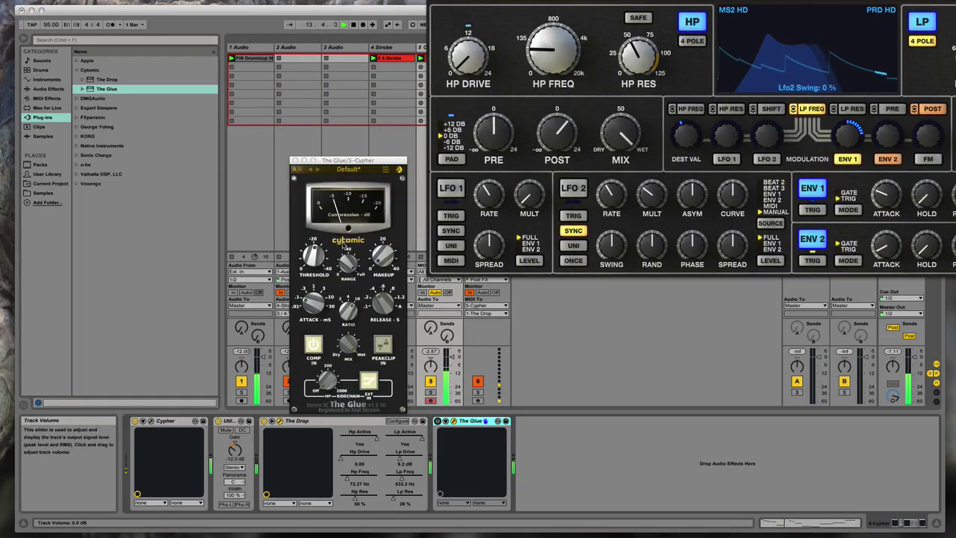
{"action": "left_click", "coordinate": [438, 421]}
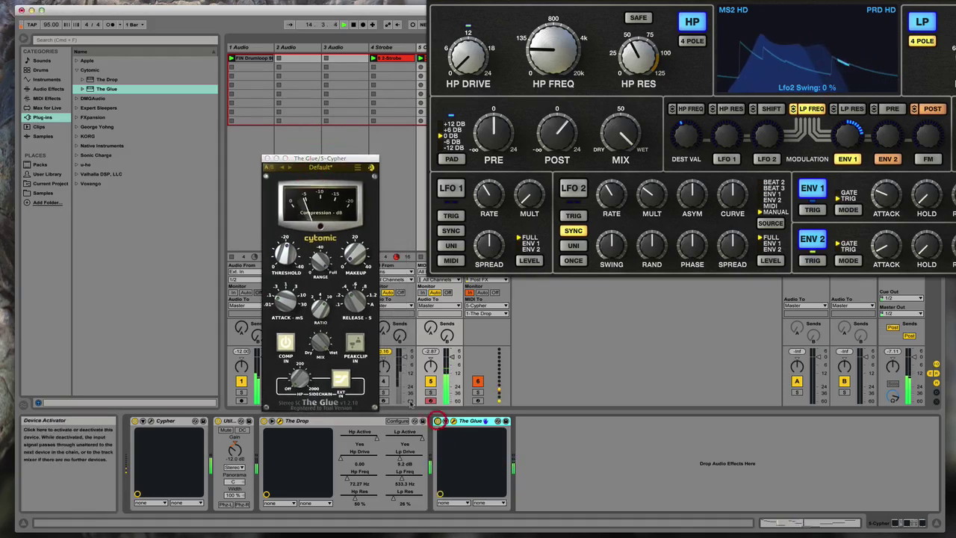
{"action": "left_click", "coordinate": [285, 240]}
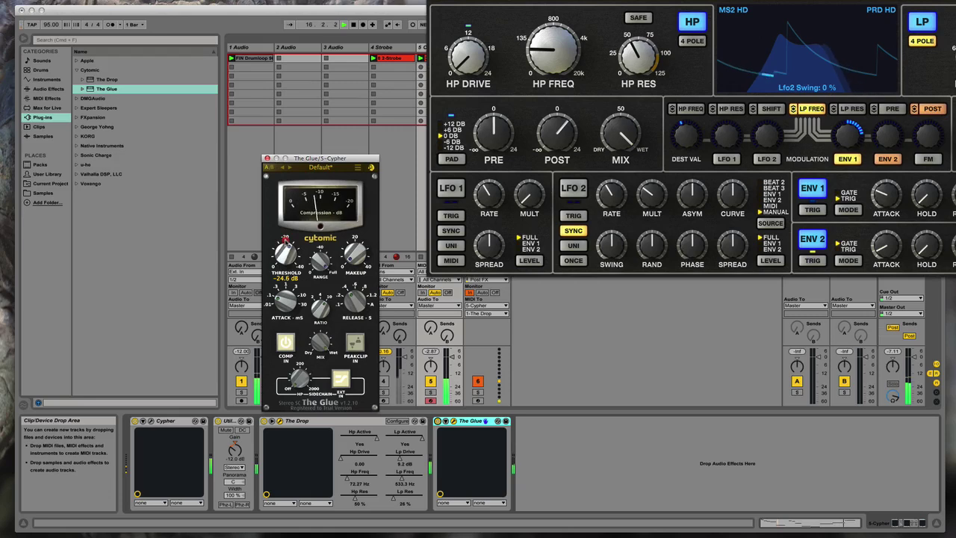
{"action": "mouse_move", "coordinate": [359, 244]}
{"action": "left_mouse_down"}
{"action": "mouse_move", "coordinate": [355, 230]}
{"action": "mouse_move", "coordinate": [356, 238]}
{"action": "left_mouse_up"}
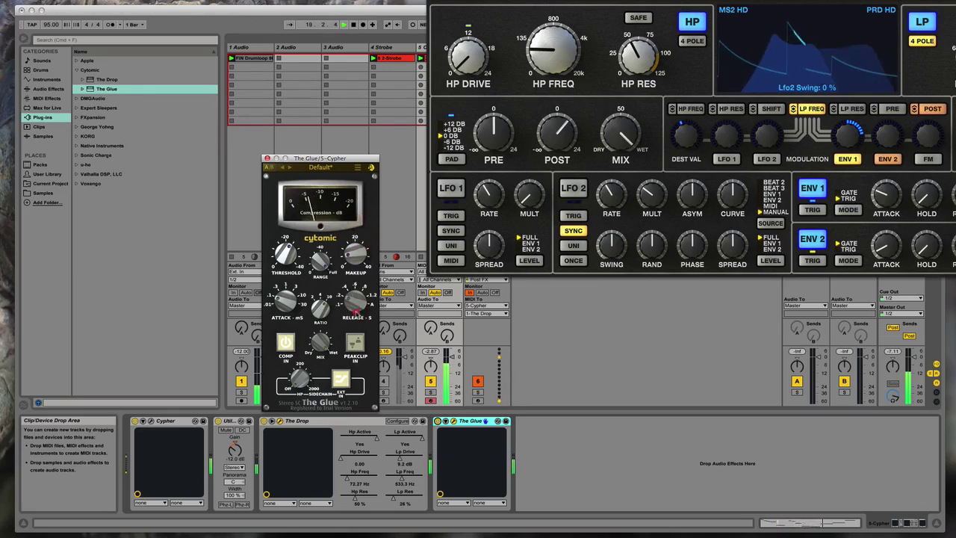
{"action": "left_click_drag", "start_coordinate": [356, 312], "coordinate": [355, 302]}
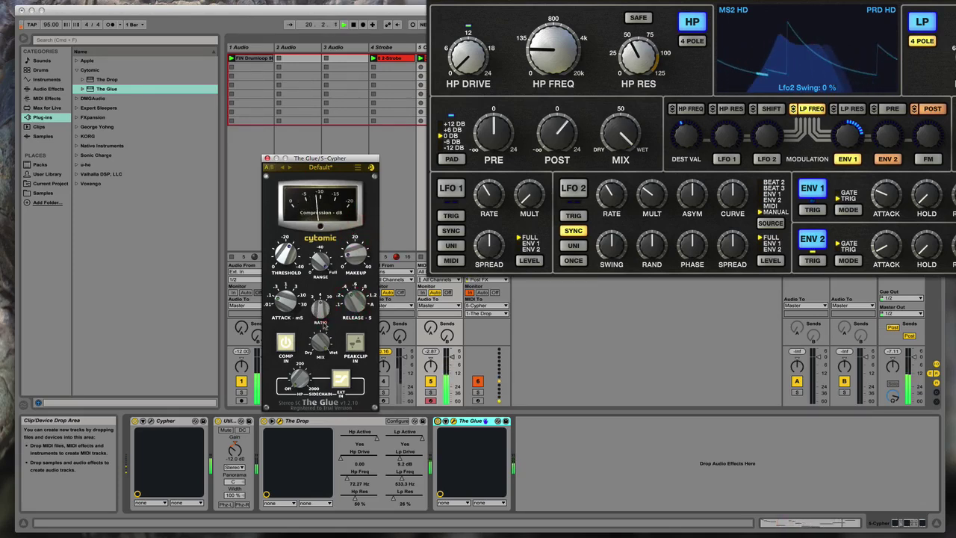
{"action": "left_click_drag", "start_coordinate": [284, 300], "coordinate": [285, 301]}
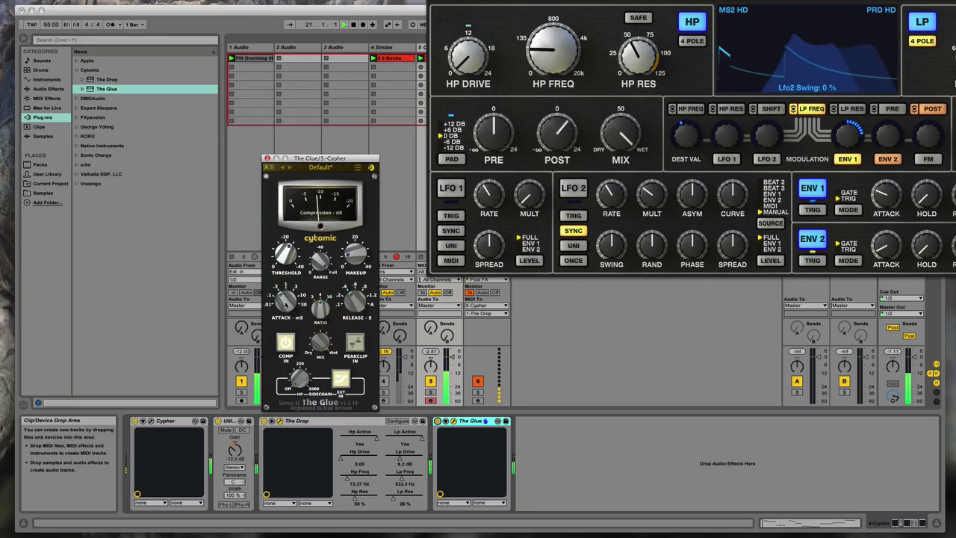
{"action": "left_click", "coordinate": [267, 159]}
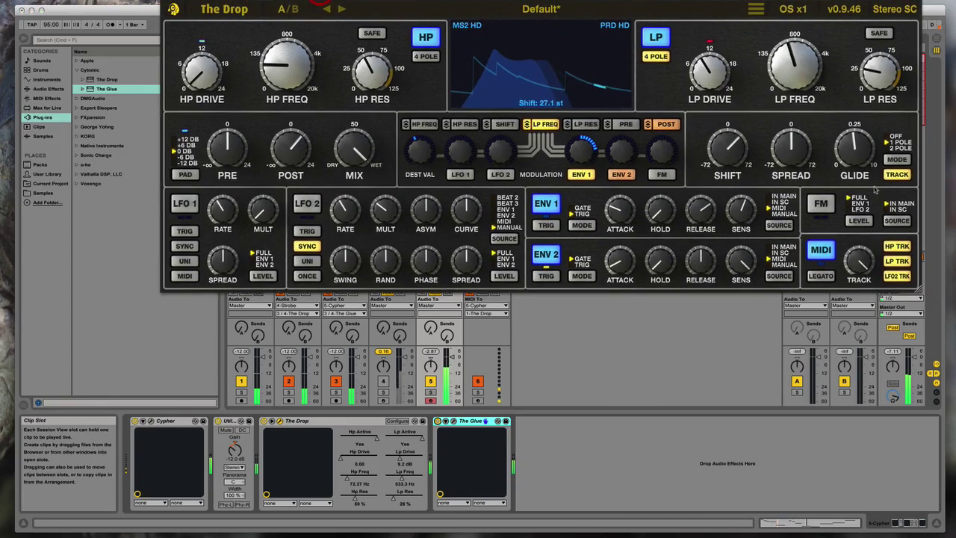
Turn off Glide's Track option in The Drop on Cypher and change the low-pass filter model to JPR HD
{"action": "left_click", "coordinate": [896, 174]}
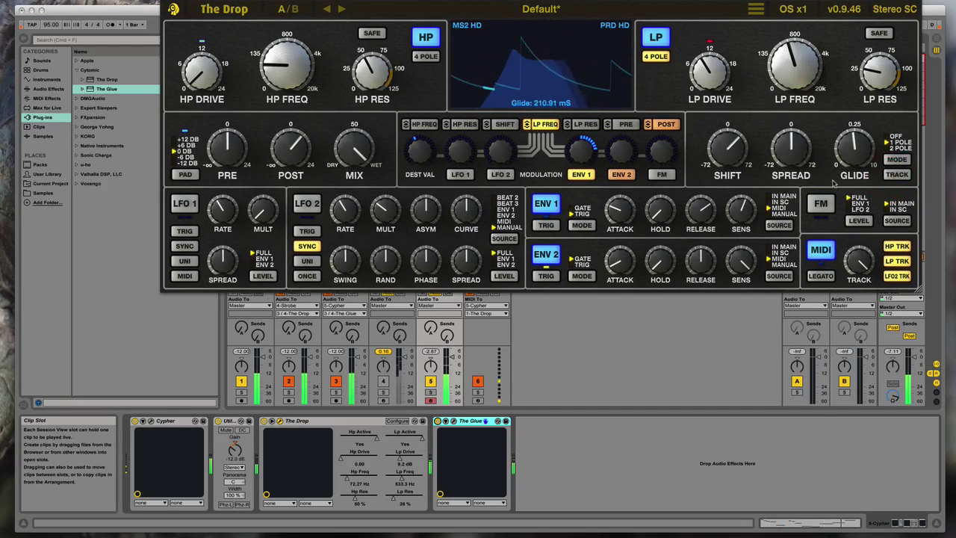
{"action": "mouse_move", "coordinate": [710, 73]}
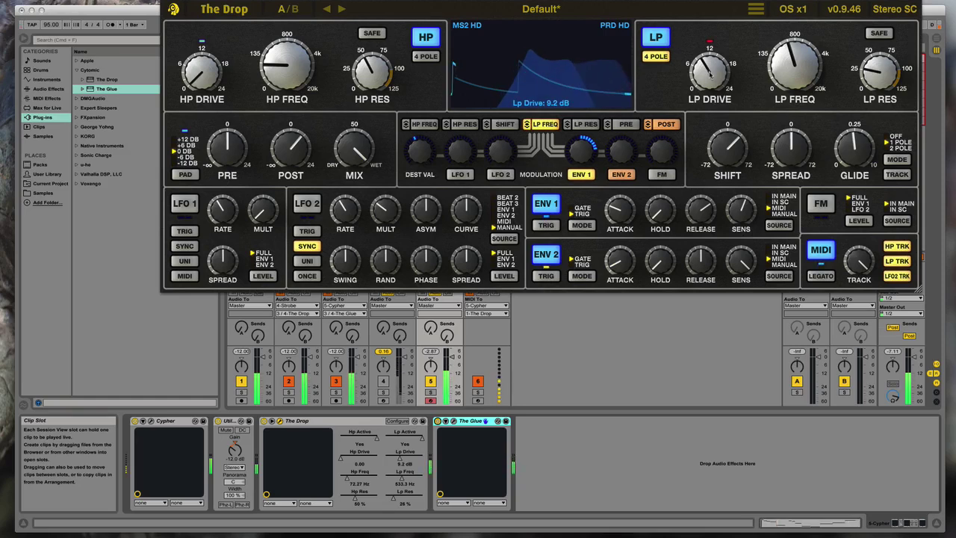
{"action": "left_click", "coordinate": [625, 23]}
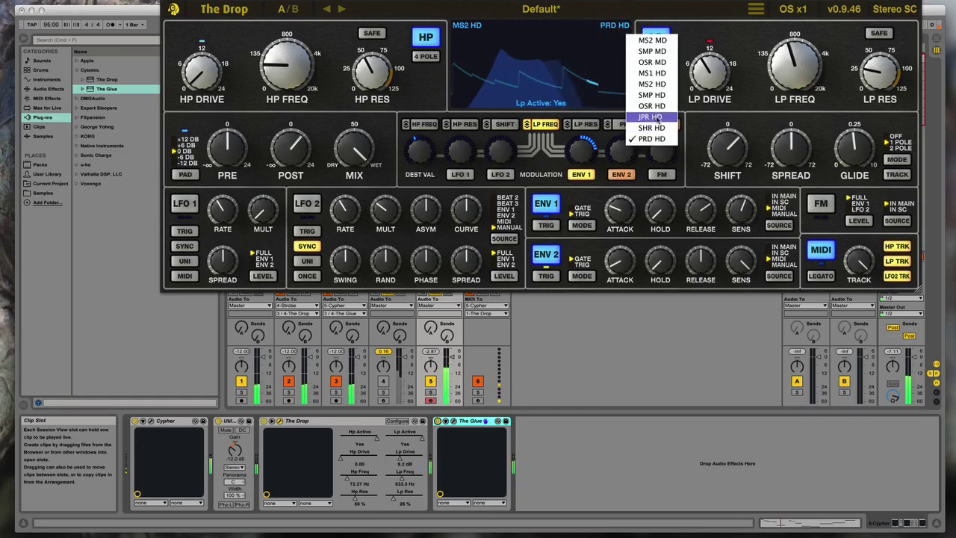
{"action": "left_click", "coordinate": [656, 118]}
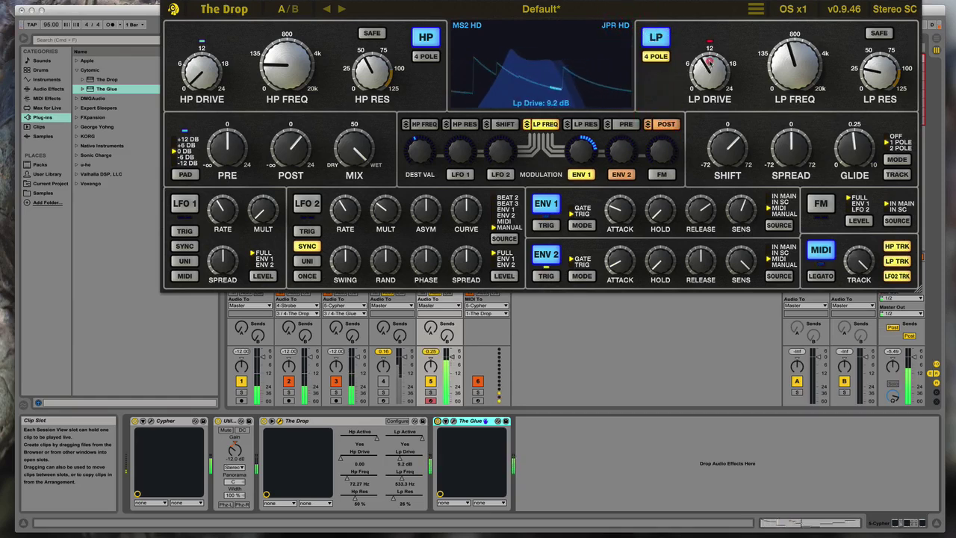
Raise The Drop's LP Drive on Cypher to about 18 dB, lower HP Freq slightly and set LP Freq to about 3.9 kHz
{"action": "left_click_drag", "start_coordinate": [710, 63], "coordinate": [710, 37]}
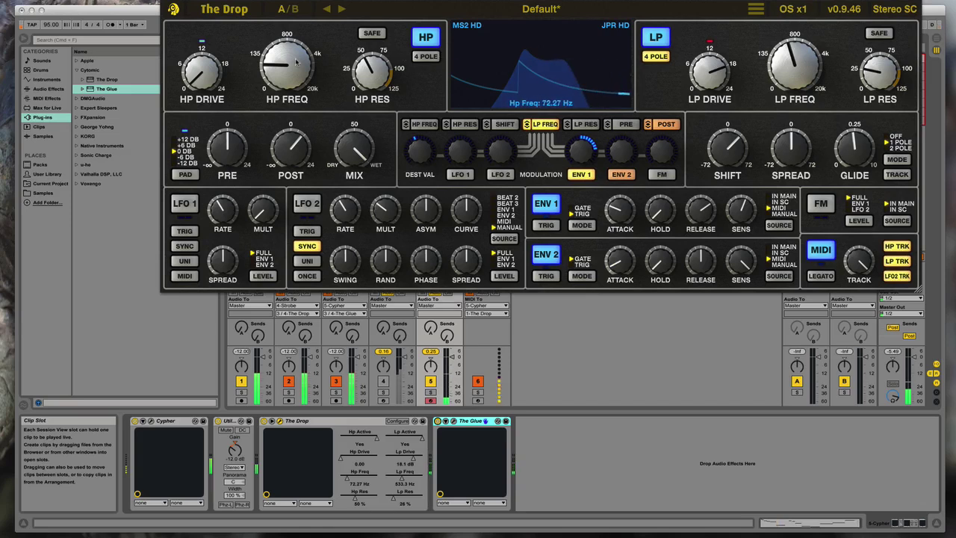
{"action": "mouse_move", "coordinate": [296, 63]}
{"action": "left_mouse_down"}
{"action": "mouse_move", "coordinate": [295, 55]}
{"action": "mouse_move", "coordinate": [296, 64]}
{"action": "left_mouse_up"}
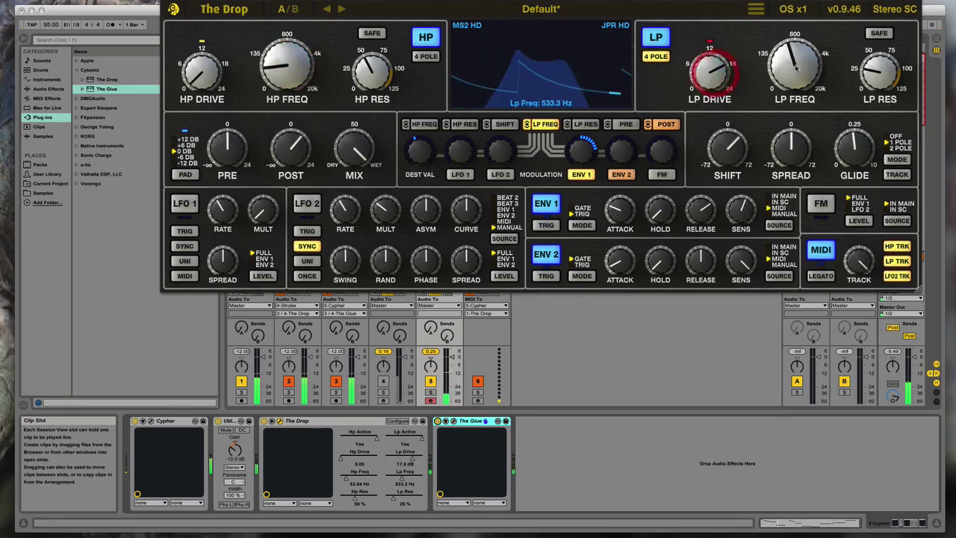
{"action": "left_click_drag", "start_coordinate": [796, 67], "coordinate": [794, 47]}
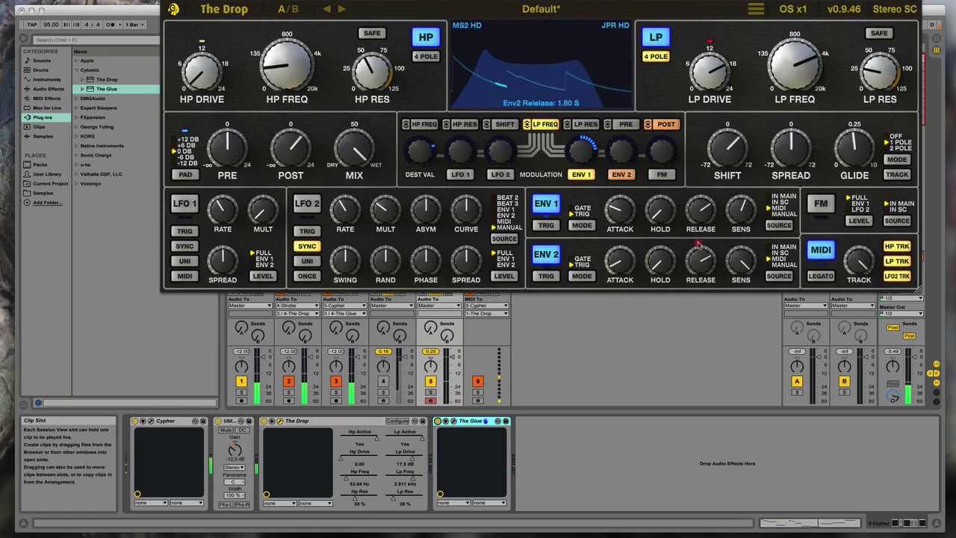
Change ENV 2's mode and shorten its release in The Drop on Cypher, and close the plug-in window
{"action": "left_click", "coordinate": [584, 259]}
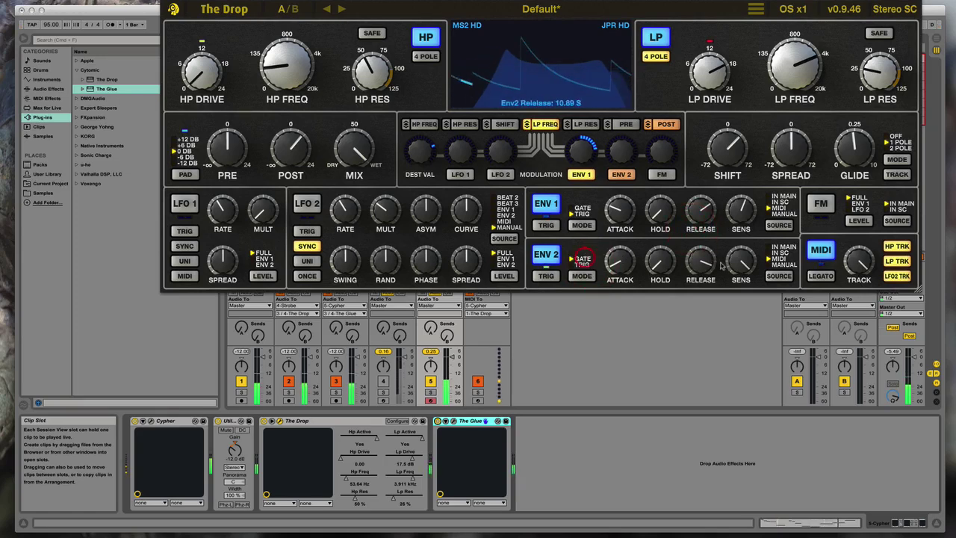
{"action": "left_click_drag", "start_coordinate": [701, 262], "coordinate": [709, 304]}
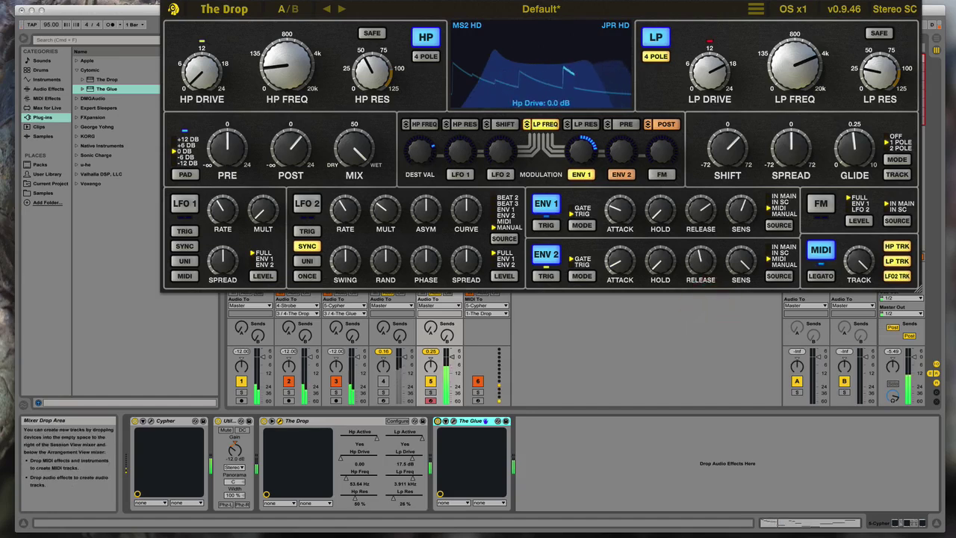
{"action": "left_click", "coordinate": [163, 5]}
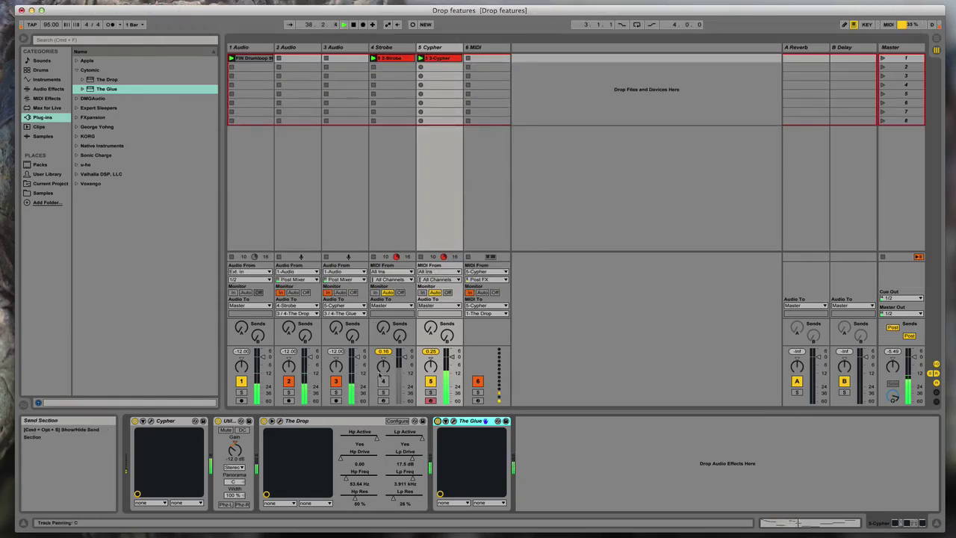
Unmute the Strobe track and open The Drop on the 1 Audio drum loop track
{"action": "key", "text": "F4"}
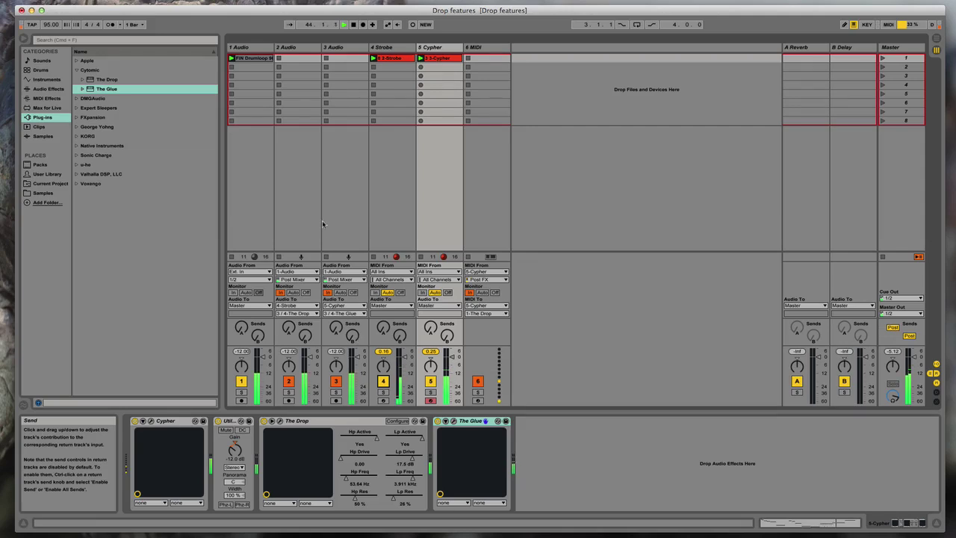
{"action": "left_click", "coordinate": [254, 54]}
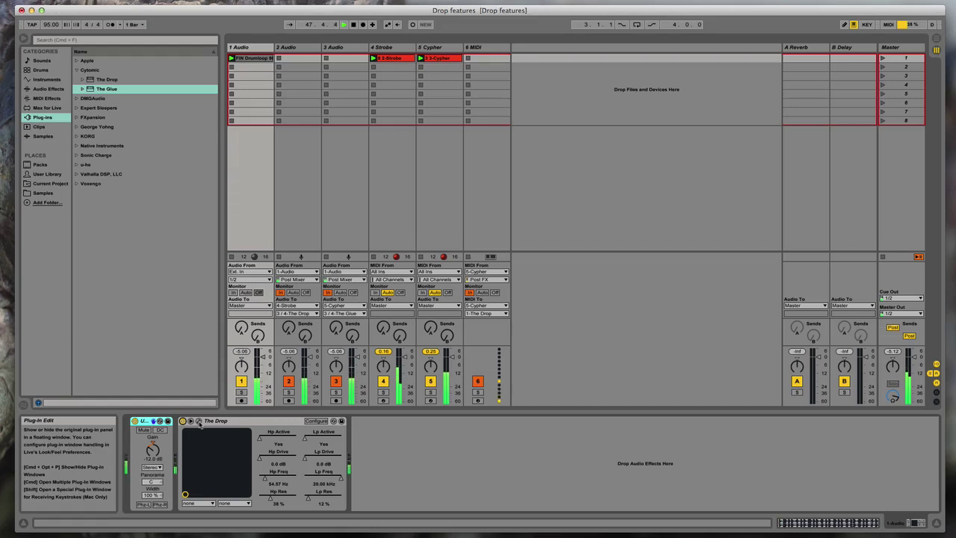
{"action": "left_click", "coordinate": [198, 421]}
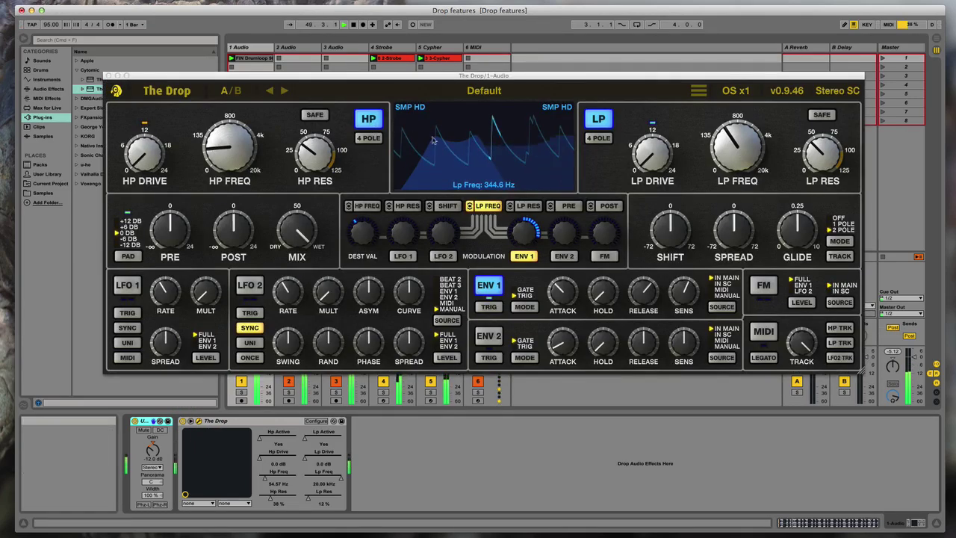
Set HP Res to about 48 % in The Drop on the drum loop track
{"action": "left_click_drag", "start_coordinate": [334, 152], "coordinate": [319, 137]}
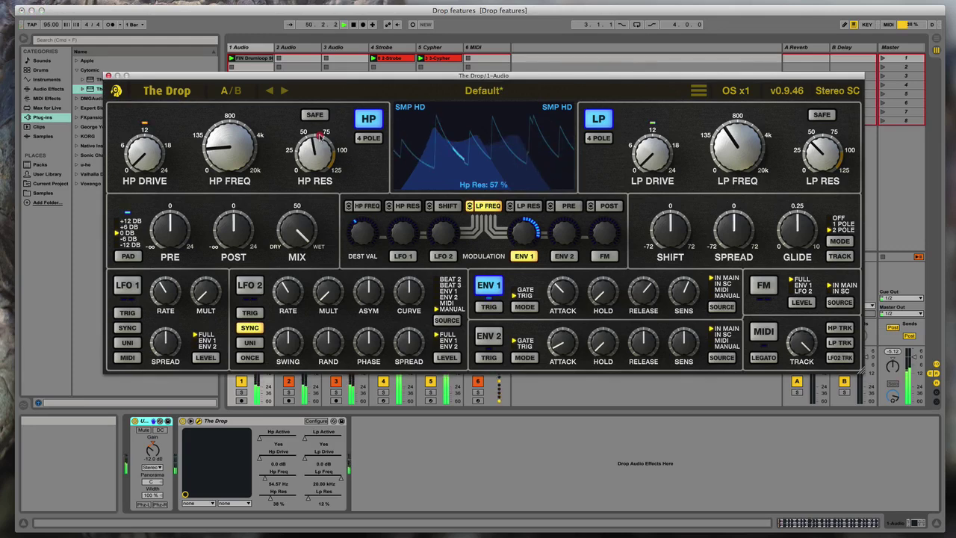
{"action": "mouse_move", "coordinate": [320, 137]}
{"action": "left_mouse_down"}
{"action": "mouse_move", "coordinate": [321, 74]}
{"action": "mouse_move", "coordinate": [321, 136]}
{"action": "left_mouse_up"}
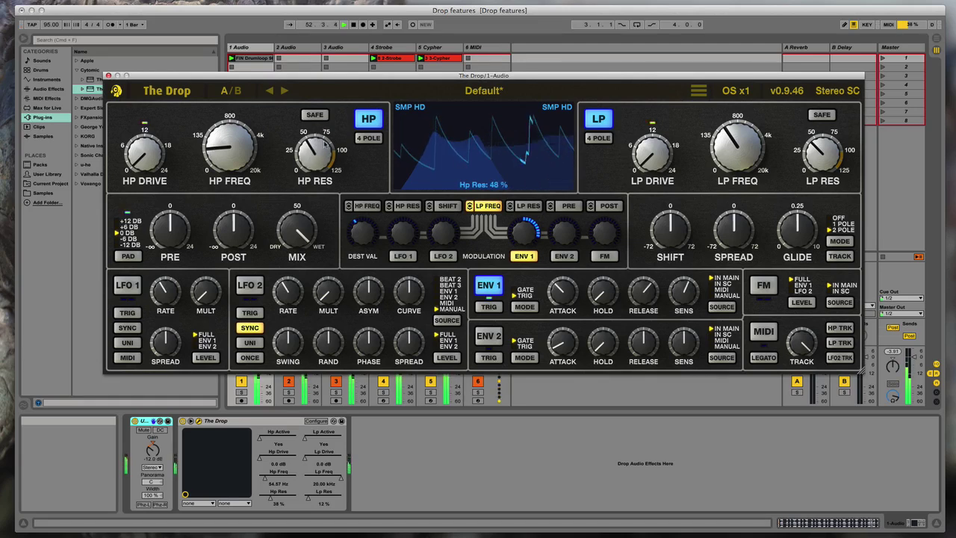
{"action": "mouse_move", "coordinate": [651, 148]}
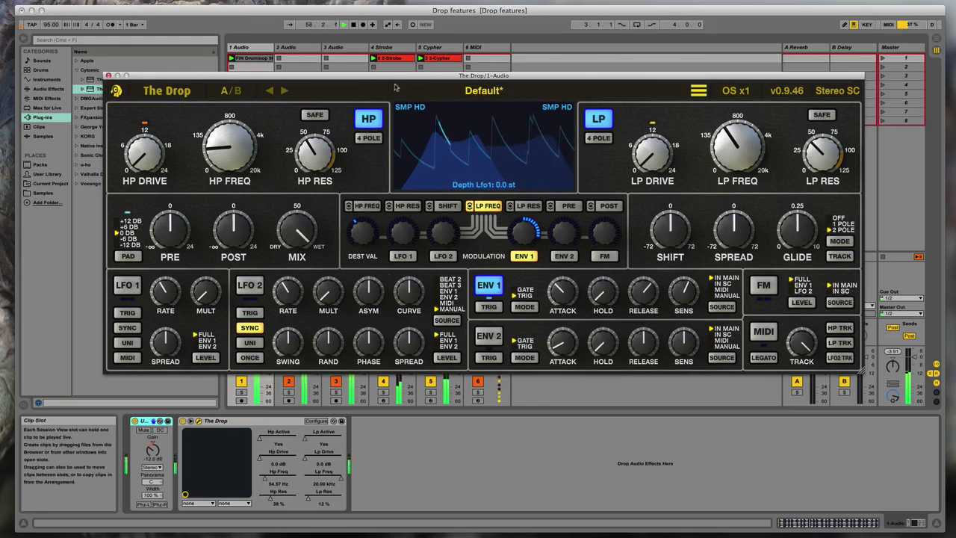
Move The Drop's window clear of the mixer controls and mute the Strobe and Cypher tracks
{"action": "left_click_drag", "start_coordinate": [396, 78], "coordinate": [491, 10]}
{"action": "left_click", "coordinate": [383, 381]}
{"action": "left_click", "coordinate": [431, 381]}
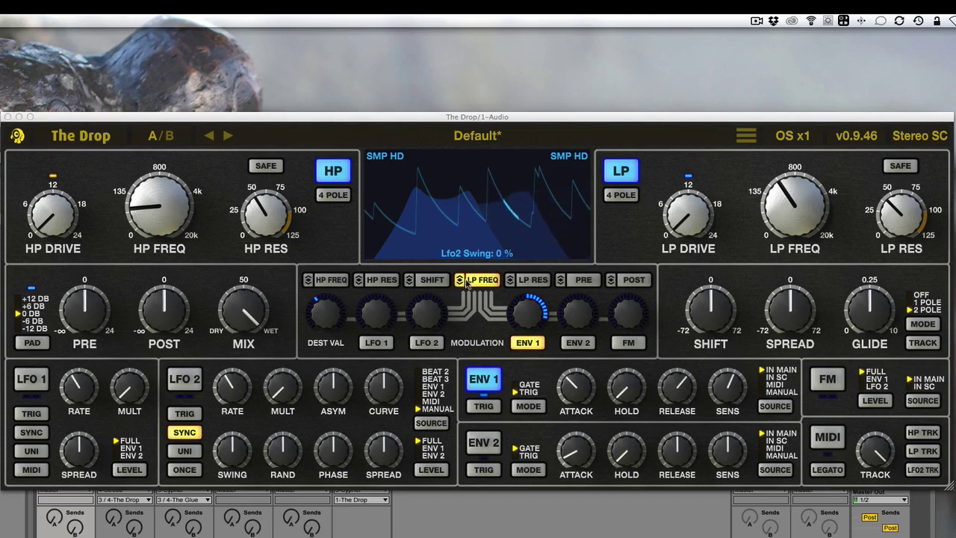
Select LFO 2 as a modulation source for LP Freq, activate LFO 2 and set its pattern to 8 steps
{"action": "left_click", "coordinate": [426, 342]}
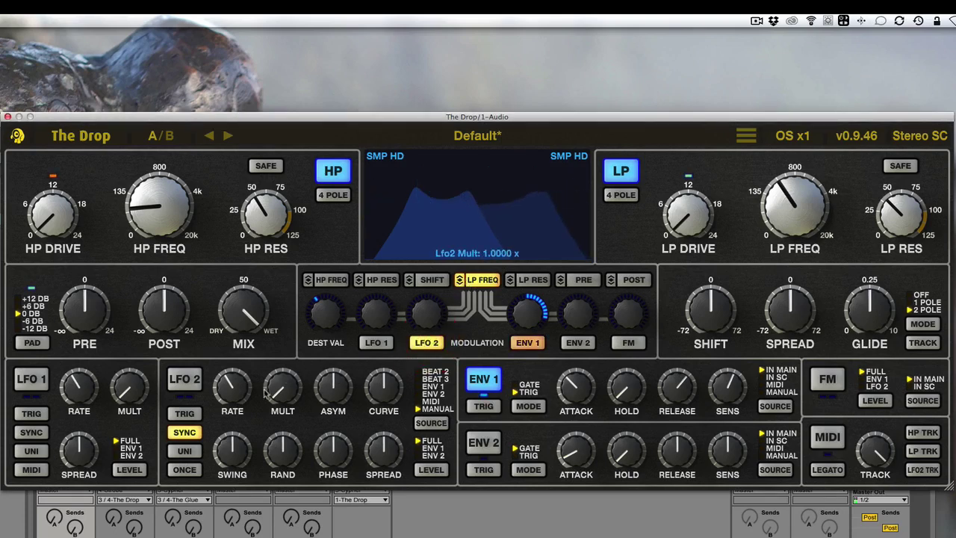
{"action": "left_click", "coordinate": [197, 381]}
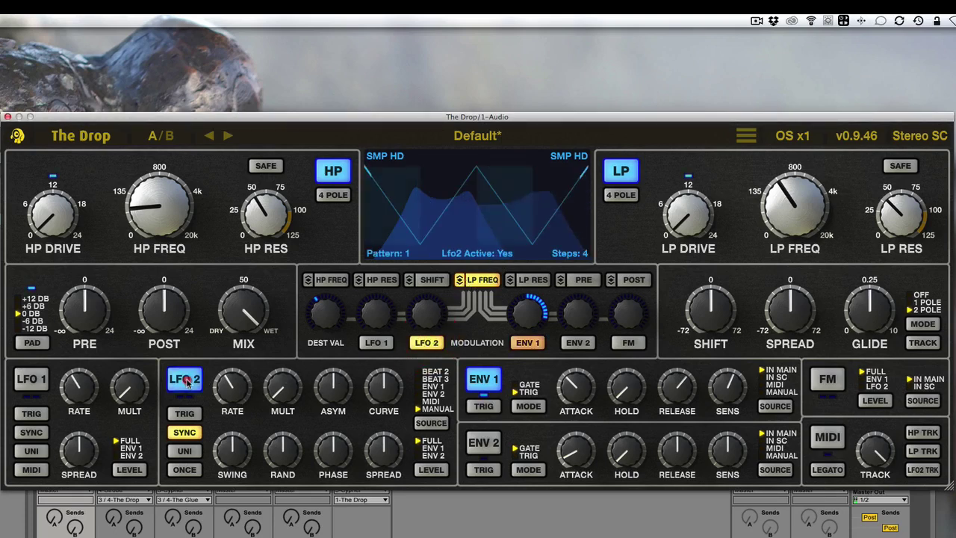
{"action": "left_click", "coordinate": [557, 254]}
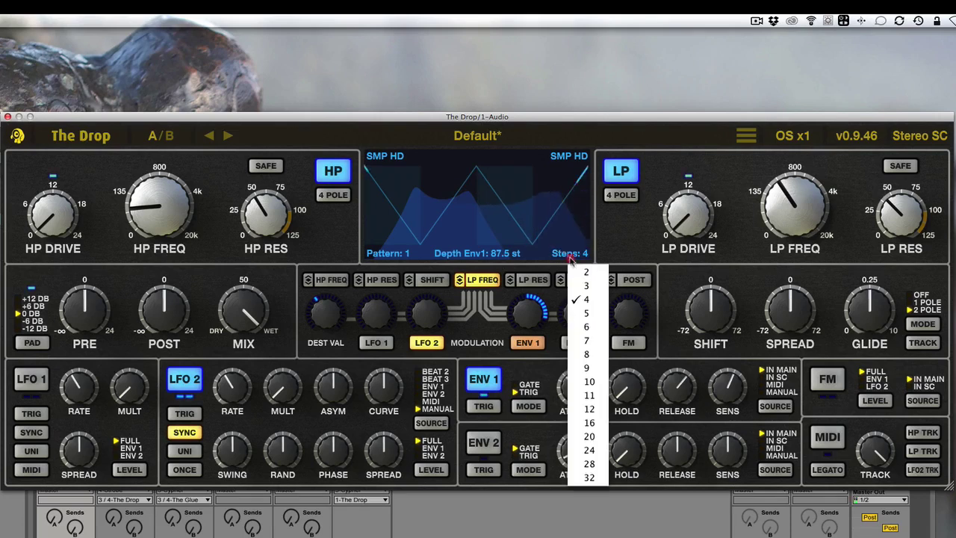
{"action": "left_click", "coordinate": [582, 357]}
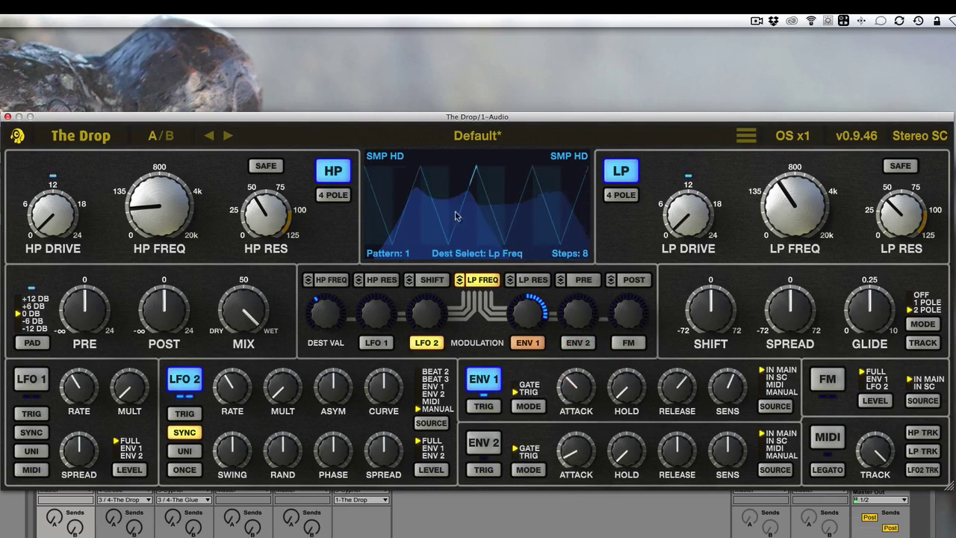
Draw uneven LFO 2 step levels with full peaks on steps 1 and 7 and lower peaks on 3 and 5, and raise its rate
{"action": "mouse_move", "coordinate": [392, 220]}
{"action": "left_mouse_down"}
{"action": "mouse_move", "coordinate": [405, 209]}
{"action": "mouse_move", "coordinate": [573, 204]}
{"action": "mouse_move", "coordinate": [415, 203]}
{"action": "mouse_move", "coordinate": [387, 196]}
{"action": "mouse_move", "coordinate": [377, 176]}
{"action": "mouse_move", "coordinate": [384, 160]}
{"action": "left_mouse_up"}
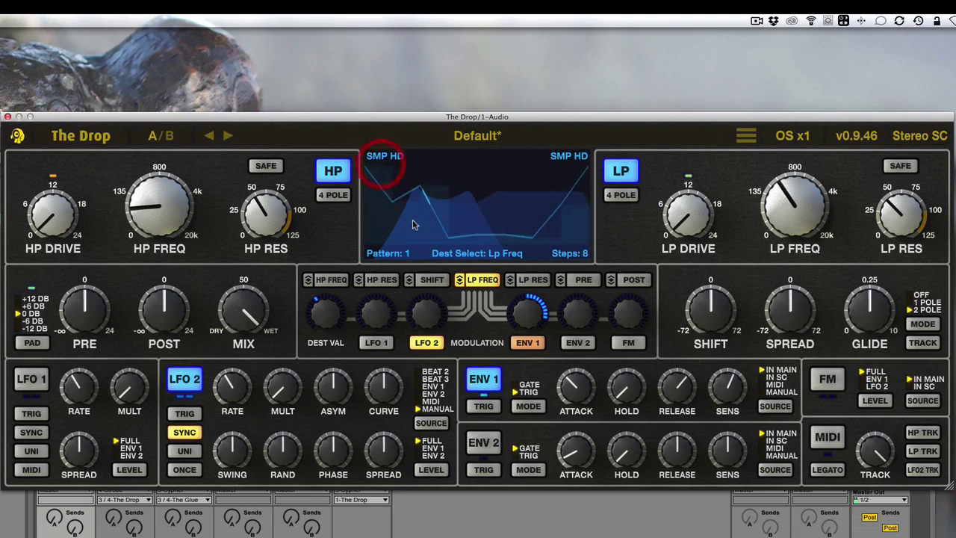
{"action": "left_click_drag", "start_coordinate": [417, 240], "coordinate": [420, 243]}
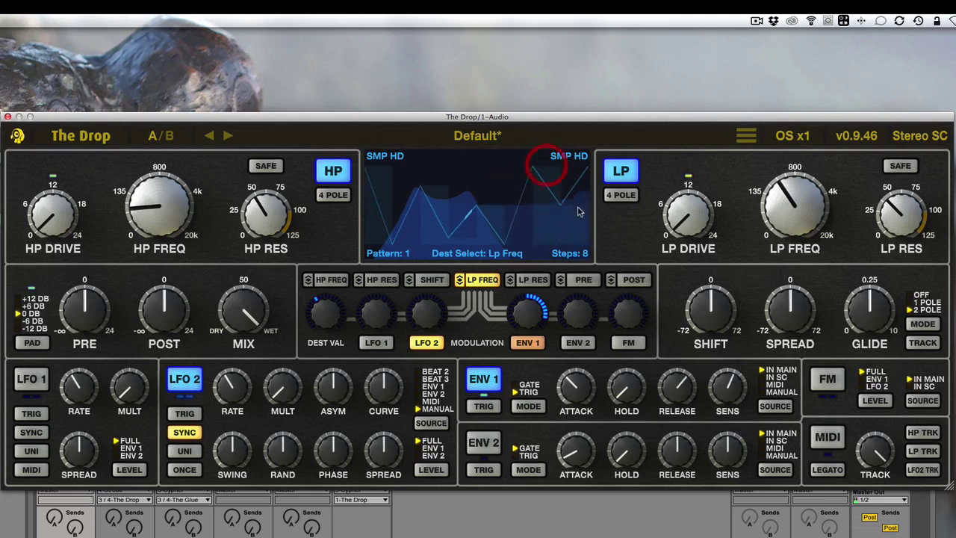
{"action": "left_click_drag", "start_coordinate": [231, 385], "coordinate": [231, 367]}
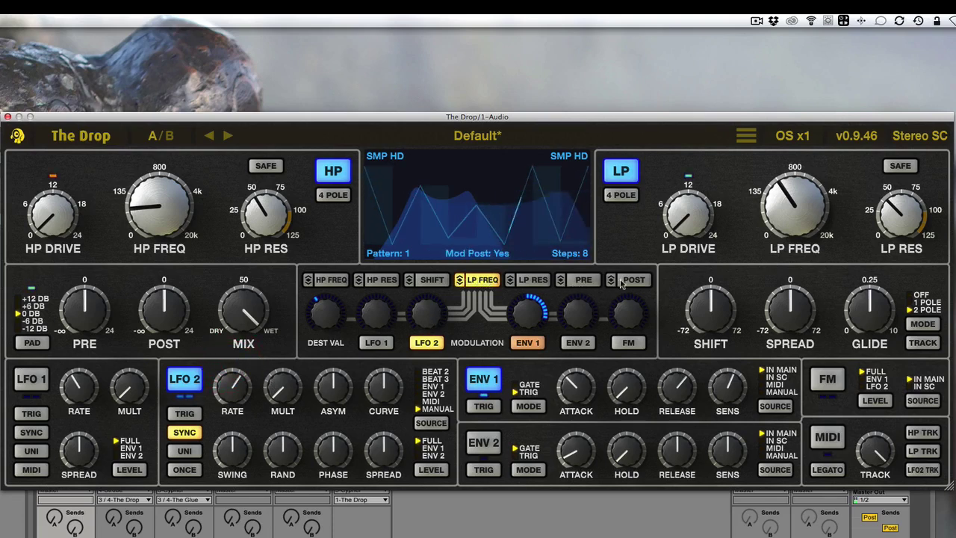
Select Pre as the modulation destination and set its LFO 2 depth to about 40 %
{"action": "left_click", "coordinate": [586, 282]}
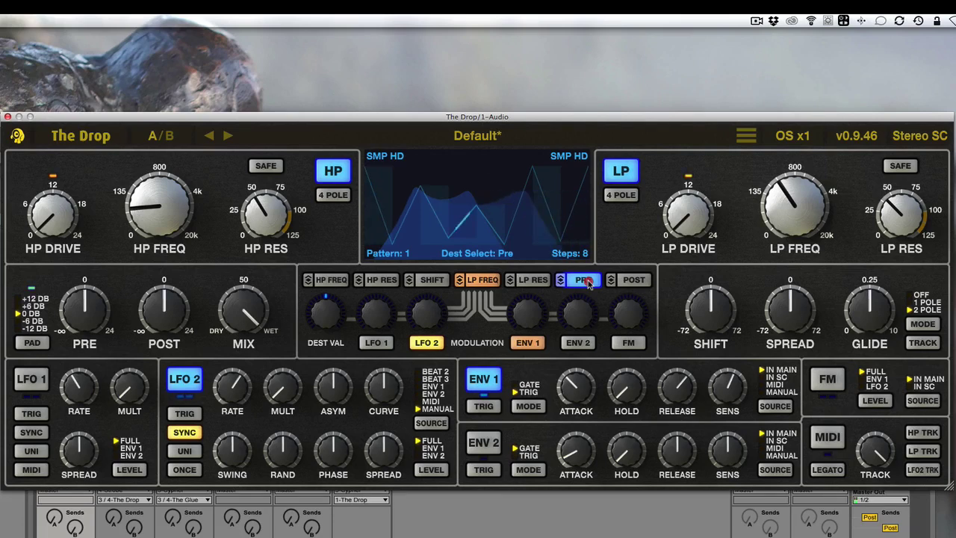
{"action": "left_click_drag", "start_coordinate": [528, 310], "coordinate": [526, 296]}
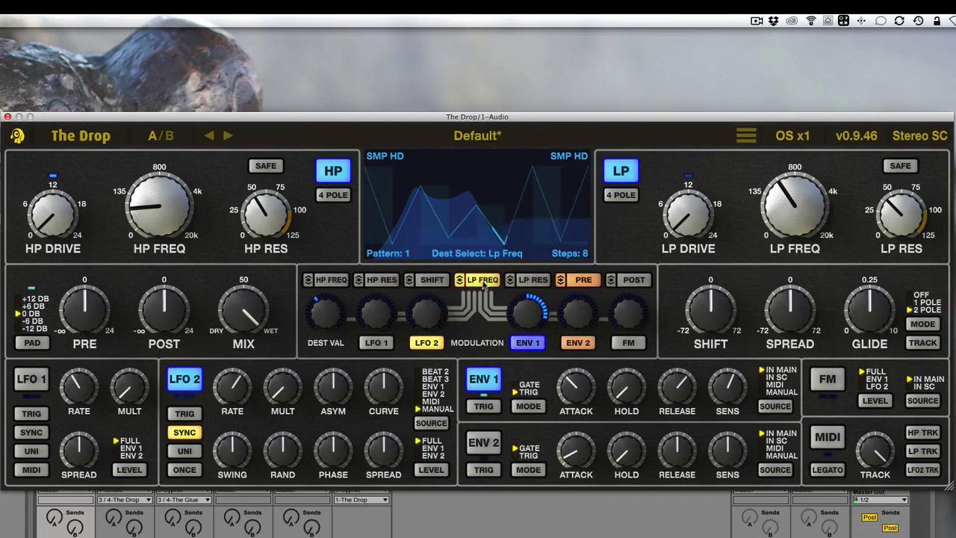
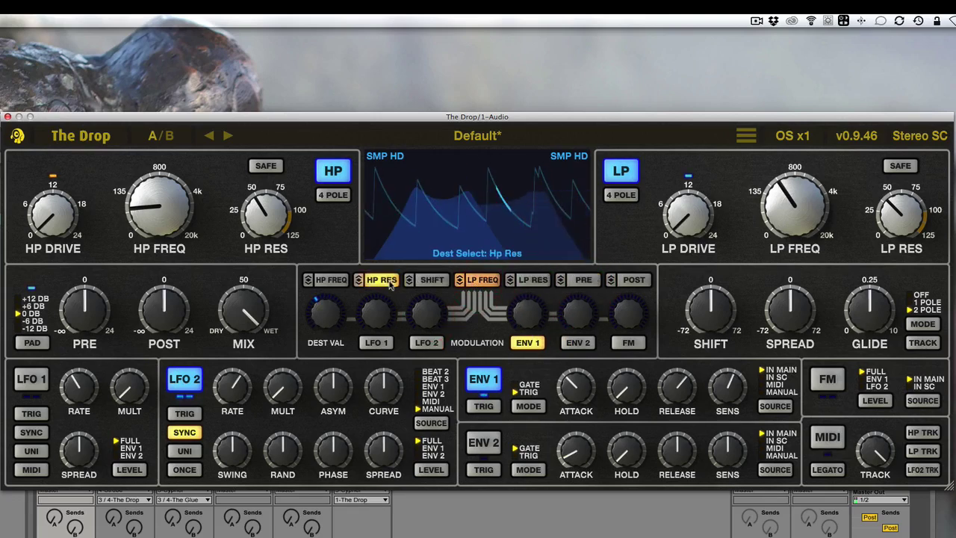
{"action": "left_click", "coordinate": [584, 279]}
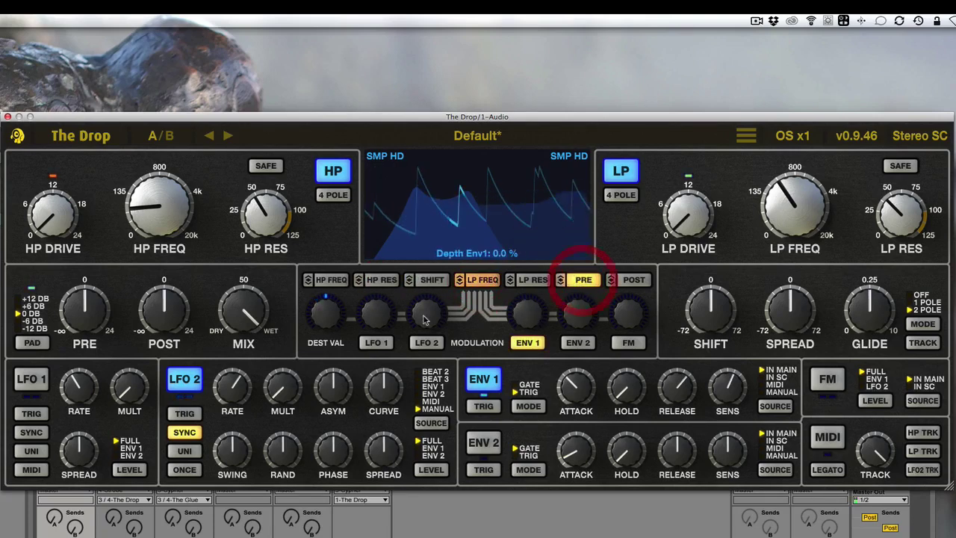
{"action": "left_click_drag", "start_coordinate": [429, 320], "coordinate": [422, 351]}
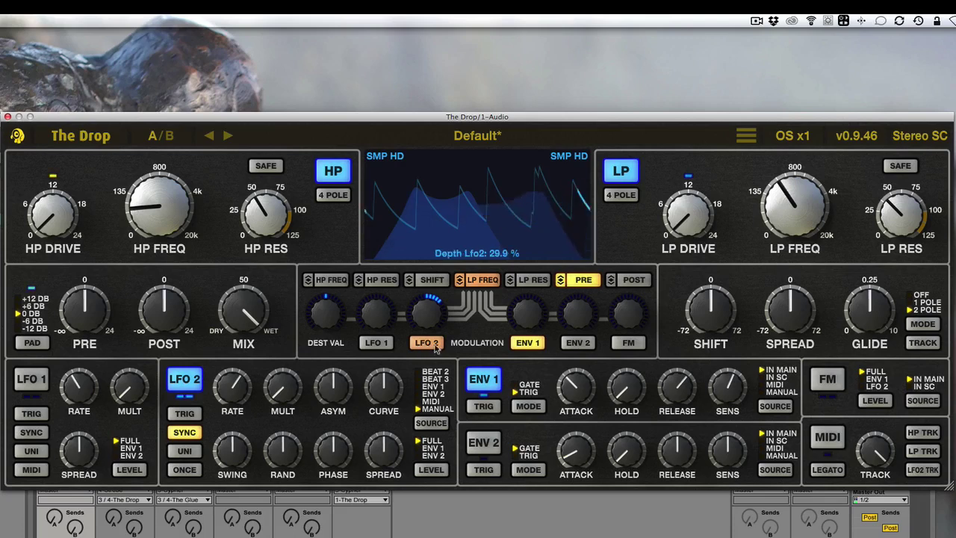
{"action": "left_click_drag", "start_coordinate": [430, 317], "coordinate": [429, 311]}
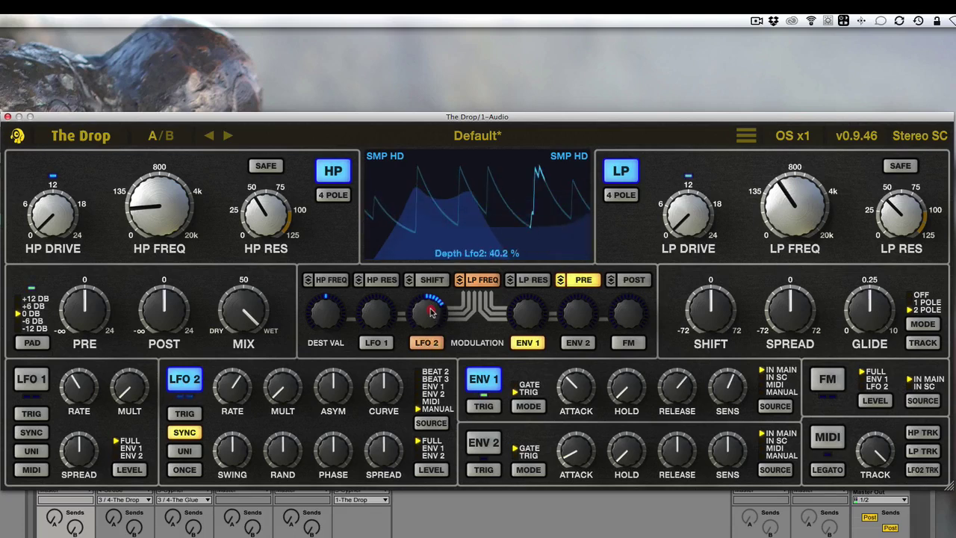
Display the LFO 2 source, compare the Pre modulation bypassed and active, and set LFO 2's Asym to 100 %
{"action": "left_click", "coordinate": [635, 343]}
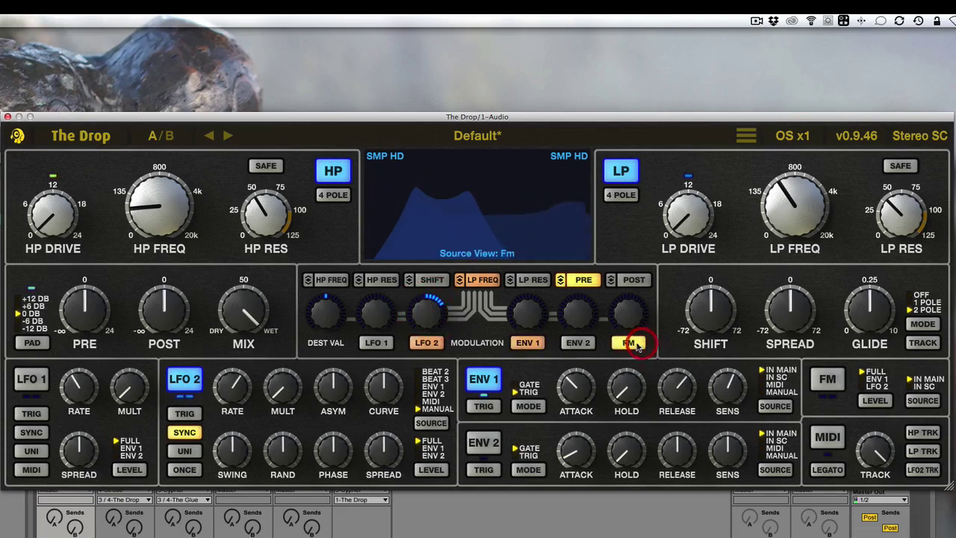
{"action": "left_click", "coordinate": [426, 342]}
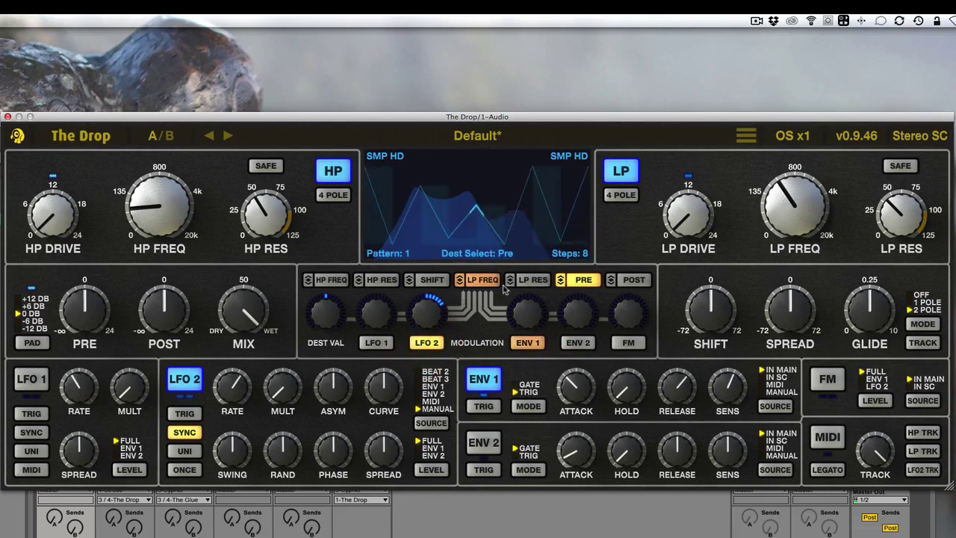
{"action": "left_click", "coordinate": [560, 281]}
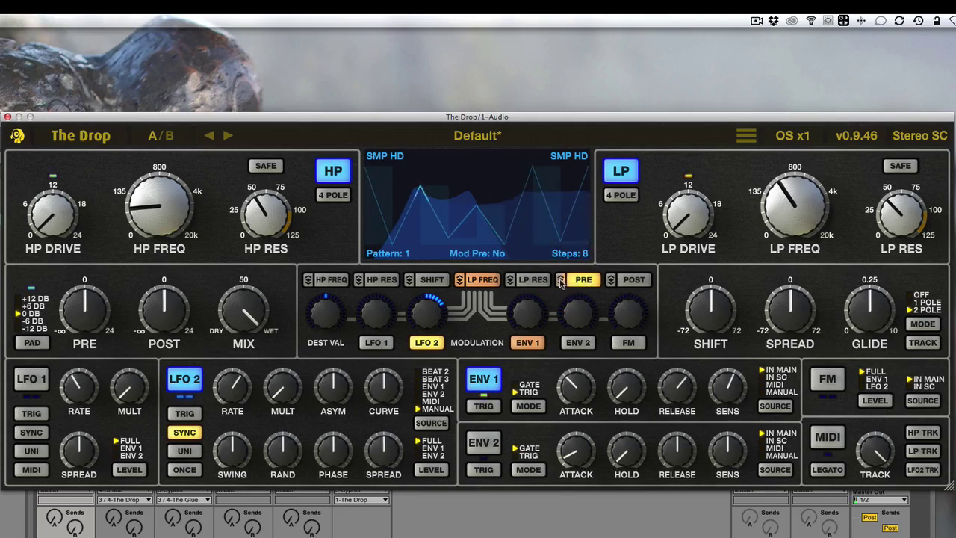
{"action": "left_click", "coordinate": [561, 281]}
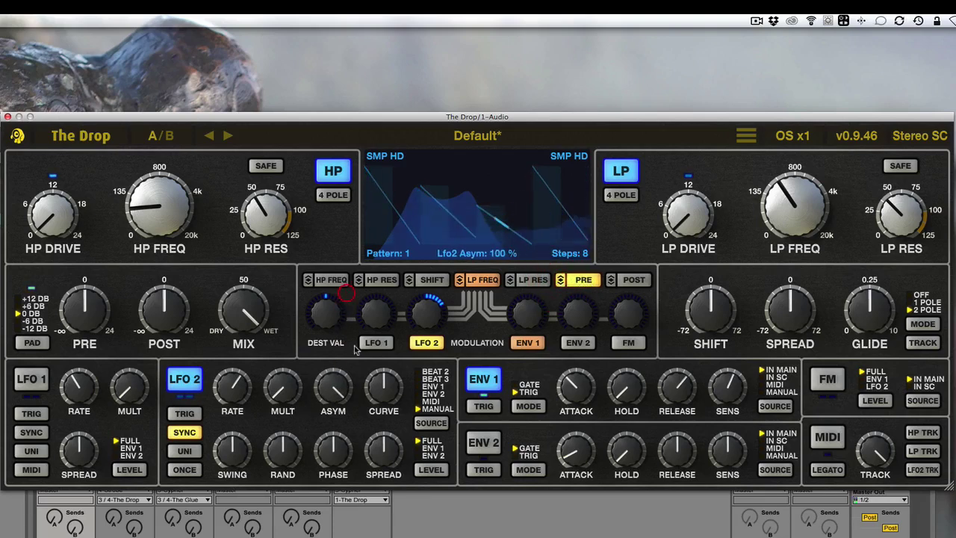
Switch off the LP filter and set LFO 2's source to Beat 2, testing its sync off and on again
{"action": "left_click", "coordinate": [622, 171]}
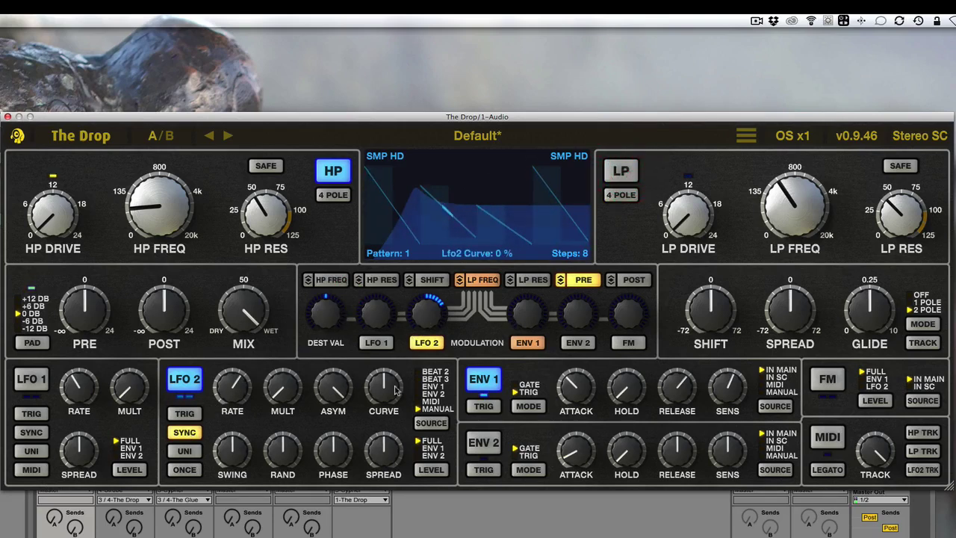
{"action": "left_click", "coordinate": [419, 371]}
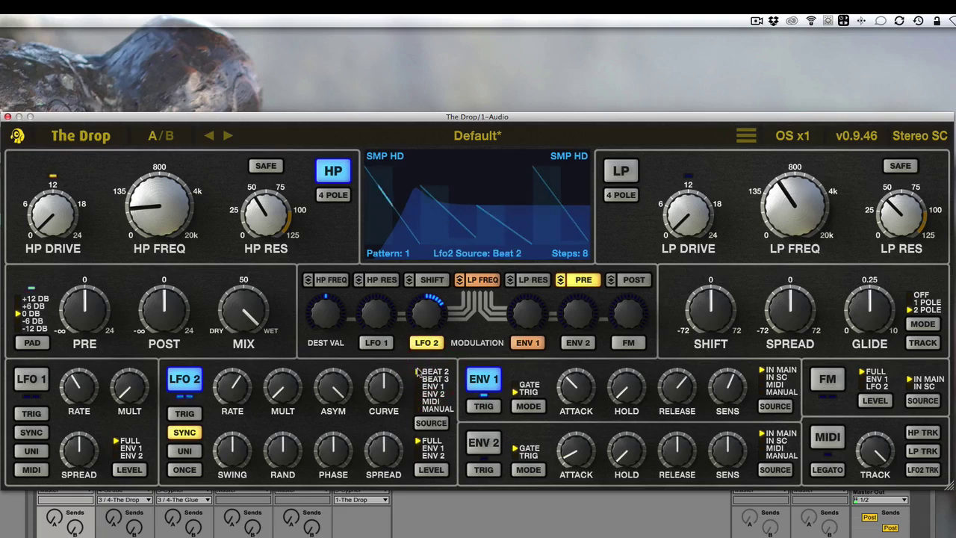
{"action": "left_click", "coordinate": [192, 435]}
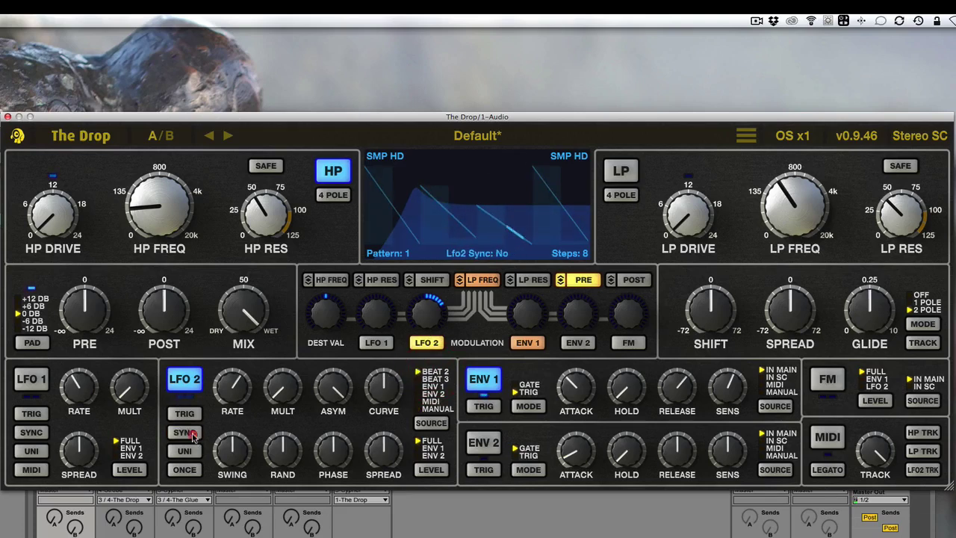
{"action": "left_click", "coordinate": [187, 433]}
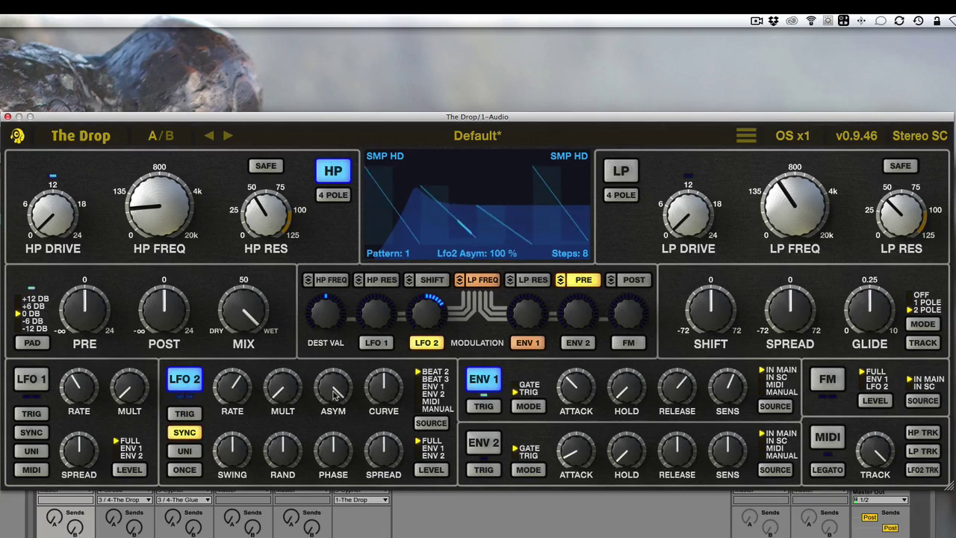
Make LFO 2 a square step shape with Curve at 100 % and Asym at 0 %, and increase its depth on Pre
{"action": "left_click_drag", "start_coordinate": [384, 388], "coordinate": [396, 356]}
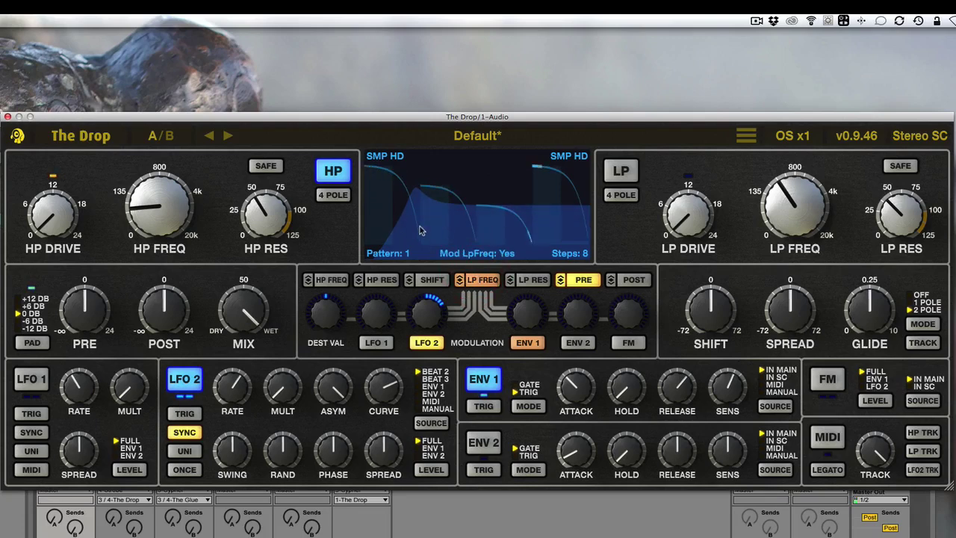
{"action": "left_click_drag", "start_coordinate": [427, 313], "coordinate": [433, 181]}
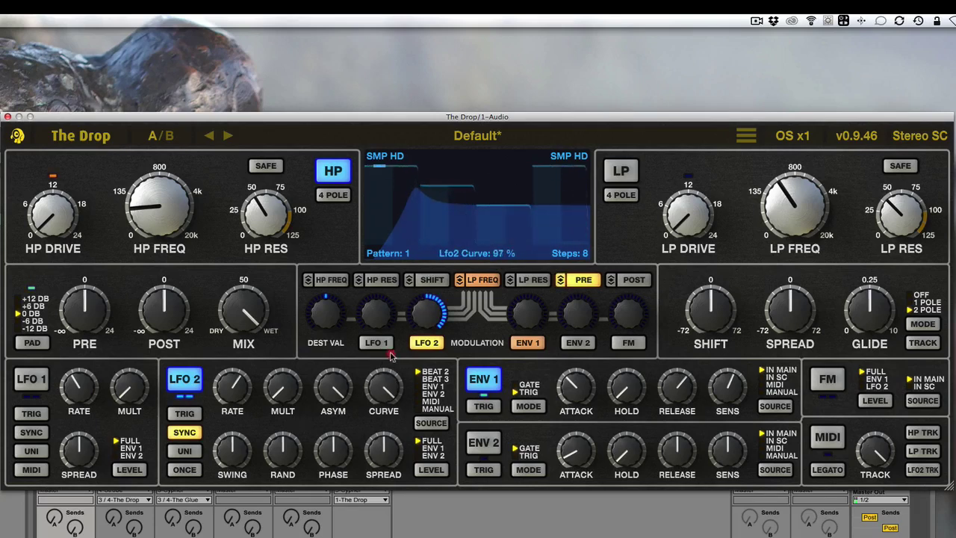
{"action": "scroll", "coordinate": [387, 394], "scroll_direction": "up", "scroll_amount": 10}
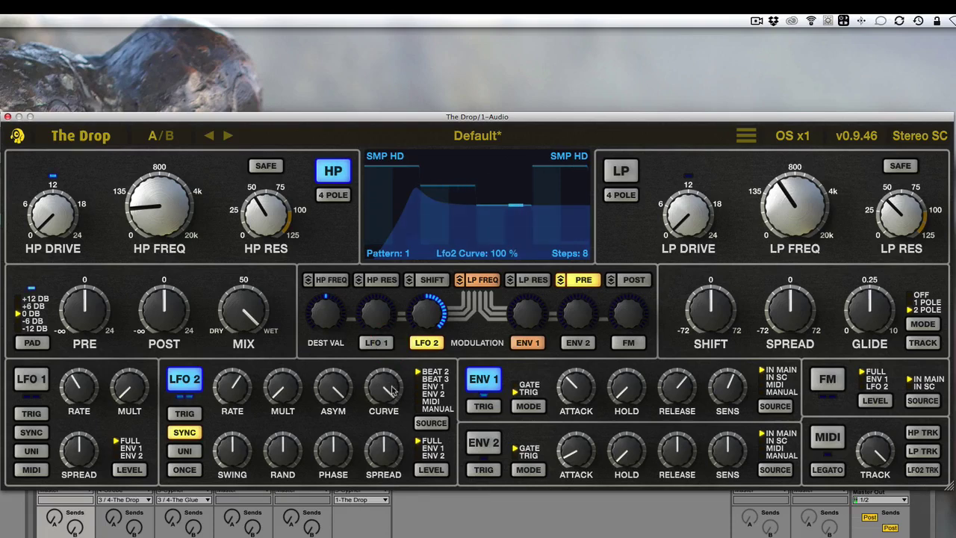
{"action": "left_click_drag", "start_coordinate": [393, 410], "coordinate": [393, 478]}
{"action": "left_click_drag", "start_coordinate": [410, 523], "coordinate": [399, 465]}
{"action": "left_click_drag", "start_coordinate": [346, 380], "coordinate": [354, 440]}
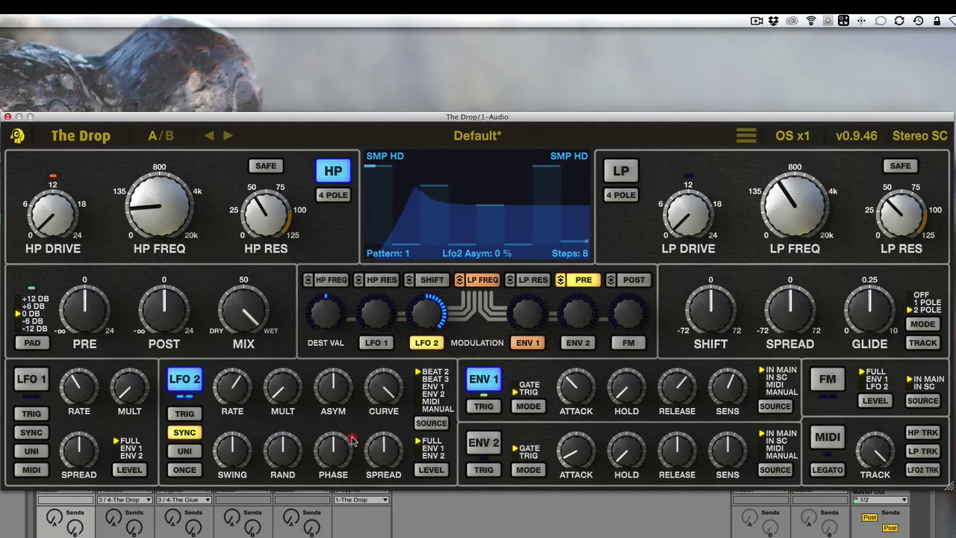
Set LFO 2's rate to 1/16 Note and try Asym at -51 % before returning it to 0 %
{"action": "left_click_drag", "start_coordinate": [231, 386], "coordinate": [228, 366]}
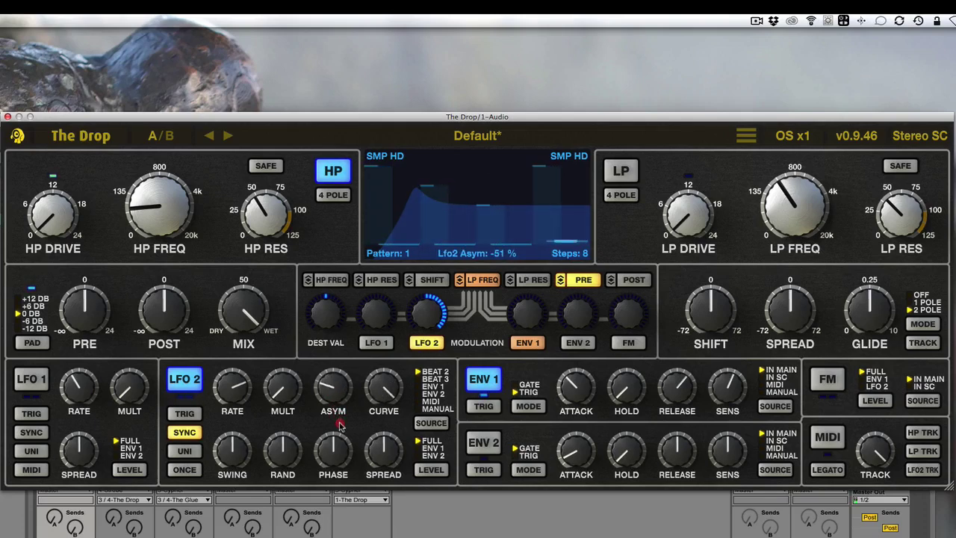
{"action": "left_click_drag", "start_coordinate": [340, 423], "coordinate": [341, 393]}
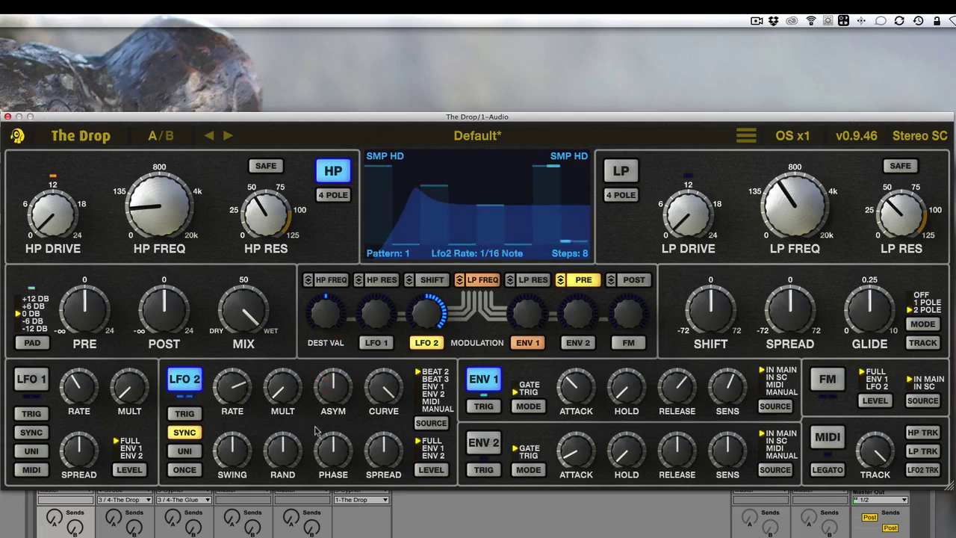
{"action": "mouse_move", "coordinate": [393, 460]}
{"action": "left_mouse_down"}
{"action": "mouse_move", "coordinate": [390, 424]}
{"action": "mouse_move", "coordinate": [394, 462]}
{"action": "left_mouse_up"}
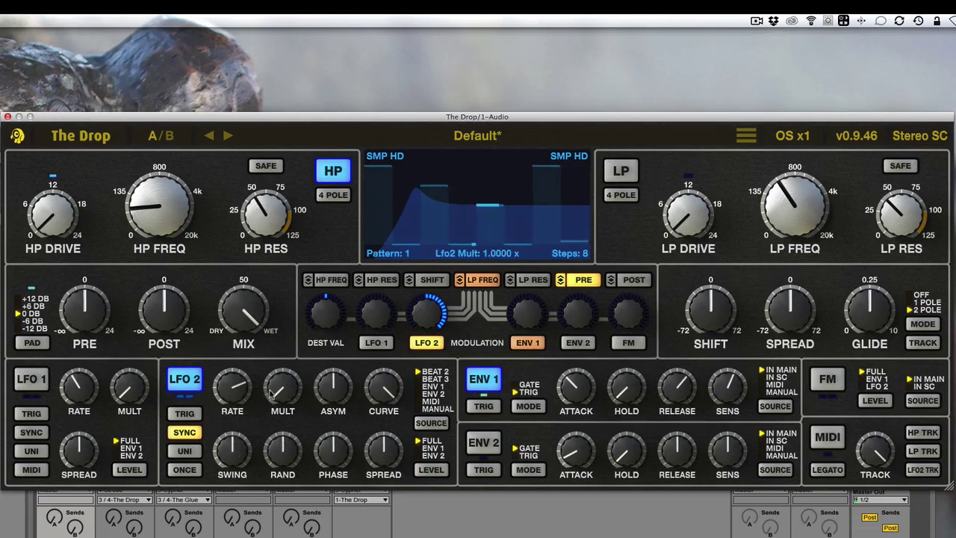
Switch the LP filter back on and apply a strong positive LFO 2 depth to LP Freq
{"action": "left_click", "coordinate": [628, 171]}
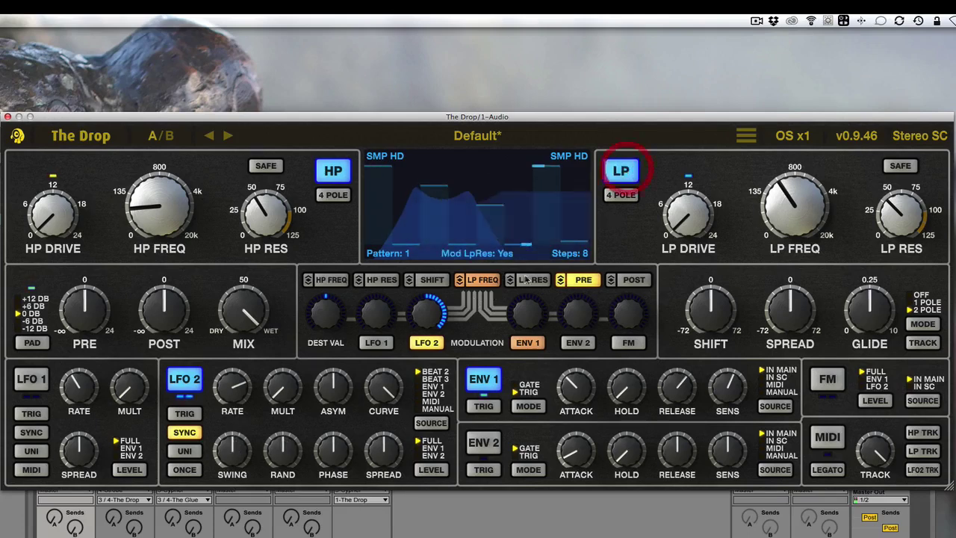
{"action": "left_click", "coordinate": [482, 282]}
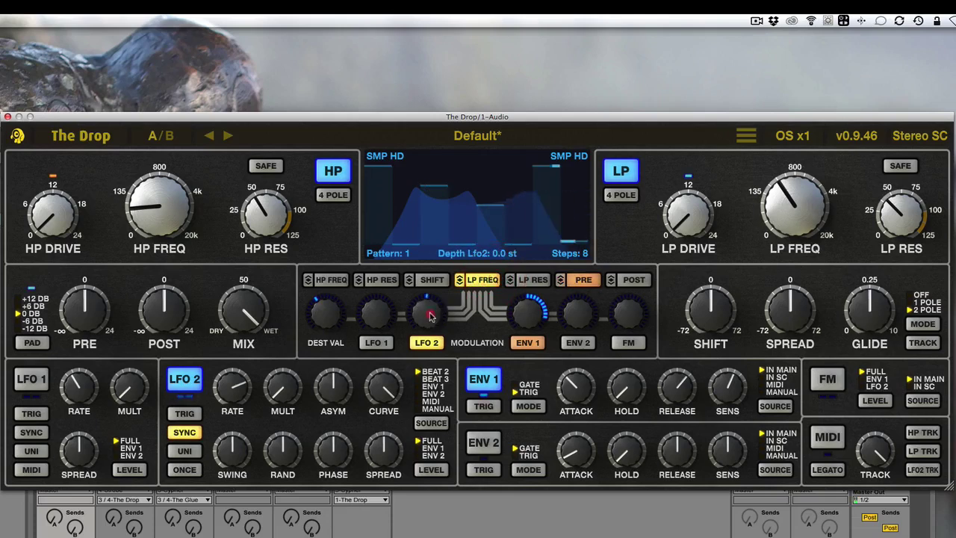
{"action": "left_click_drag", "start_coordinate": [429, 314], "coordinate": [432, 278]}
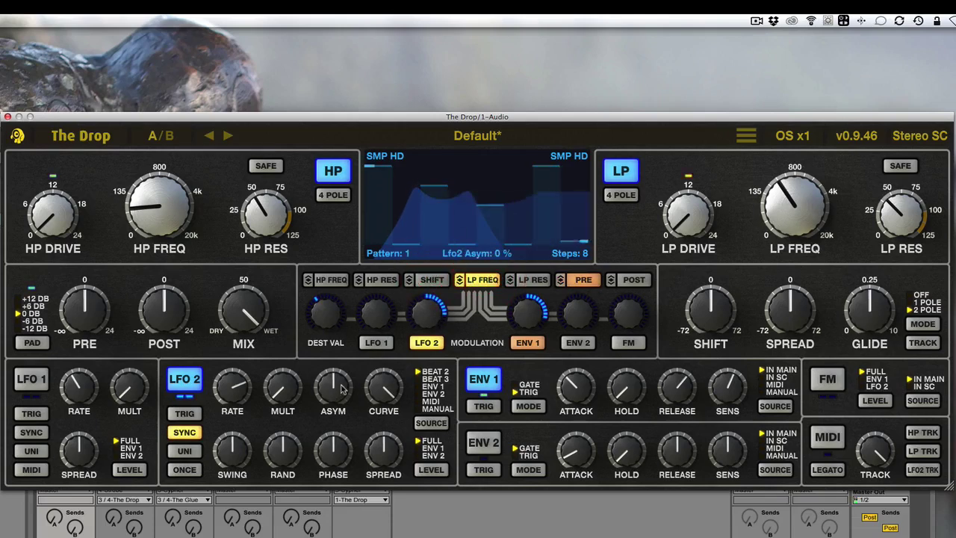
Reshape LFO 2 into decaying steps with Asym at 100 %, a negative Curve and a slower rate
{"action": "left_click", "coordinate": [333, 279]}
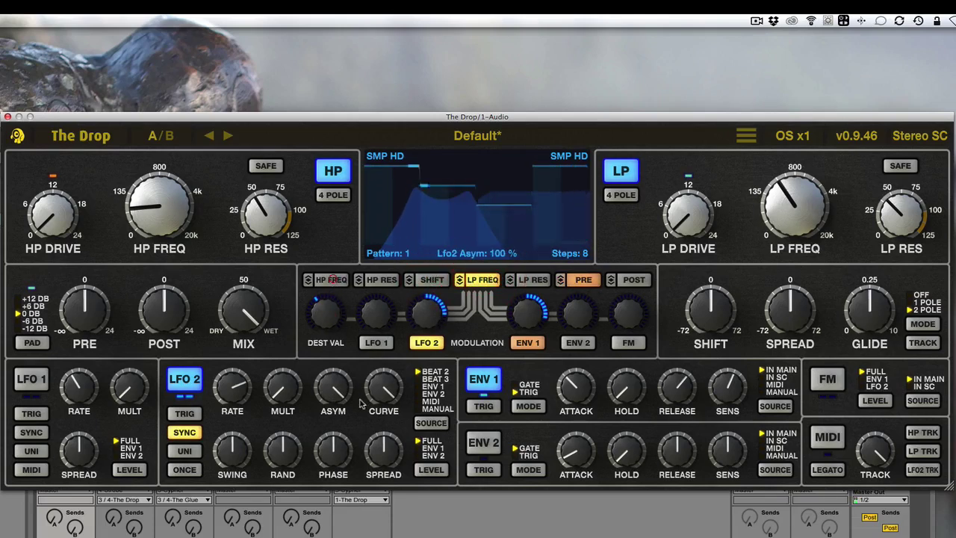
{"action": "left_click", "coordinate": [383, 447]}
{"action": "left_click_drag", "start_coordinate": [383, 387], "coordinate": [387, 416]}
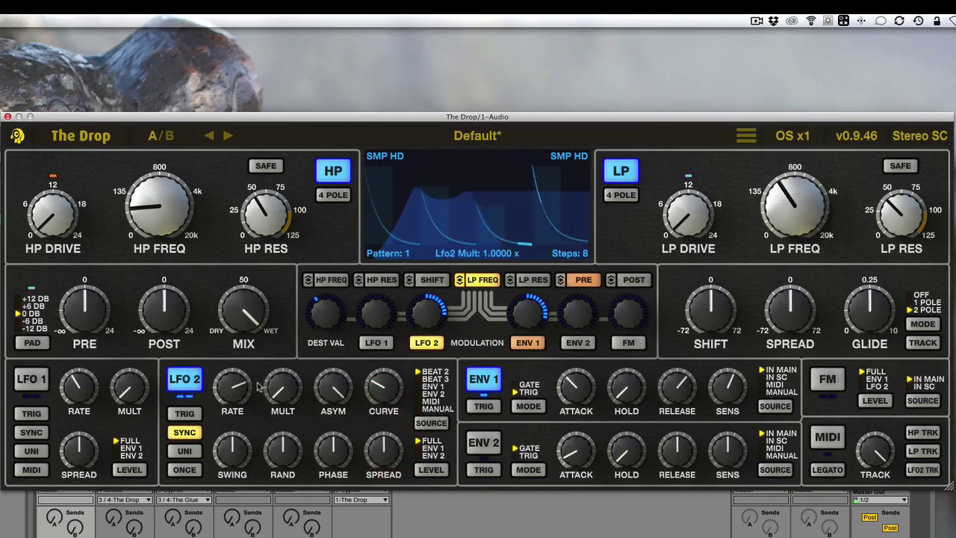
{"action": "left_click_drag", "start_coordinate": [239, 395], "coordinate": [240, 401]}
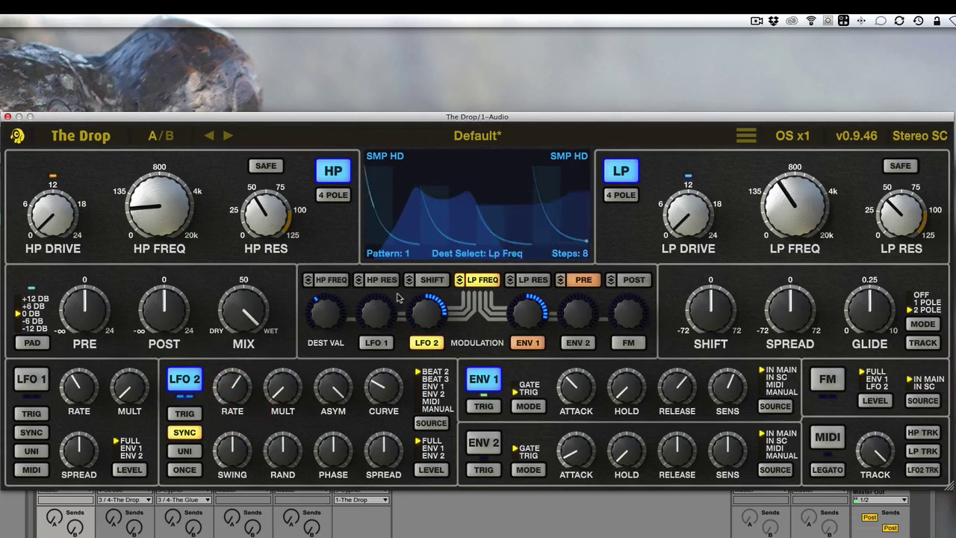
Switch off Env 1 and raise LP Freq to about 655 Hz
{"action": "left_click", "coordinate": [484, 381]}
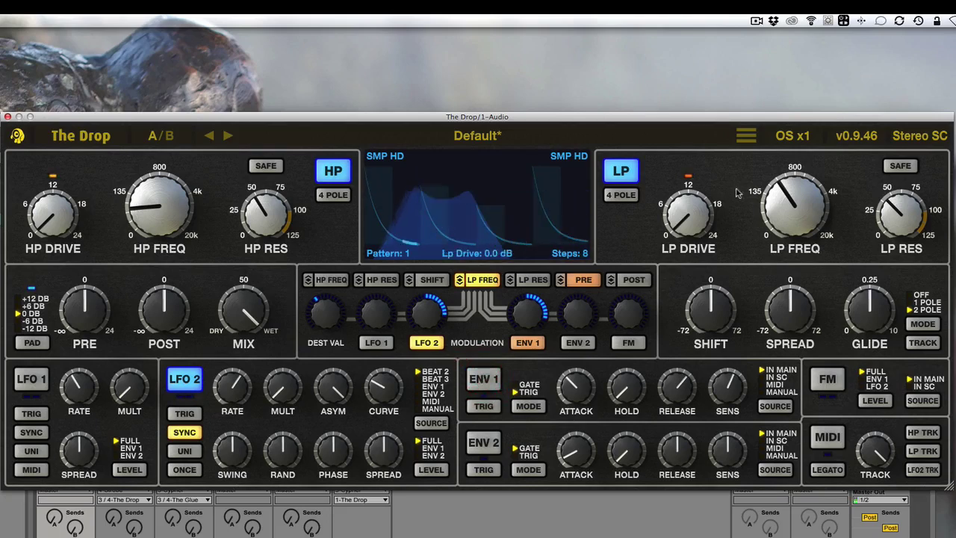
{"action": "scroll", "coordinate": [786, 190], "scroll_direction": "up", "scroll_amount": 5}
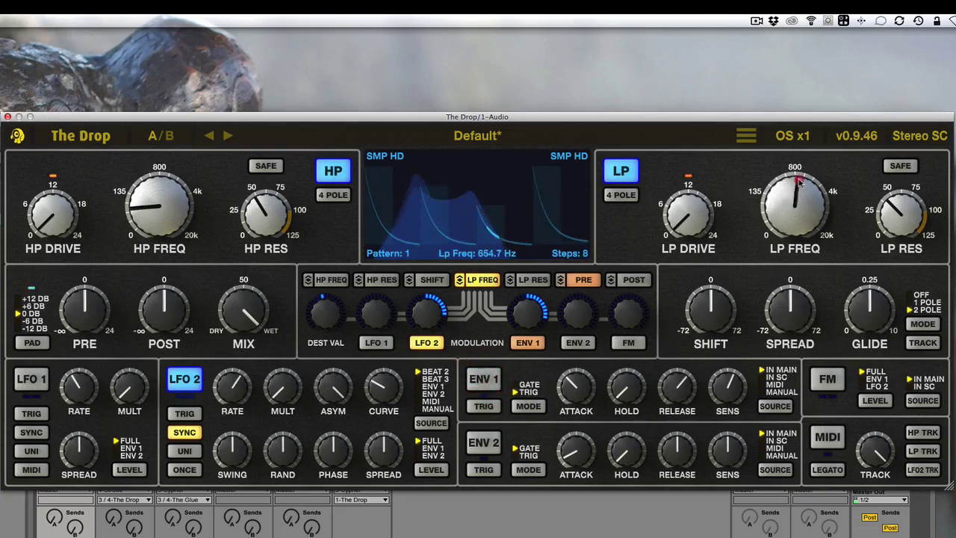
Make LFO 2 unipolar with a negative Rand amount, and bring LP Freq down below the 800 Hz mark
{"action": "left_click", "coordinate": [191, 450]}
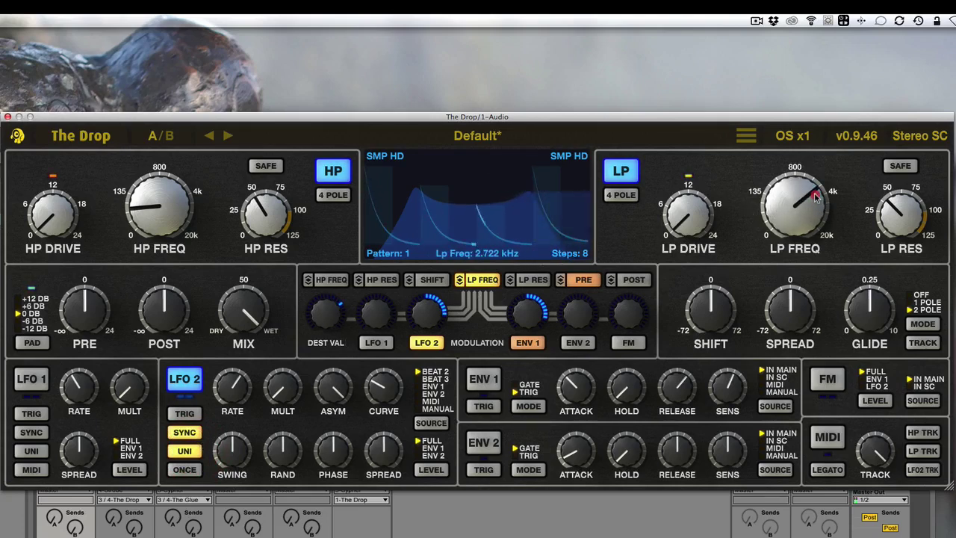
{"action": "left_click_drag", "start_coordinate": [816, 208], "coordinate": [818, 233]}
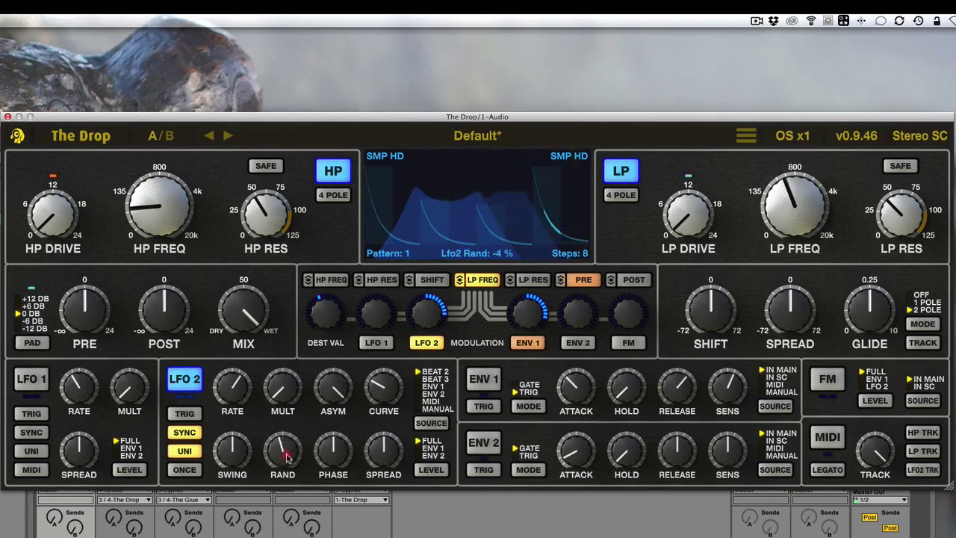
{"action": "left_click_drag", "start_coordinate": [286, 458], "coordinate": [287, 468]}
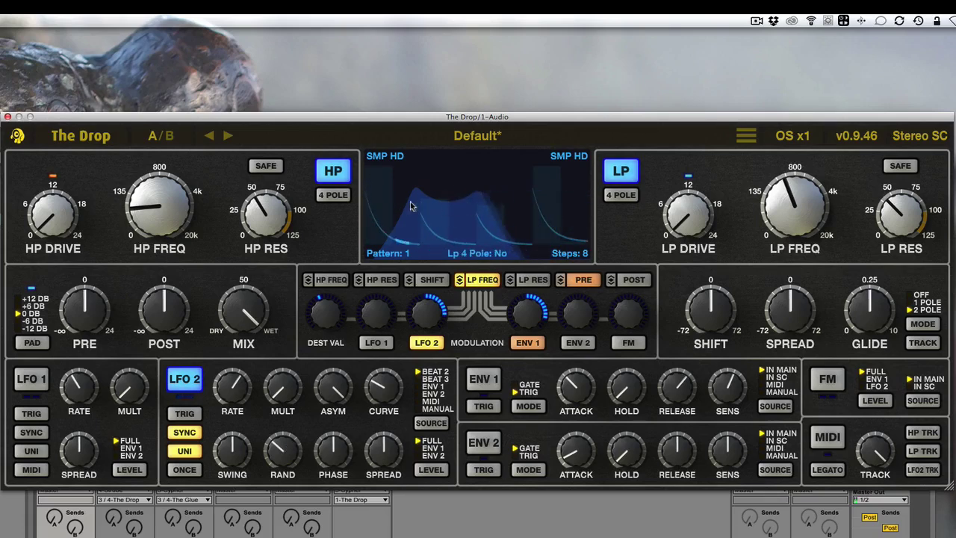
Try the LFO 2 Rand amount at -100 %, and settle it at -41 %
{"action": "left_click_drag", "start_coordinate": [283, 450], "coordinate": [286, 464]}
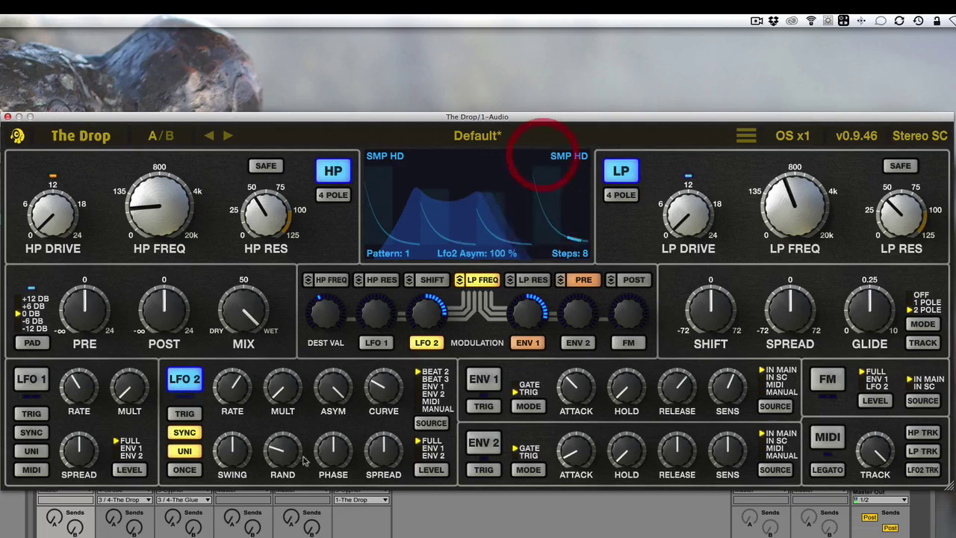
{"action": "left_click_drag", "start_coordinate": [284, 454], "coordinate": [288, 392]}
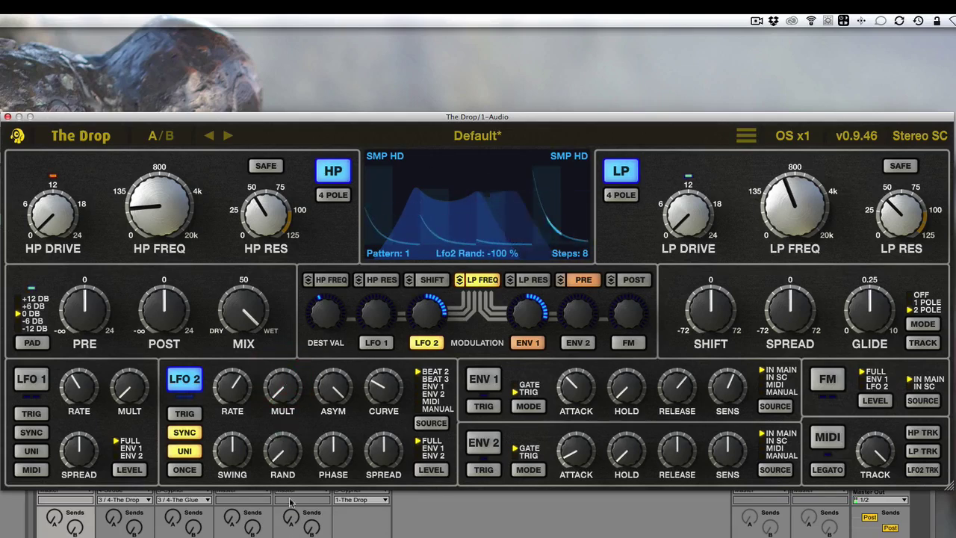
{"action": "left_click_drag", "start_coordinate": [282, 448], "coordinate": [282, 429]}
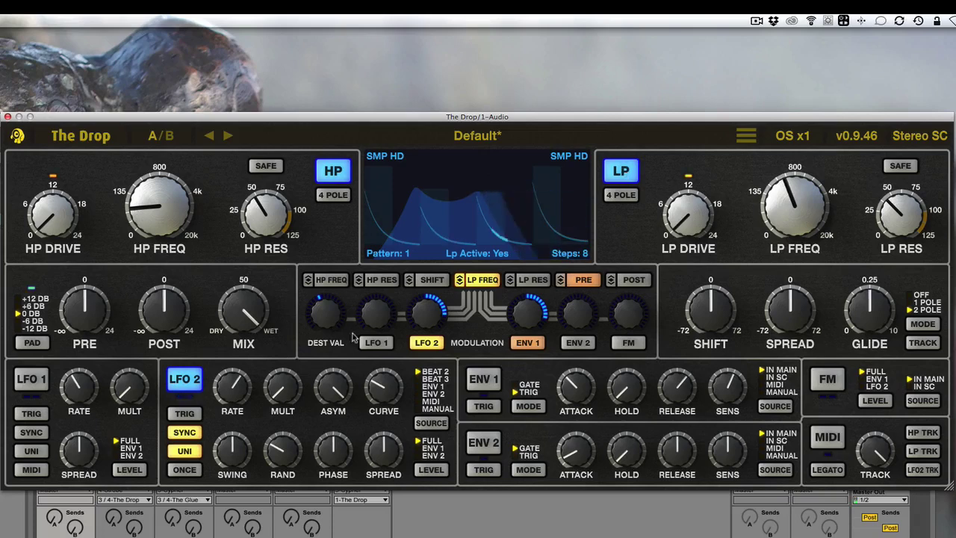
Switch LFO 2 off and activate Env 1 and FM as the running modulation sources
{"action": "left_click", "coordinate": [185, 379]}
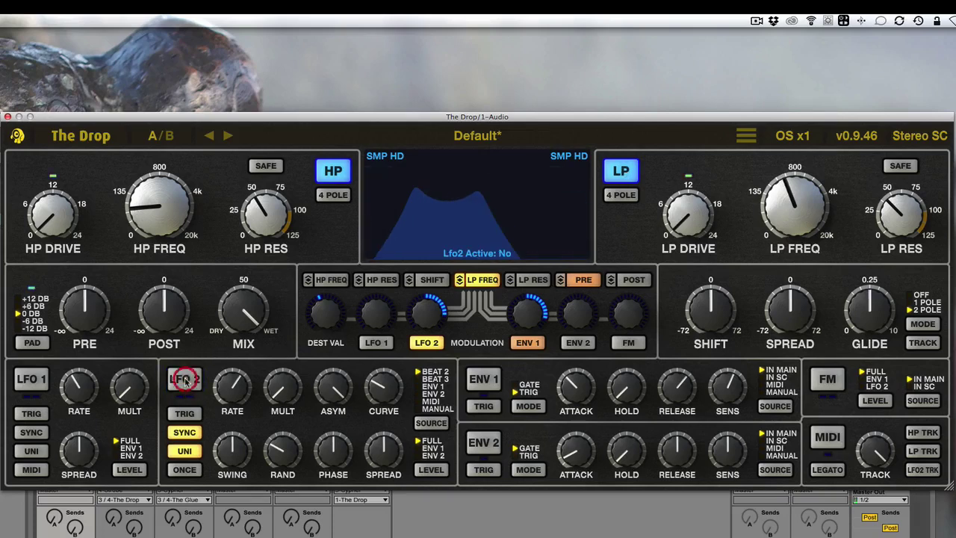
{"action": "left_click", "coordinate": [484, 381]}
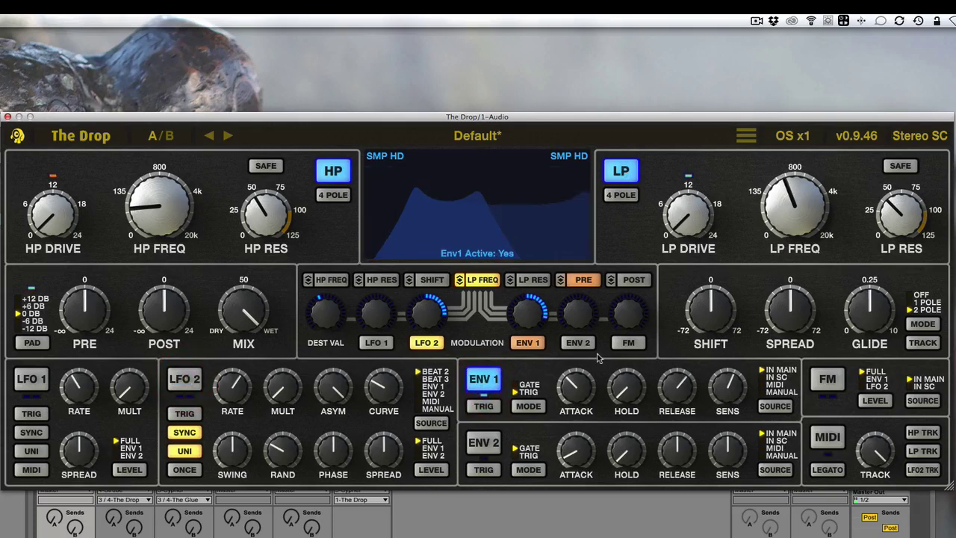
{"action": "left_click", "coordinate": [828, 381]}
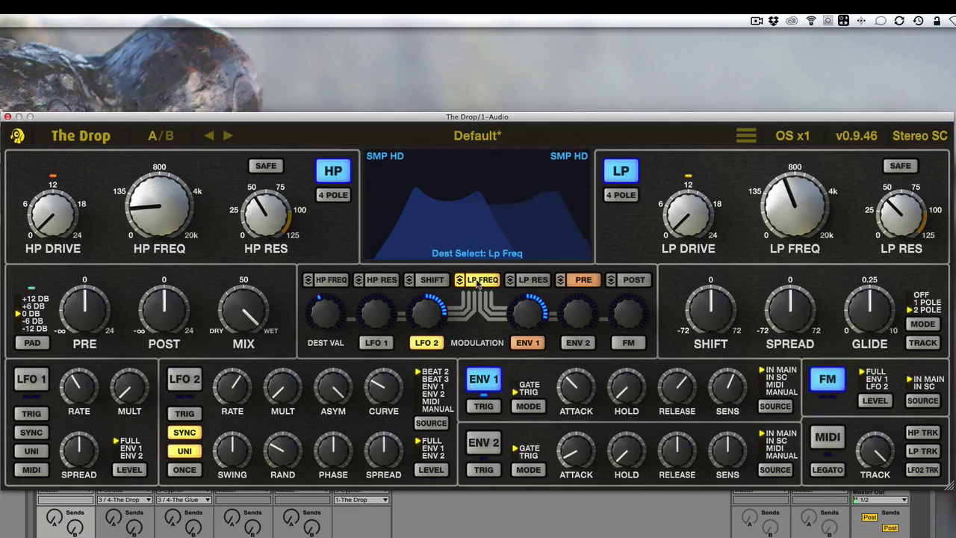
Try an FM depth of 120 st on LP Freq with the cutoff lowered below 271 Hz, and return the FM depth to zero
{"action": "left_click_drag", "start_coordinate": [630, 299], "coordinate": [628, 264]}
{"action": "left_click_drag", "start_coordinate": [629, 299], "coordinate": [623, 345]}
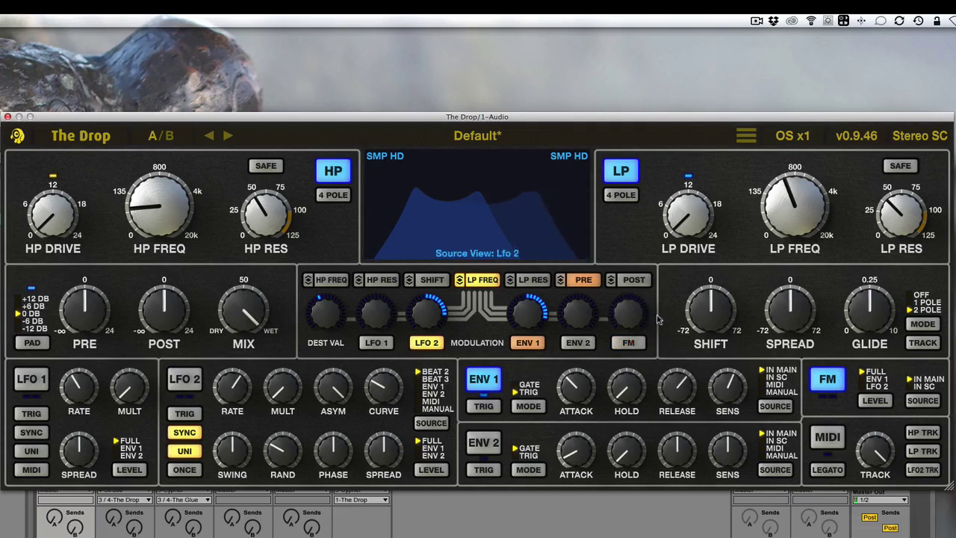
{"action": "mouse_move", "coordinate": [801, 202]}
{"action": "left_mouse_down"}
{"action": "mouse_move", "coordinate": [801, 213]}
{"action": "mouse_move", "coordinate": [796, 204]}
{"action": "left_mouse_up"}
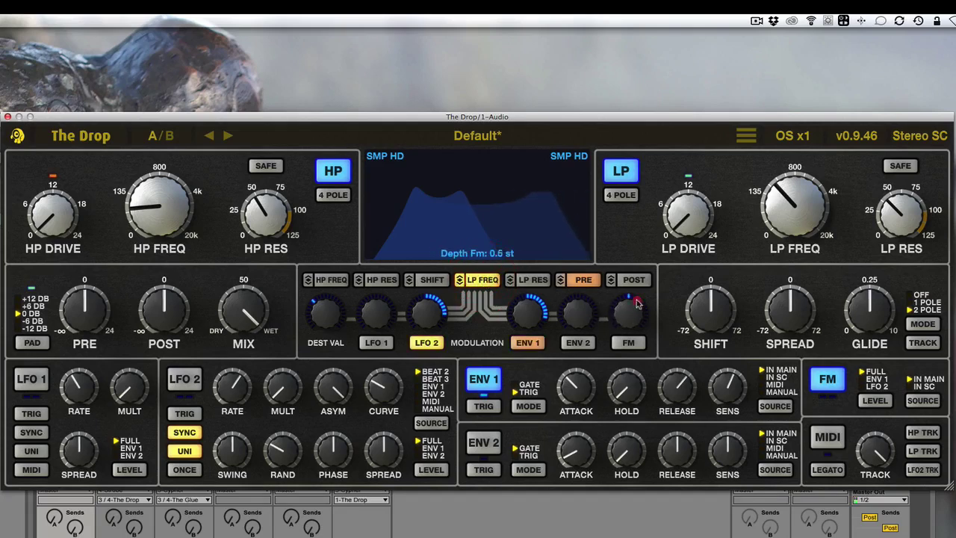
{"action": "left_click_drag", "start_coordinate": [632, 311], "coordinate": [638, 255]}
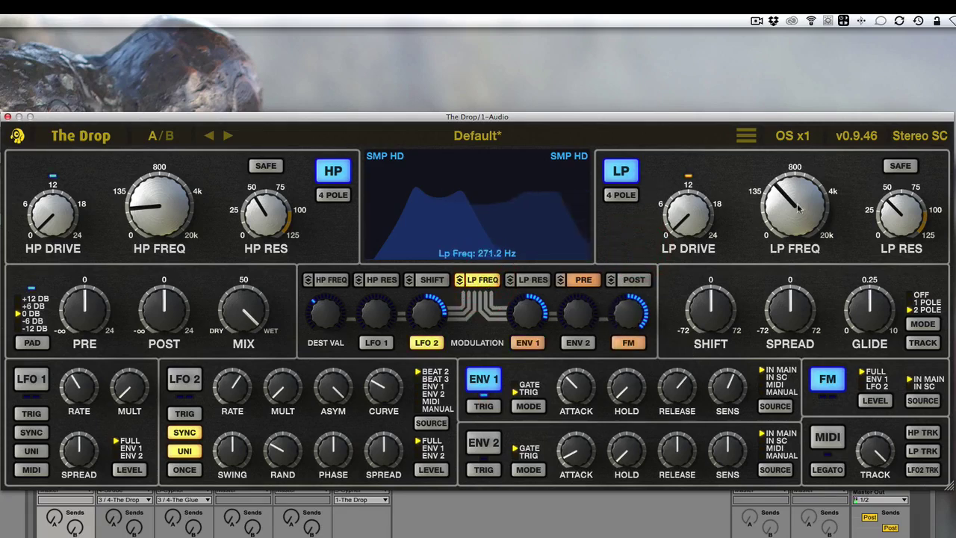
{"action": "left_click_drag", "start_coordinate": [798, 206], "coordinate": [796, 212]}
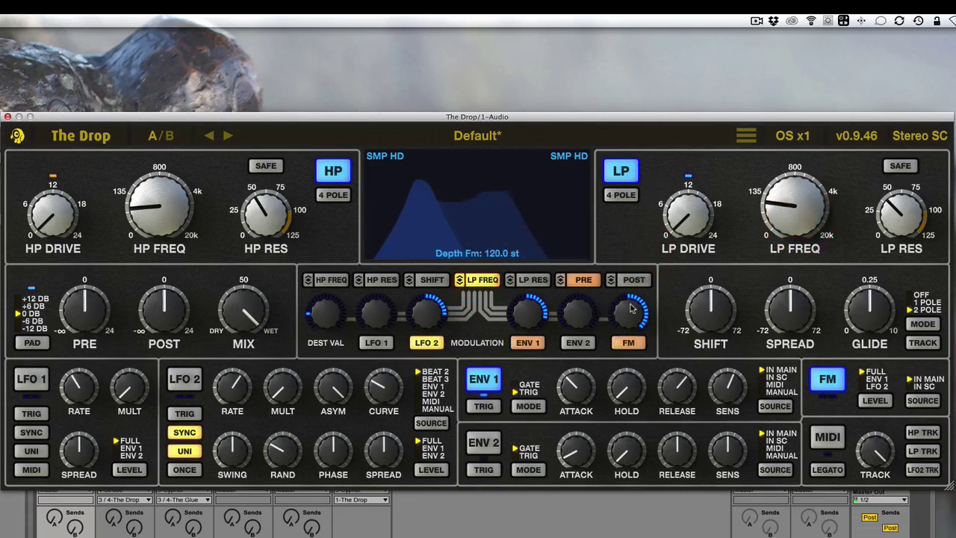
{"action": "left_click", "coordinate": [924, 387]}
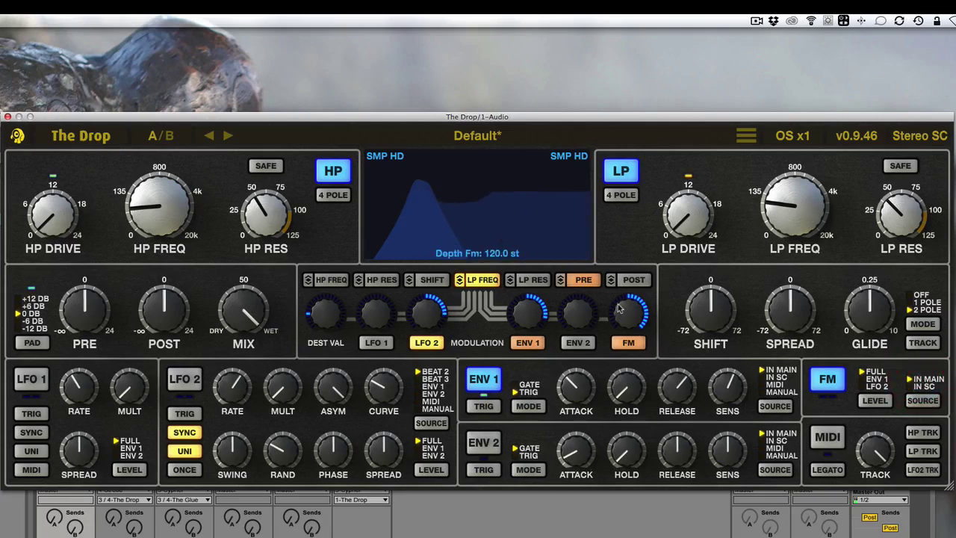
{"action": "left_click_drag", "start_coordinate": [622, 308], "coordinate": [633, 364]}
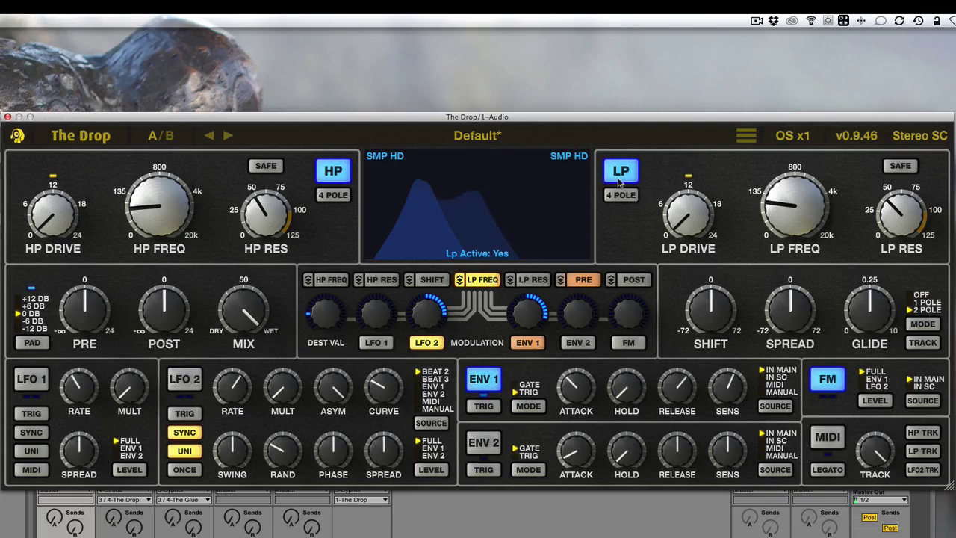
Raise LP Freq to about 1.5 kHz with LP Res at 24 %, and move the plug-in window up clear of the mixer
{"action": "left_click_drag", "start_coordinate": [772, 210], "coordinate": [776, 161]}
{"action": "left_click_drag", "start_coordinate": [902, 213], "coordinate": [901, 201]}
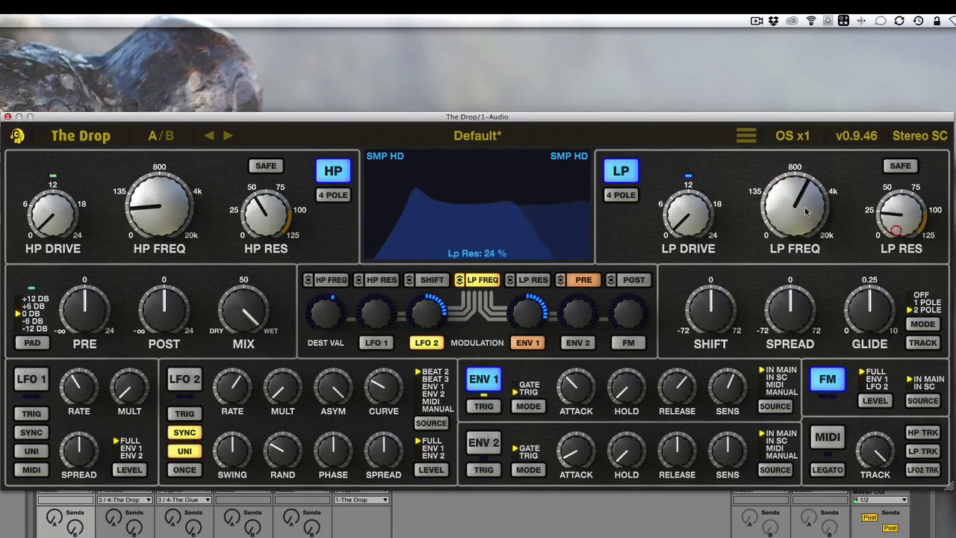
{"action": "left_click_drag", "start_coordinate": [226, 117], "coordinate": [92, 235]}
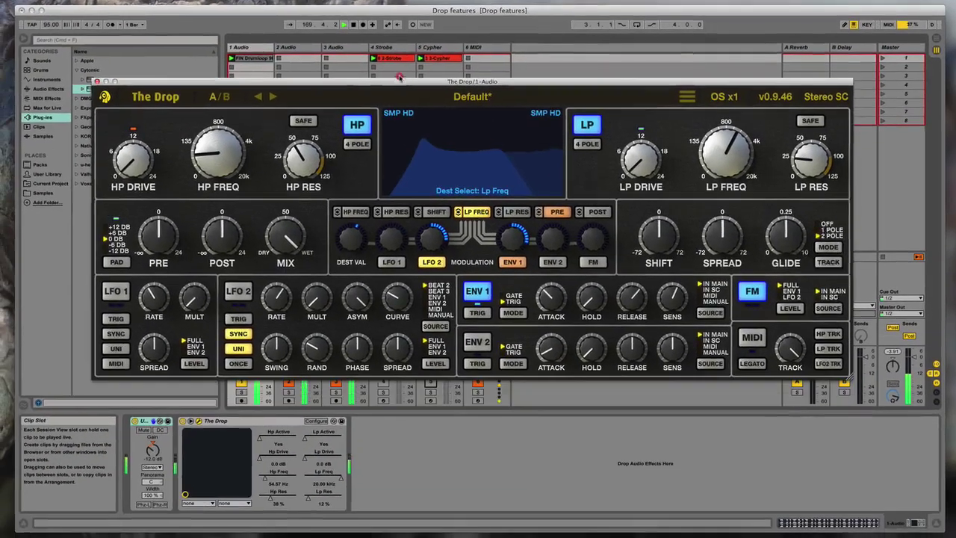
{"action": "left_click_drag", "start_coordinate": [400, 77], "coordinate": [406, 0]}
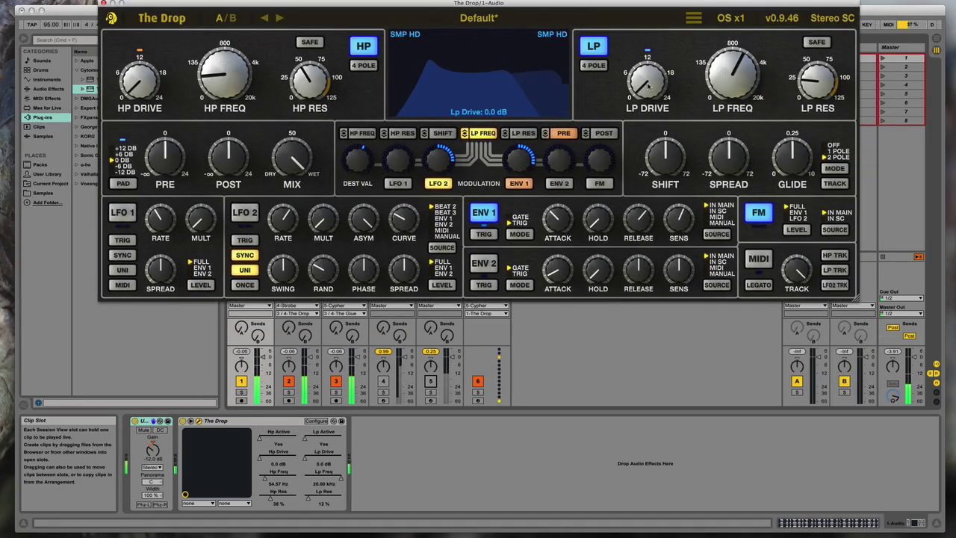
Push LP Drive up to 24 dB and boost the Post level
{"action": "left_click_drag", "start_coordinate": [648, 87], "coordinate": [647, 34]}
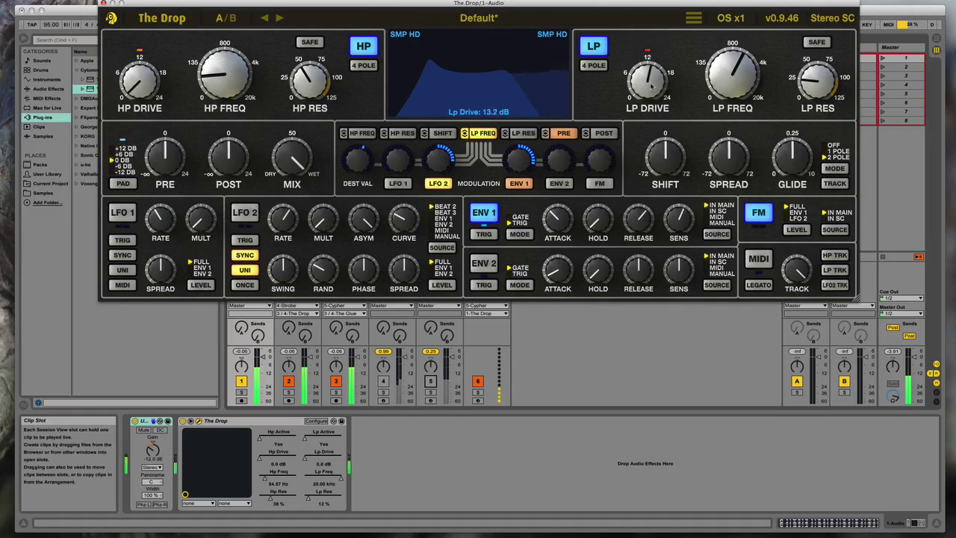
{"action": "left_click_drag", "start_coordinate": [650, 72], "coordinate": [650, 68]}
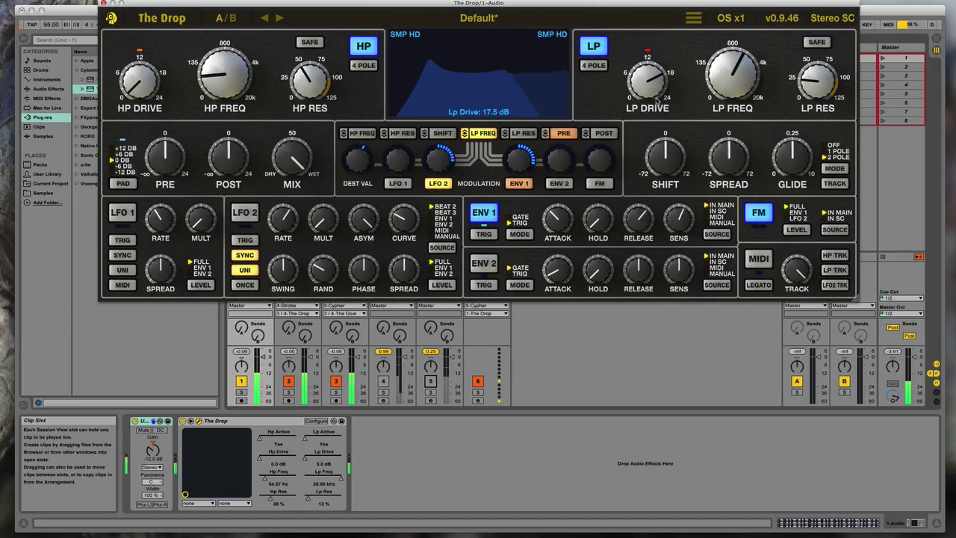
{"action": "left_click_drag", "start_coordinate": [650, 73], "coordinate": [650, 69]}
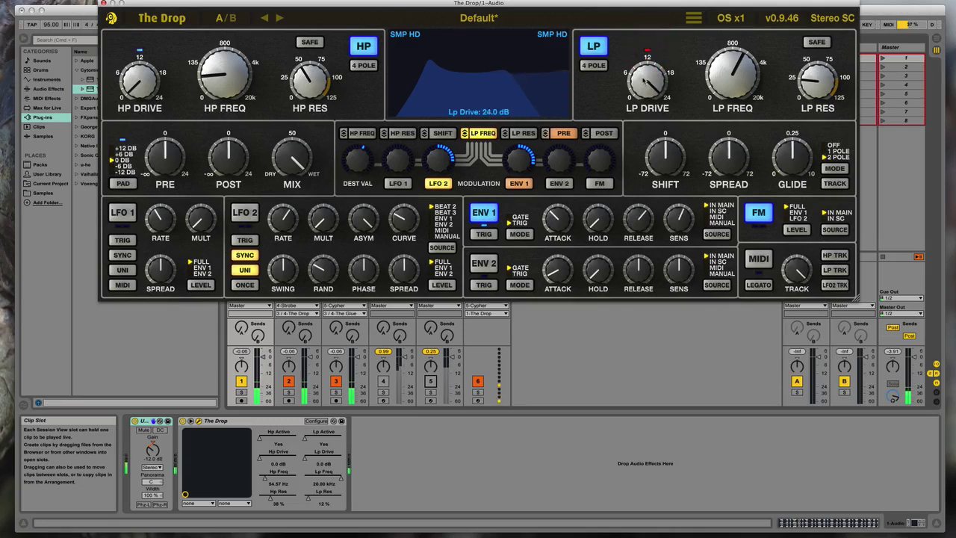
{"action": "left_click_drag", "start_coordinate": [645, 82], "coordinate": [659, 106]}
{"action": "left_click_drag", "start_coordinate": [230, 149], "coordinate": [228, 142]}
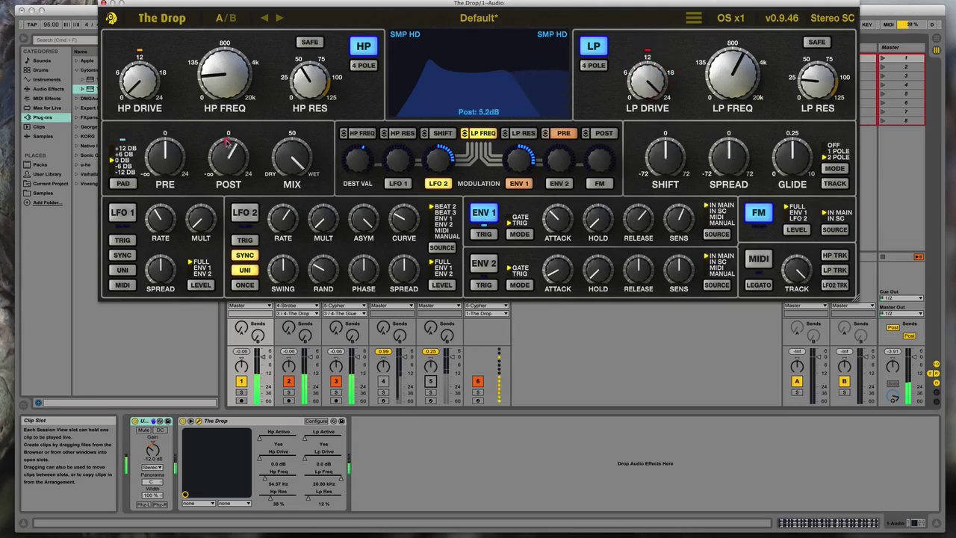
{"action": "left_click", "coordinate": [228, 143]}
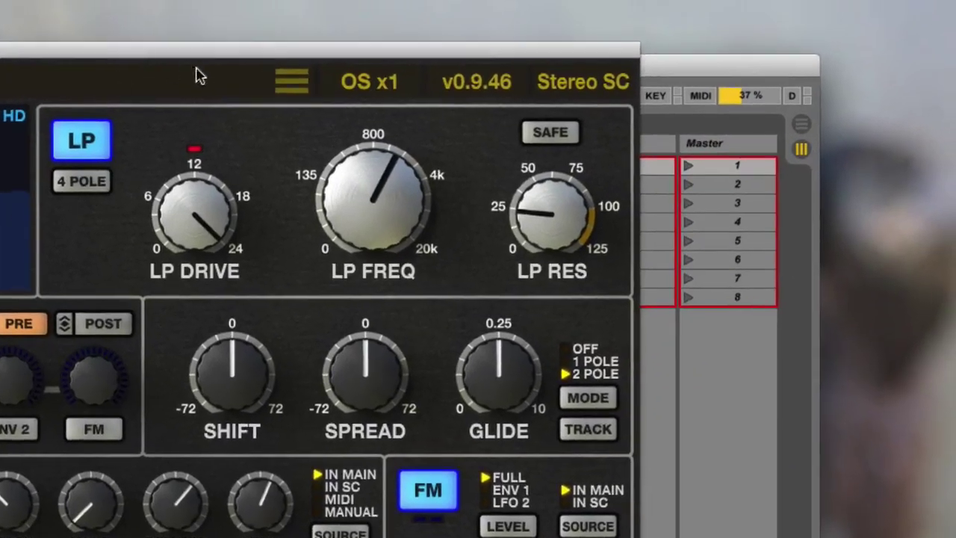
Set realtime oversampling to x2 (88.2 kHz) and nudge LP Freq up above 1.519 kHz
{"action": "left_click", "coordinate": [369, 83]}
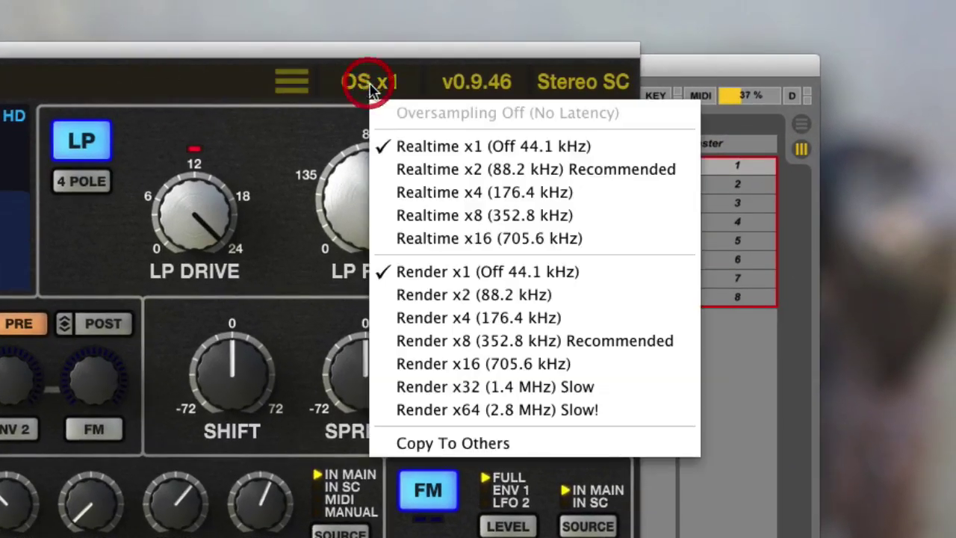
{"action": "left_click", "coordinate": [419, 169]}
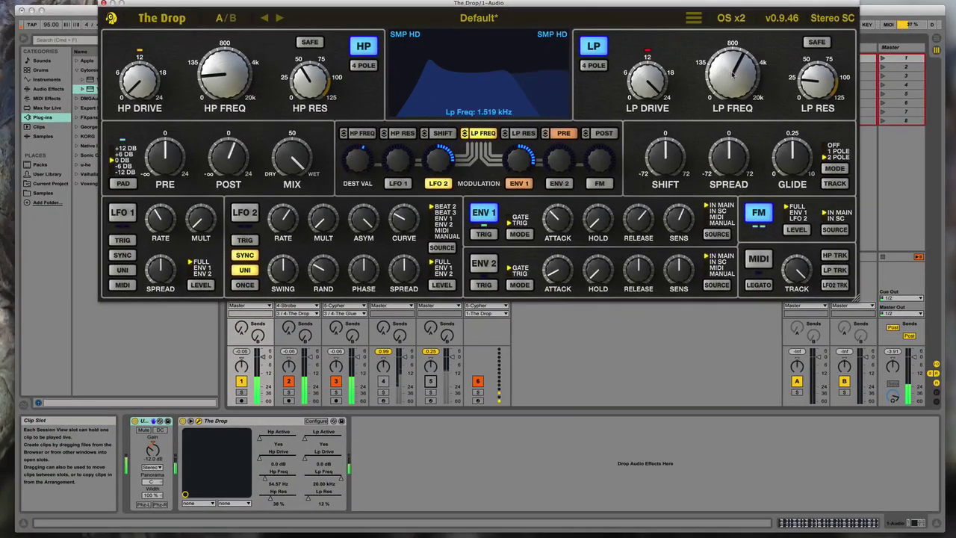
{"action": "mouse_move", "coordinate": [733, 75]}
{"action": "left_mouse_down"}
{"action": "mouse_move", "coordinate": [733, 44]}
{"action": "mouse_move", "coordinate": [742, 109]}
{"action": "mouse_move", "coordinate": [737, 58]}
{"action": "left_mouse_up"}
Reduce LP Drive to 0 dB and set the Post level to 0 dB
{"action": "left_click_drag", "start_coordinate": [651, 119], "coordinate": [651, 107]}
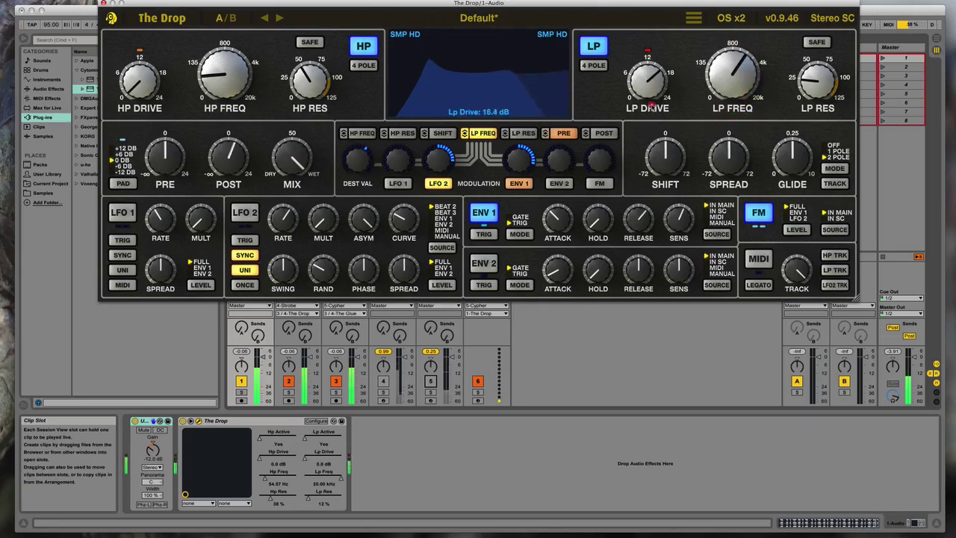
{"action": "left_click_drag", "start_coordinate": [223, 159], "coordinate": [223, 160]}
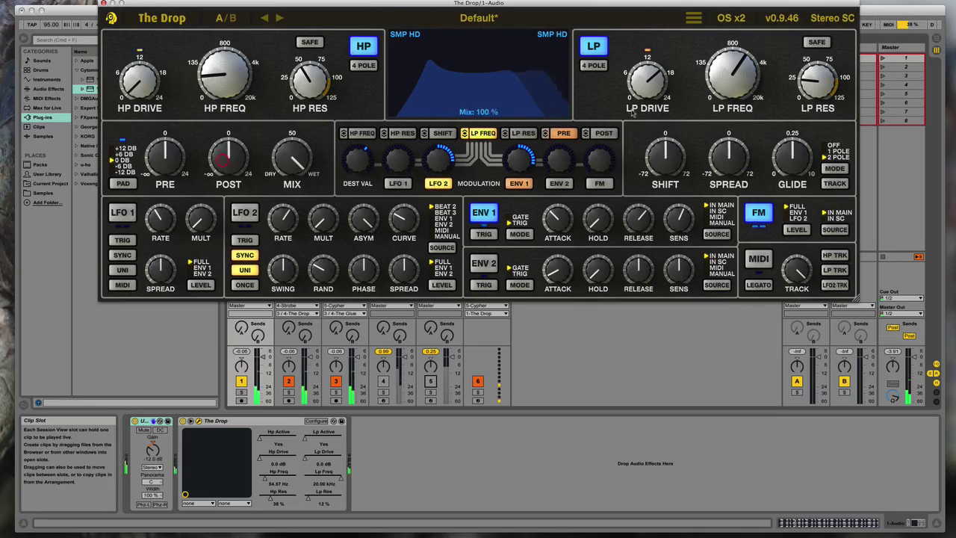
{"action": "left_click_drag", "start_coordinate": [650, 104], "coordinate": [655, 177]}
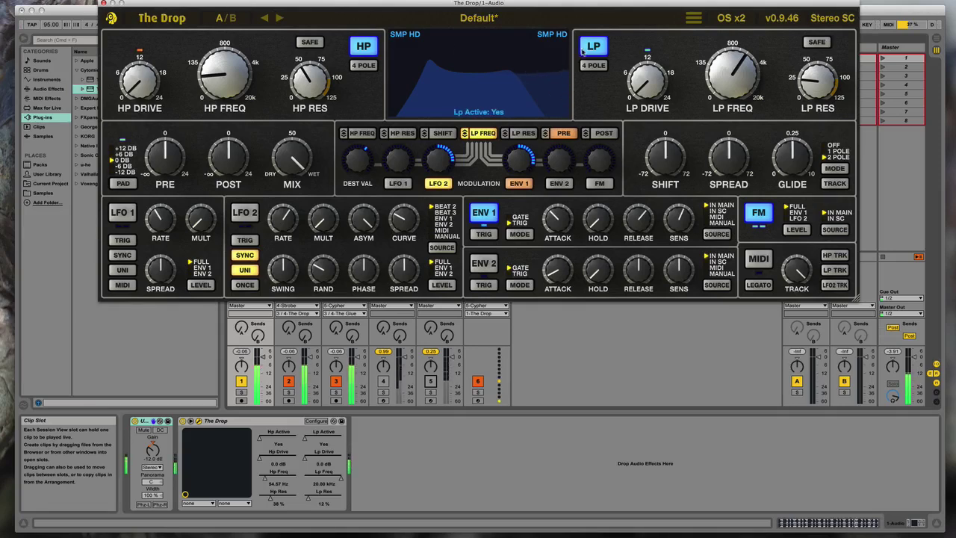
Activate tracks 4 and 5 in the mixer and move the plug-in window down to expose the session's track titles
{"action": "left_click_drag", "start_coordinate": [181, 5], "coordinate": [176, 30]}
{"action": "left_click", "coordinate": [383, 381]}
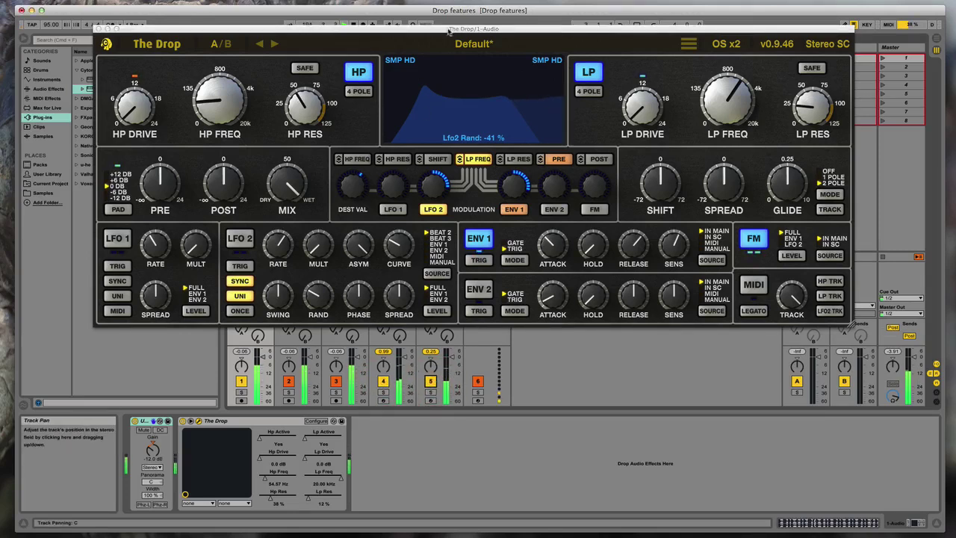
{"action": "left_click_drag", "start_coordinate": [449, 31], "coordinate": [444, 62]}
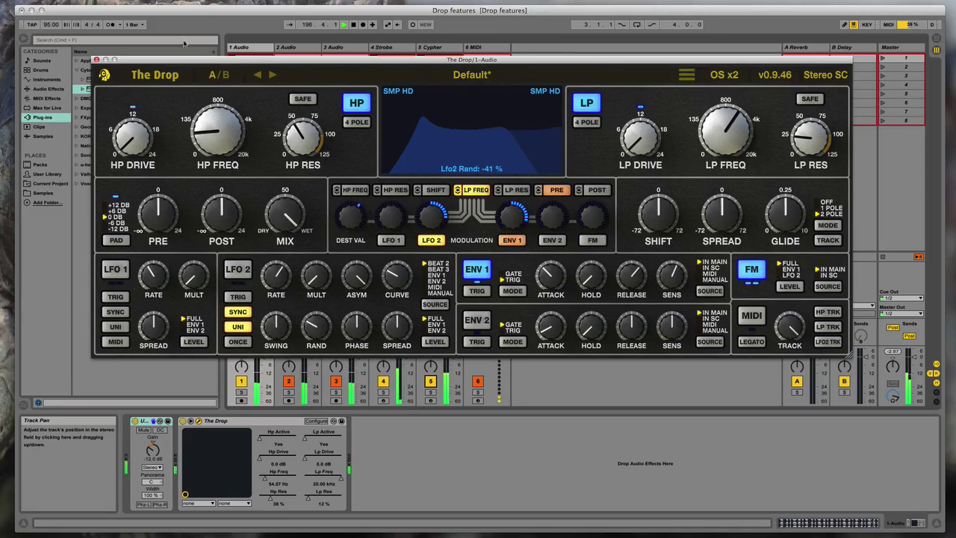
{"action": "left_click_drag", "start_coordinate": [153, 61], "coordinate": [175, 62]}
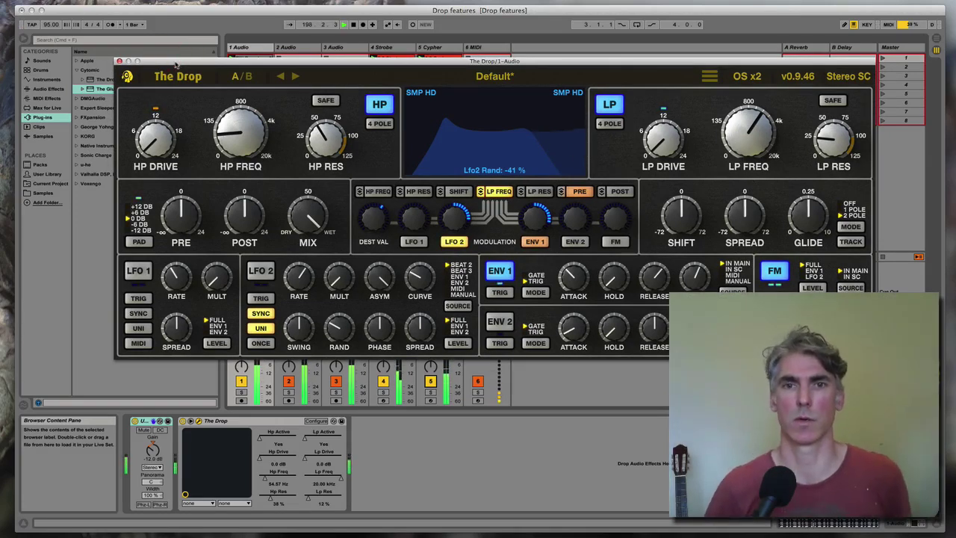